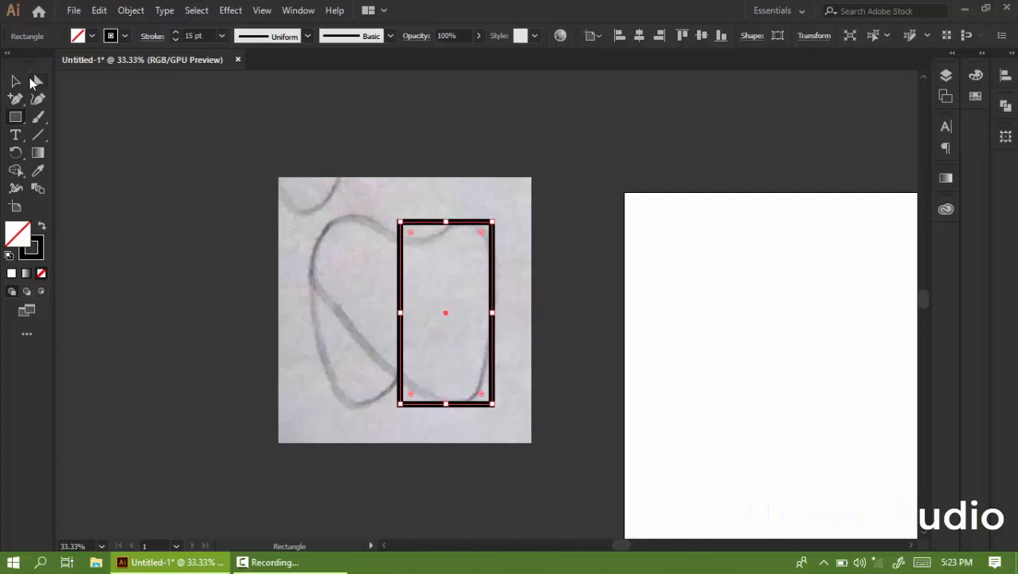
Add an anchor point on the rectangle's left edge and move the bottom-left corner inward to bevel it.
{"action": "left_click", "coordinate": [39, 80]}
{"action": "scroll", "coordinate": [399, 318], "scroll_direction": "up", "scroll_amount": 2}
{"action": "scroll", "coordinate": [424, 328], "scroll_direction": "down", "scroll_amount": 4}
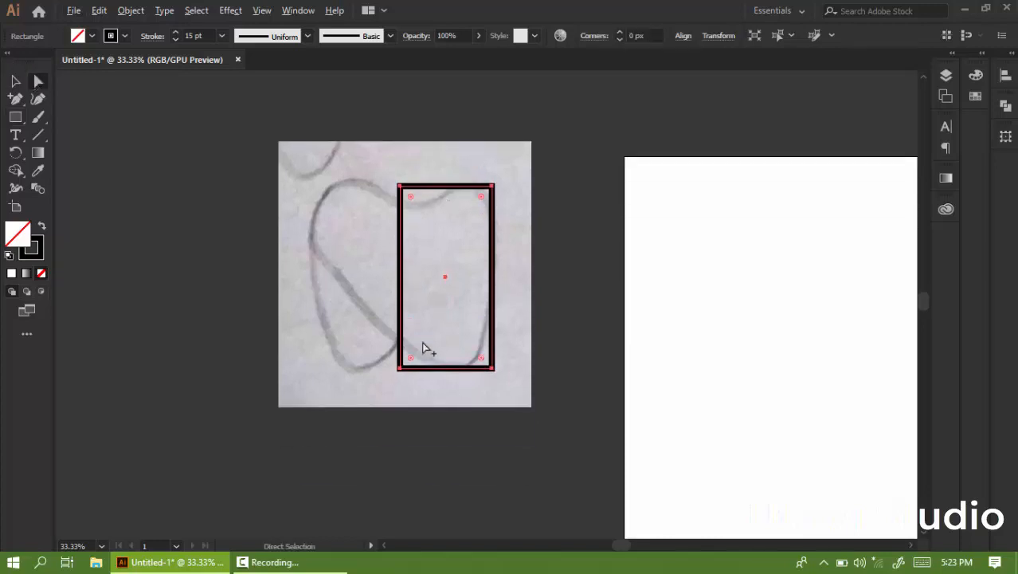
{"action": "scroll", "coordinate": [400, 345], "scroll_direction": "up", "scroll_amount": 3, "text": "alt"}
{"action": "key", "text": "plus"}
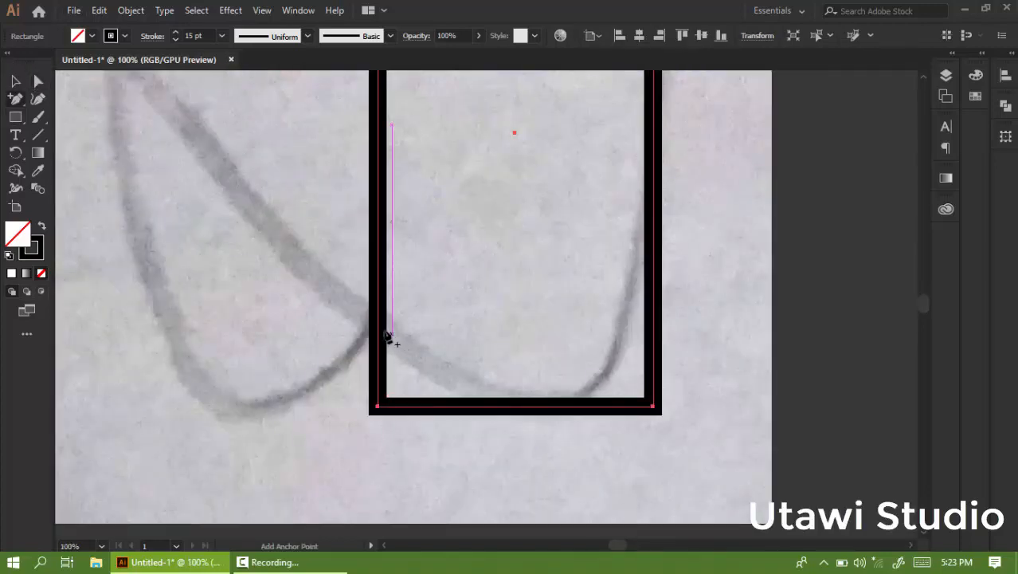
{"action": "left_click", "coordinate": [378, 315]}
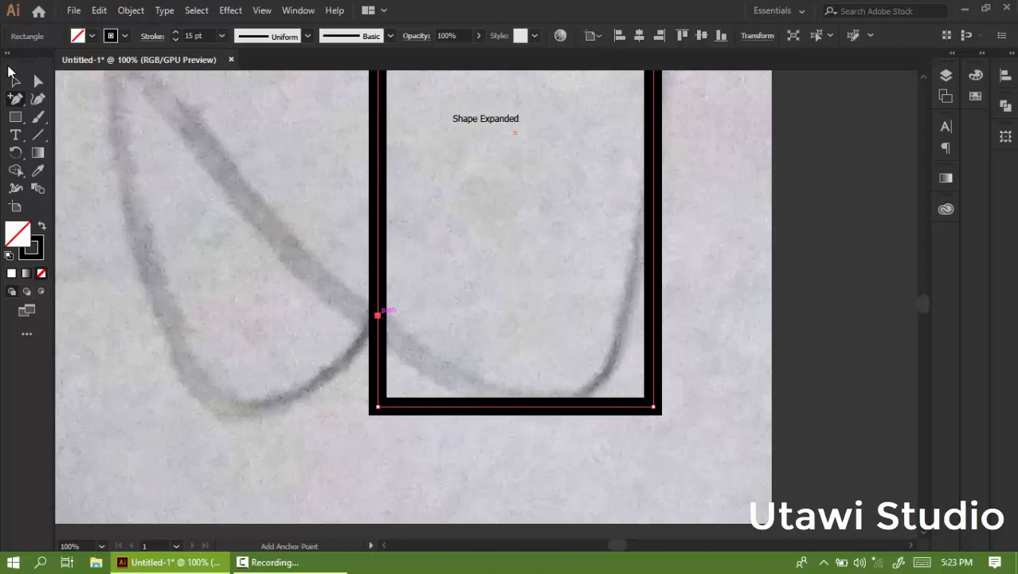
{"action": "left_click", "coordinate": [39, 83]}
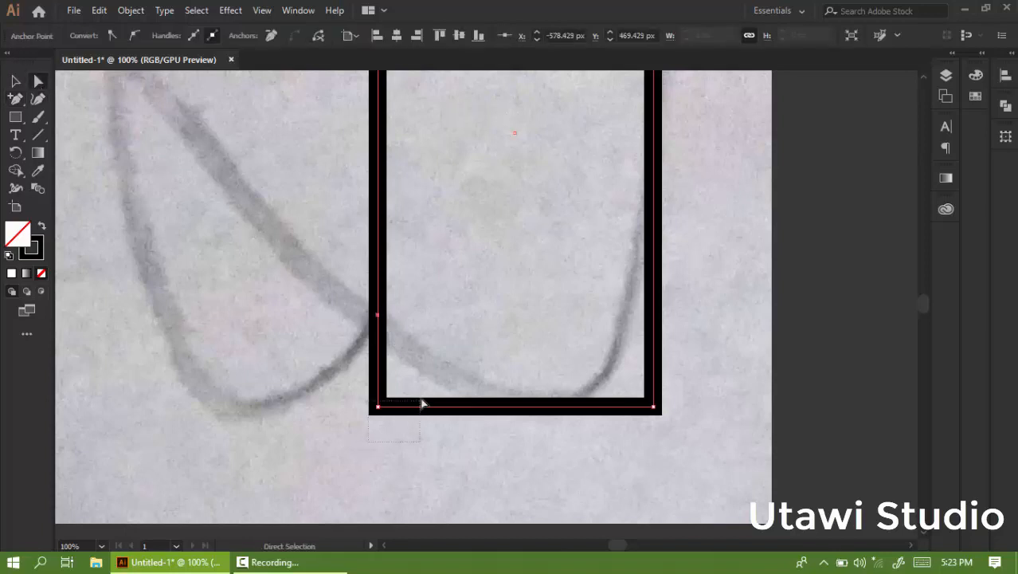
{"action": "left_click", "coordinate": [377, 407]}
{"action": "left_click_drag", "start_coordinate": [377, 410], "coordinate": [475, 407]}
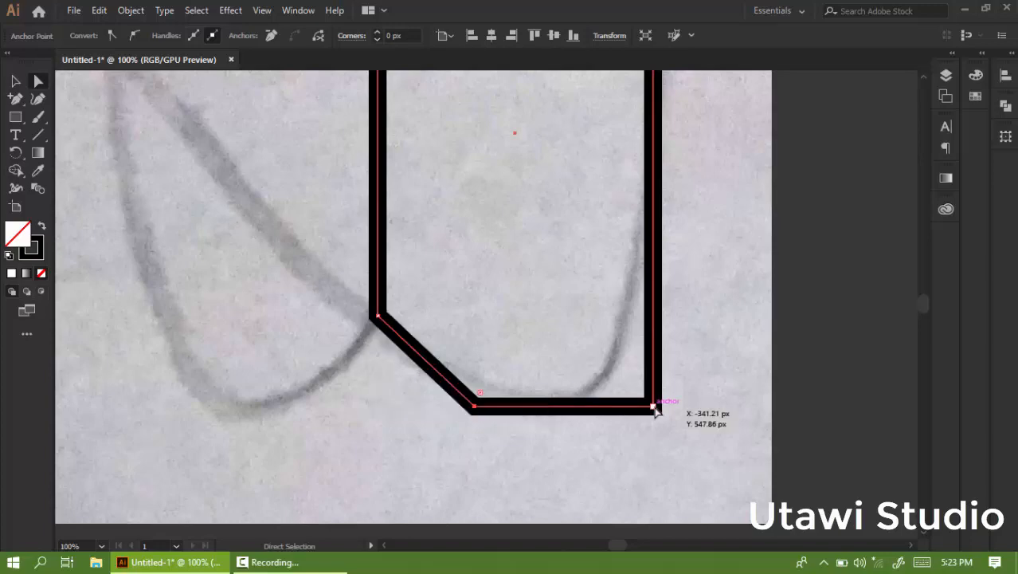
Add two anchor points on the top edge and drag the top-left corner down to form a step.
{"action": "left_click", "coordinate": [562, 387]}
{"action": "scroll", "coordinate": [562, 386], "scroll_direction": "down", "scroll_amount": 2}
{"action": "scroll", "coordinate": [563, 106], "scroll_direction": "up", "scroll_amount": 2}
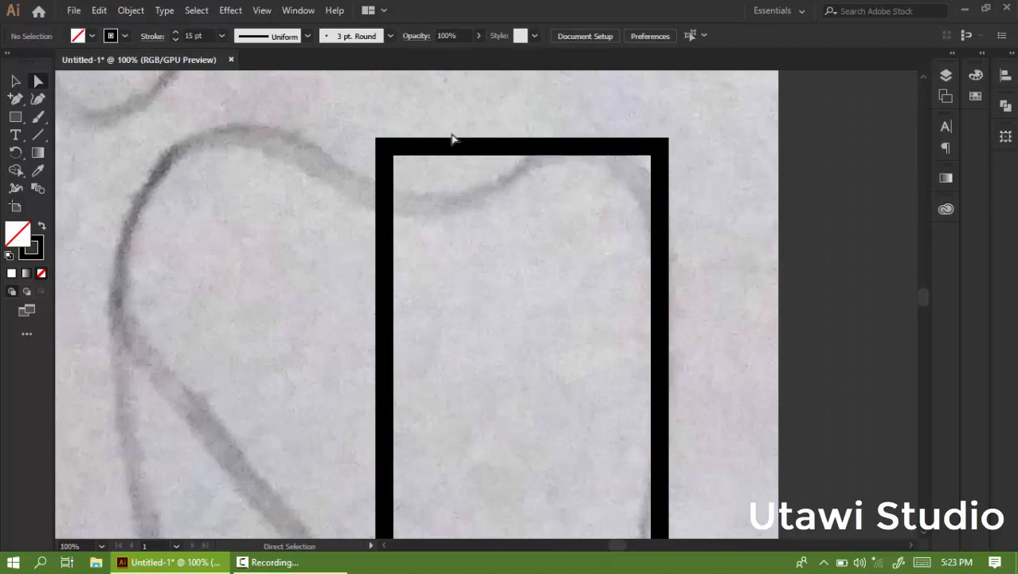
{"action": "key", "text": "p"}
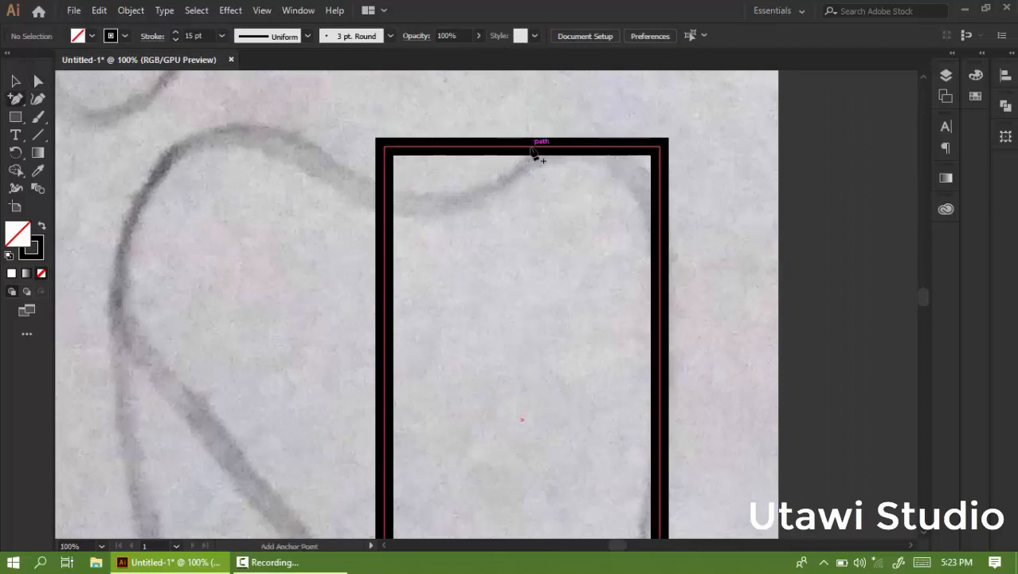
{"action": "left_click", "coordinate": [531, 147]}
{"action": "left_click", "coordinate": [485, 147]}
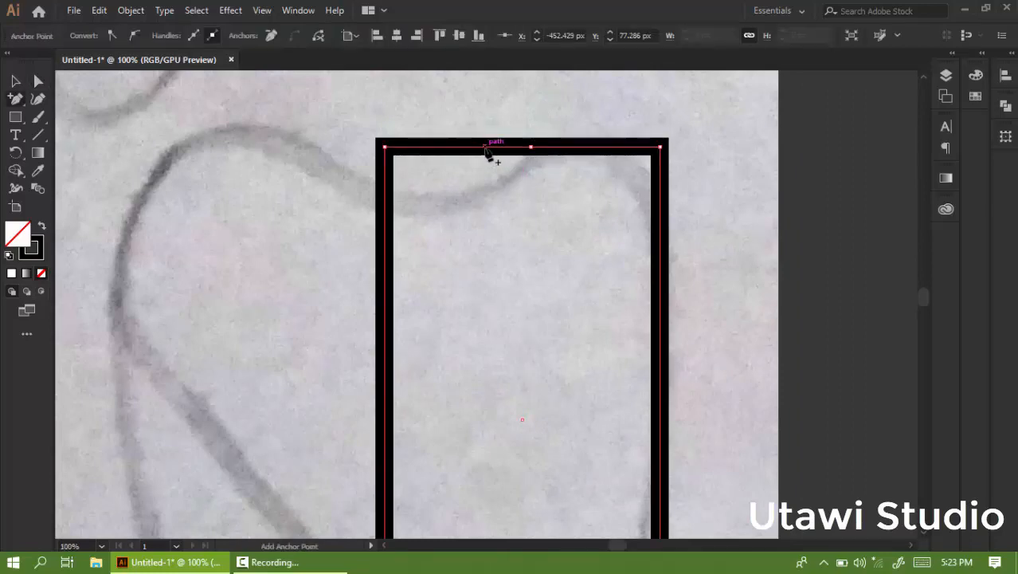
{"action": "left_click", "coordinate": [37, 80]}
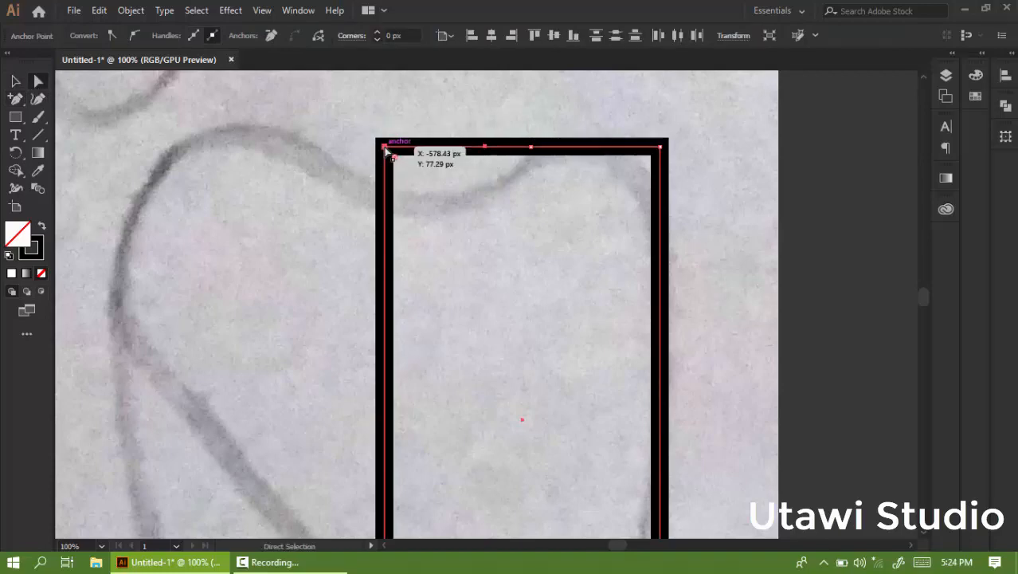
{"action": "left_click_drag", "start_coordinate": [385, 151], "coordinate": [390, 195]}
Add an anchor point on the right edge and move the top-right corner inward.
{"action": "left_click", "coordinate": [19, 99]}
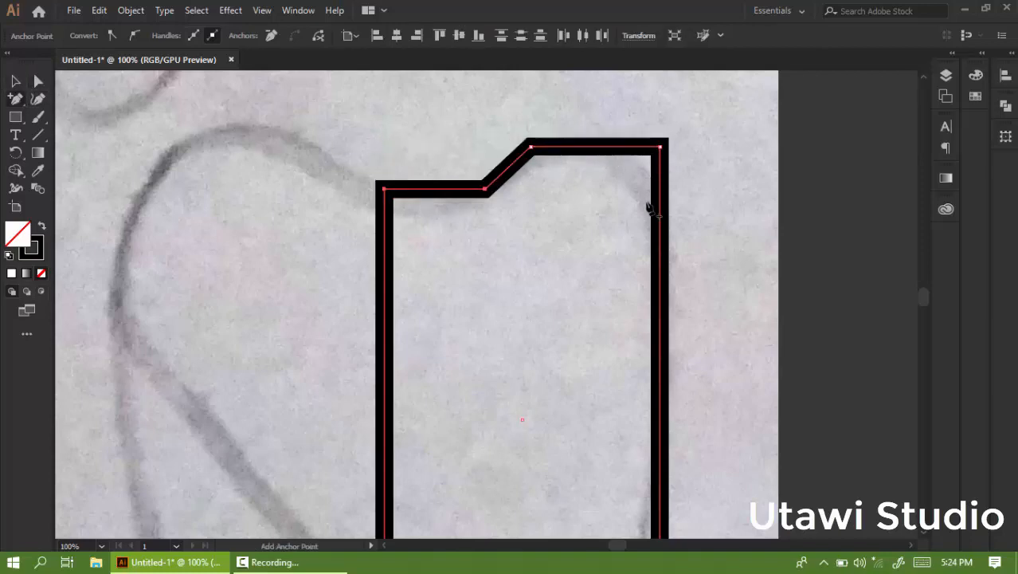
{"action": "left_click", "coordinate": [659, 317]}
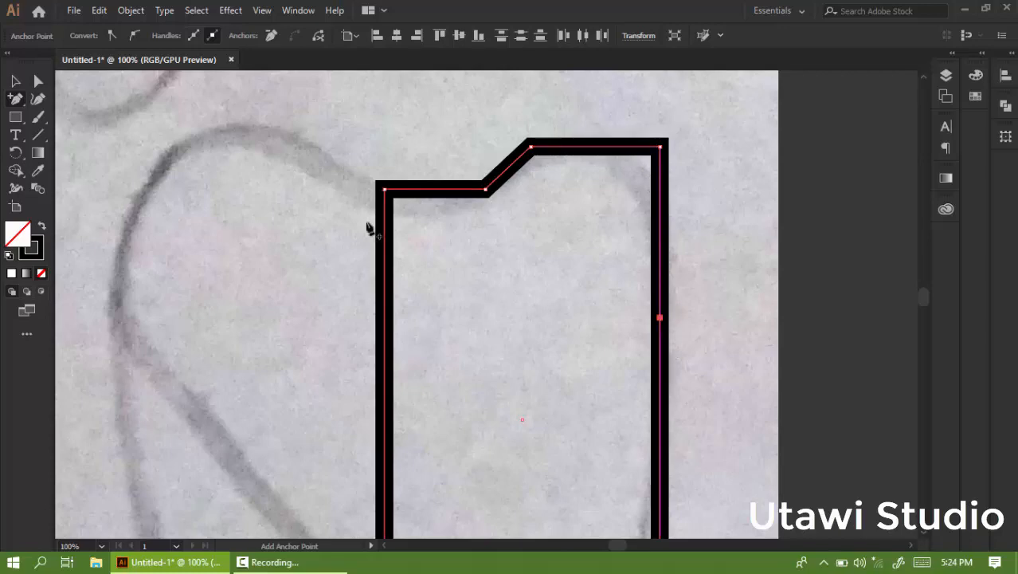
{"action": "left_click", "coordinate": [660, 148]}
{"action": "left_click_drag", "start_coordinate": [660, 148], "coordinate": [623, 144]}
Move the bottom-right corner left to taper the shape's right side.
{"action": "scroll", "coordinate": [671, 141], "scroll_direction": "down", "scroll_amount": 2}
{"action": "scroll", "coordinate": [690, 372], "scroll_direction": "up", "scroll_amount": 1}
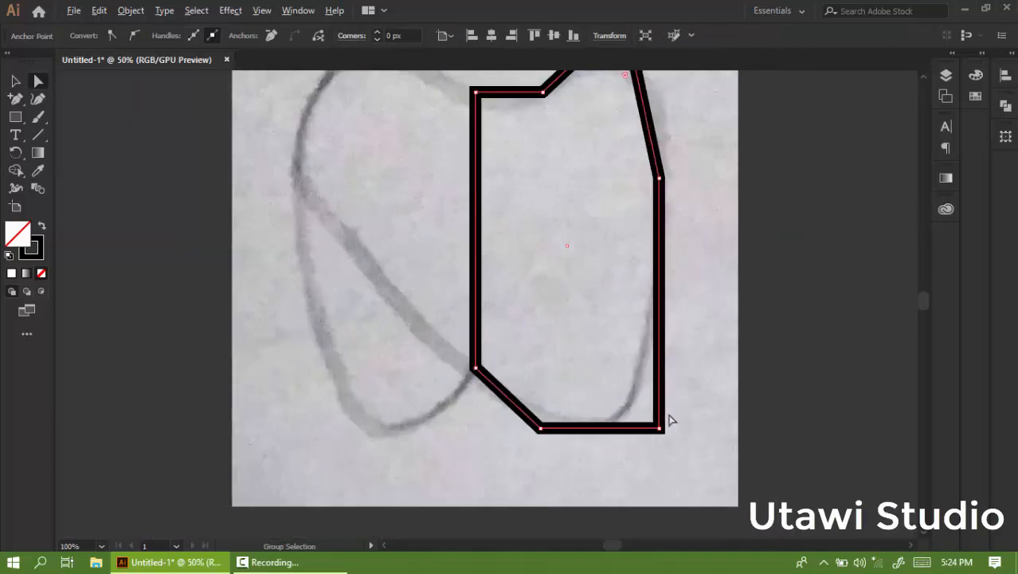
{"action": "left_click", "coordinate": [659, 428]}
{"action": "left_click_drag", "start_coordinate": [659, 430], "coordinate": [619, 429]}
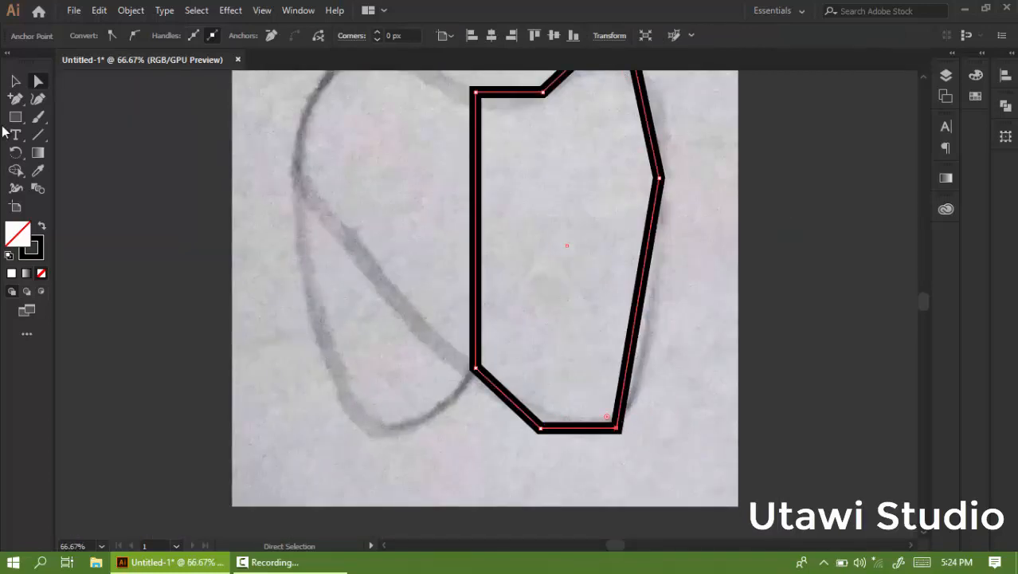
Round all corners of the traced shape using the live corner widgets.
{"action": "scroll", "coordinate": [646, 155], "scroll_direction": "up", "scroll_amount": 3}
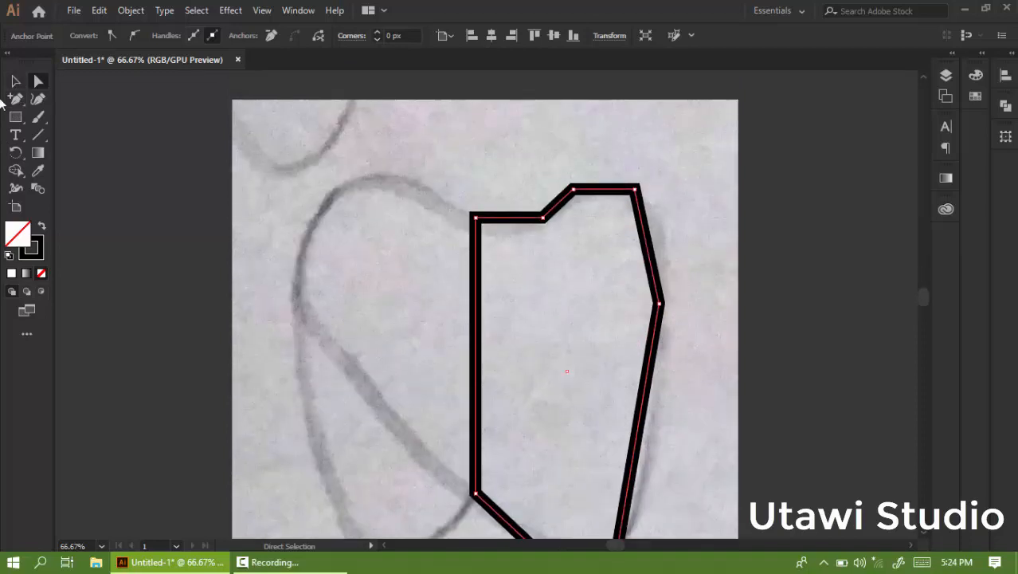
{"action": "key", "text": "v"}
{"action": "left_click", "coordinate": [672, 180]}
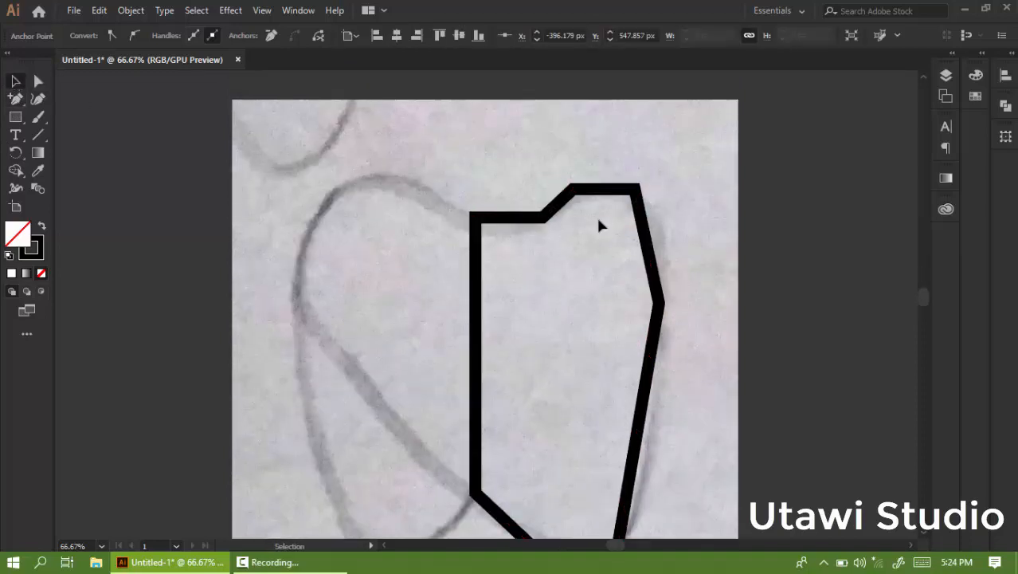
{"action": "left_click_drag", "start_coordinate": [594, 228], "coordinate": [525, 269]}
{"action": "key", "text": "a"}
{"action": "key", "text": "v"}
{"action": "scroll", "coordinate": [635, 117], "scroll_direction": "down", "scroll_amount": 3}
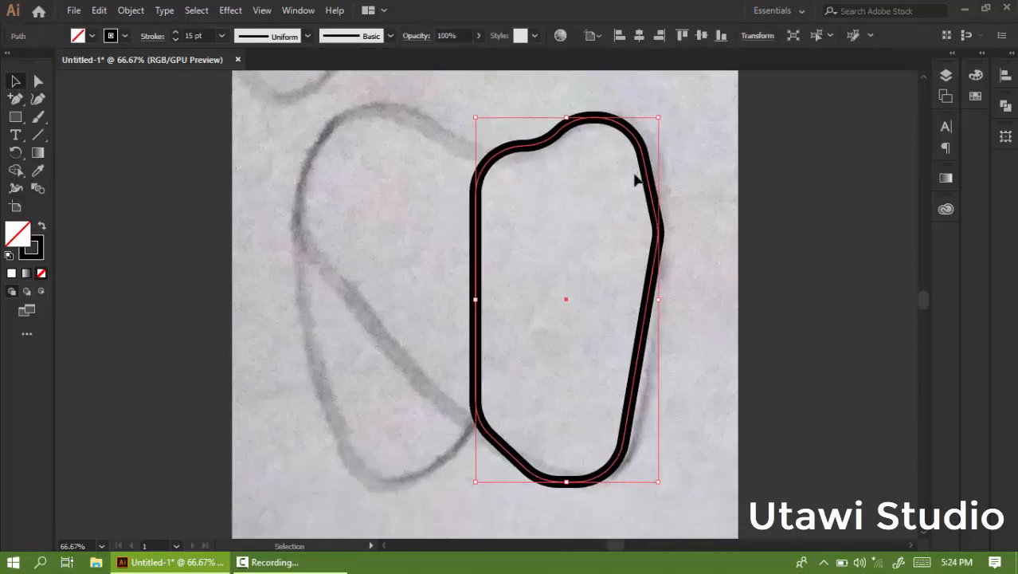
Remove the rounding from the corners along the shape's straight left edge.
{"action": "left_click", "coordinate": [40, 84]}
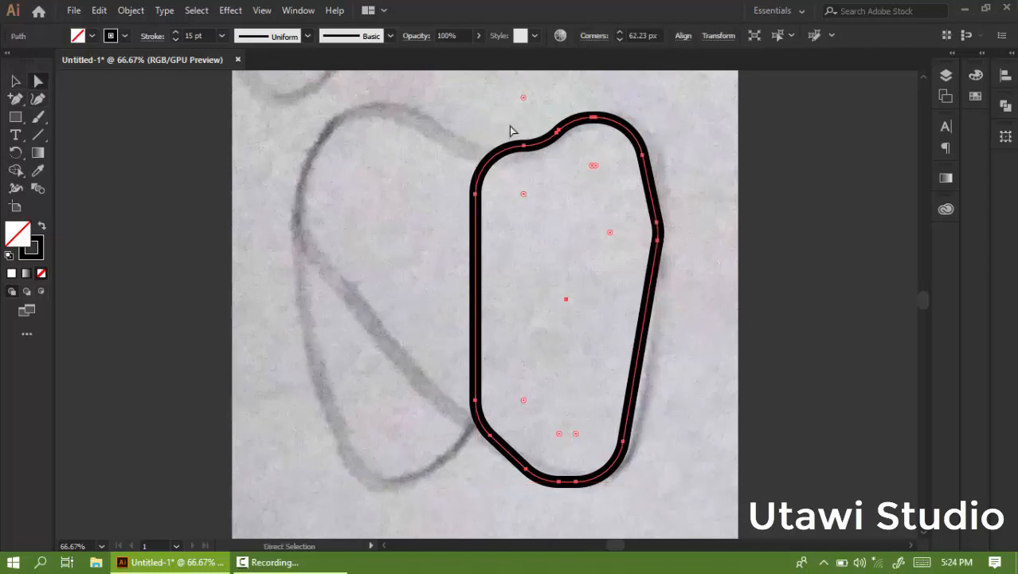
{"action": "left_click", "coordinate": [524, 194]}
{"action": "left_click_drag", "start_coordinate": [523, 398], "coordinate": [432, 452]}
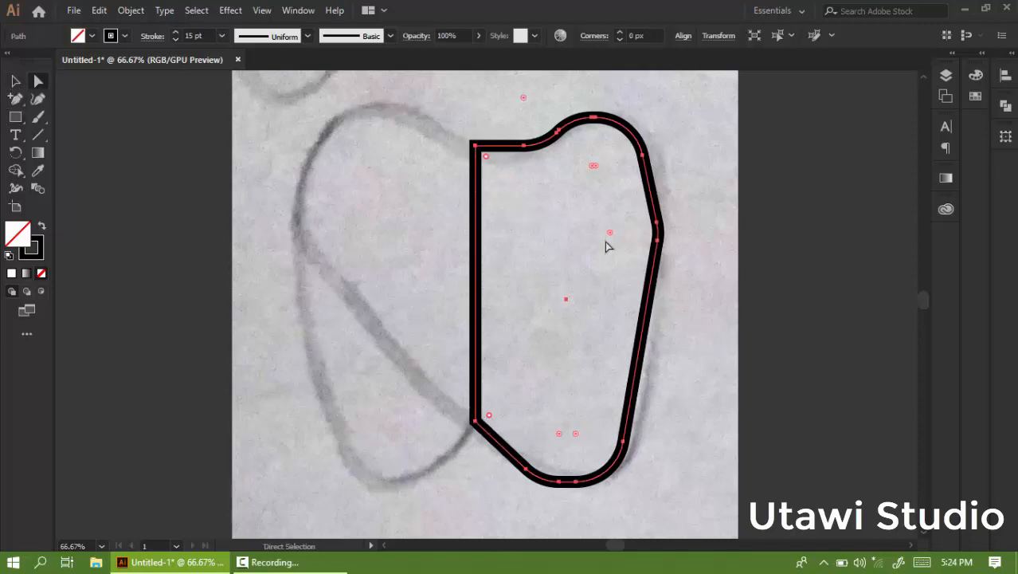
Fully round the corner in the middle of the right side to make a smooth curve.
{"action": "left_click_drag", "start_coordinate": [610, 234], "coordinate": [247, 239]}
{"action": "left_click", "coordinate": [15, 82]}
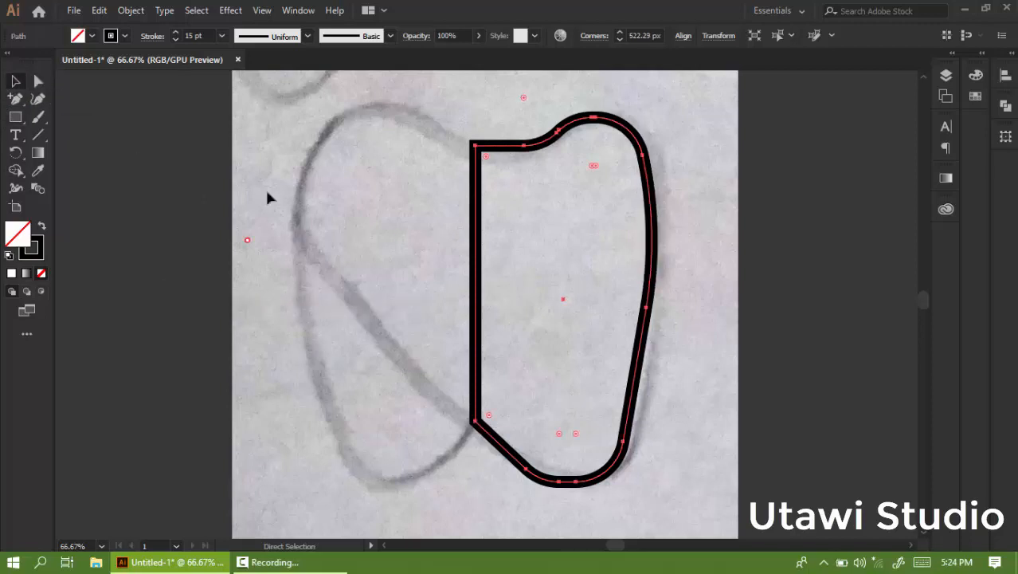
{"action": "left_click", "coordinate": [398, 226]}
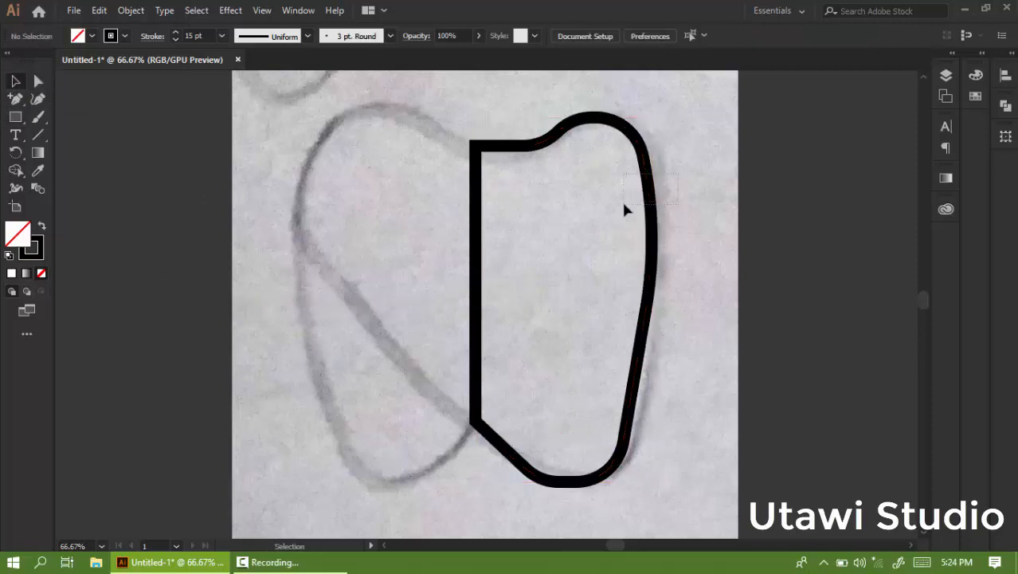
Reflect a copy of the shape across the vertical axis with preview enabled.
{"action": "left_click", "coordinate": [651, 243]}
{"action": "right_click", "coordinate": [682, 438]}
{"action": "mouse_move", "coordinate": [749, 421]}
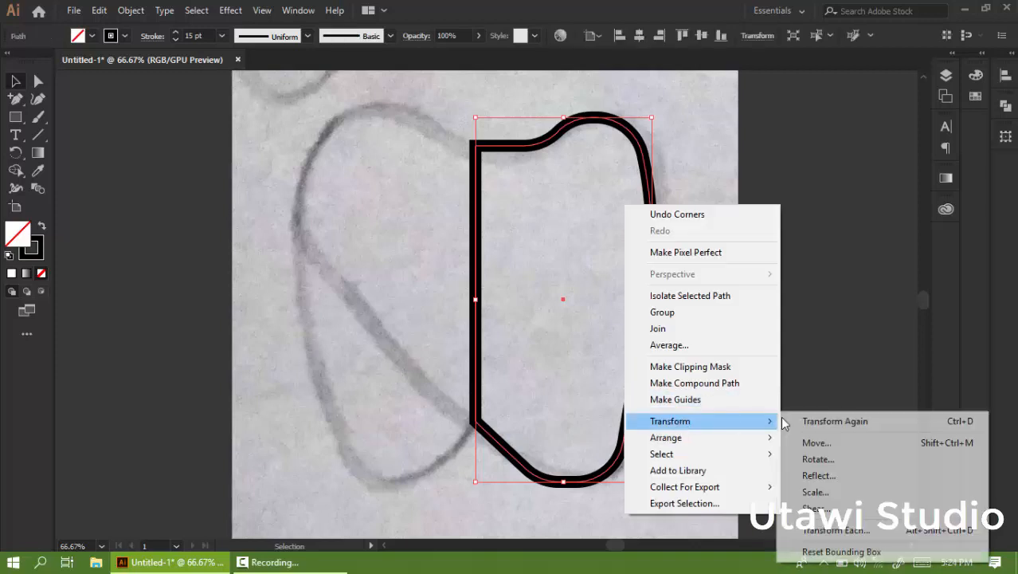
{"action": "left_click", "coordinate": [820, 475]}
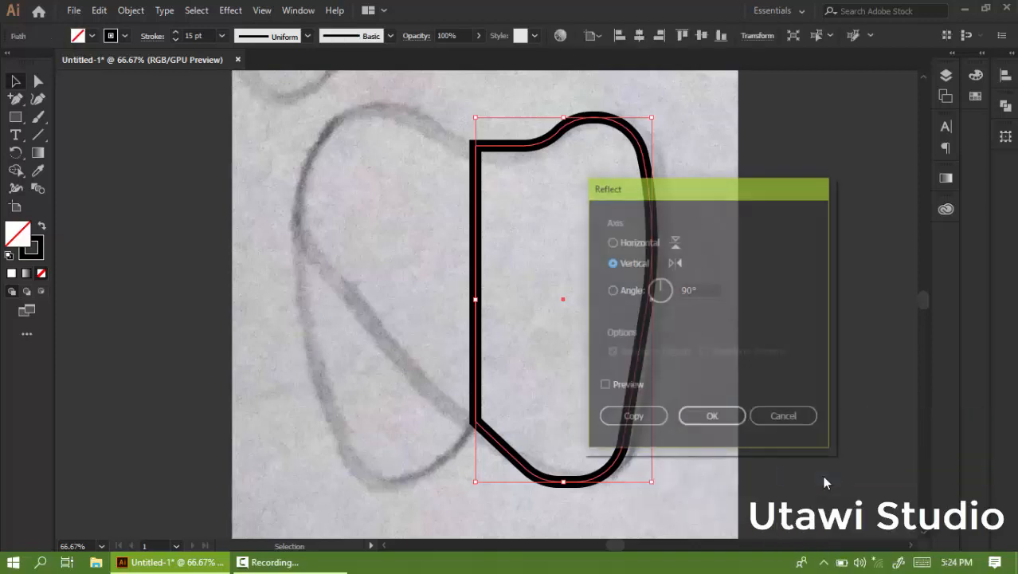
{"action": "left_click", "coordinate": [633, 385]}
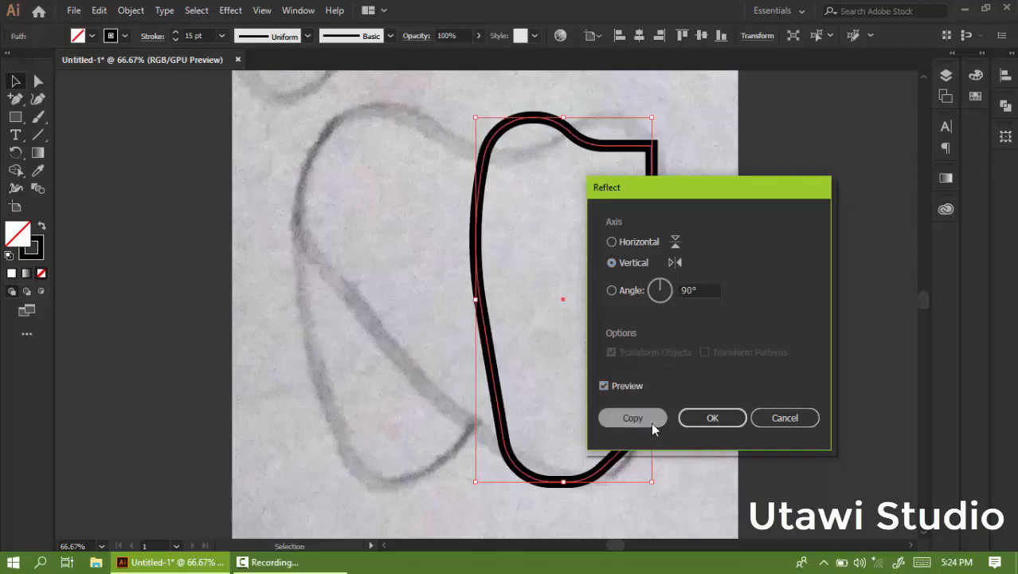
{"action": "key", "text": "Return"}
Move the mirrored copy left so its straight edge meets the original's straight edge.
{"action": "left_click_drag", "start_coordinate": [564, 301], "coordinate": [387, 279]}
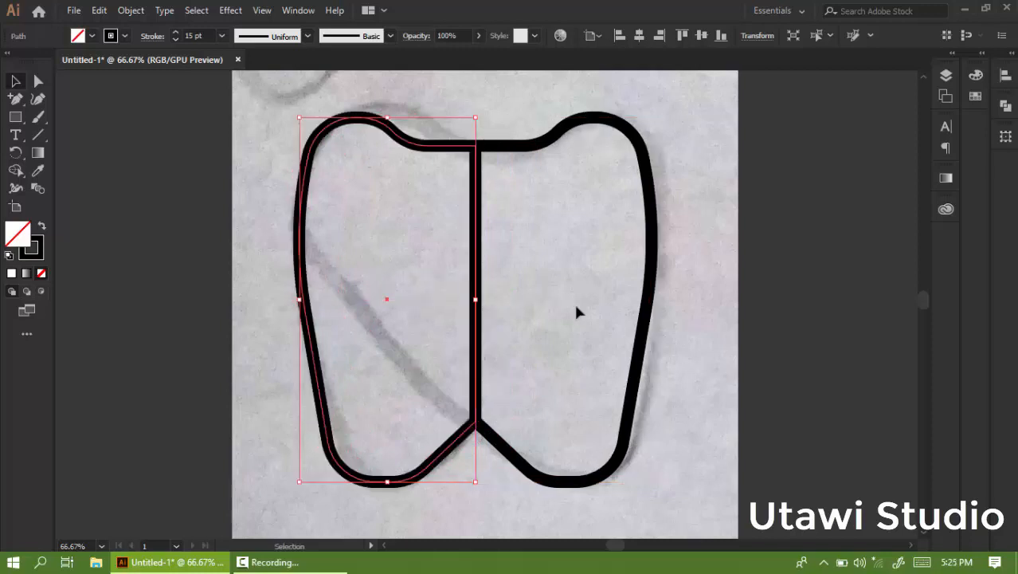
{"action": "left_click", "coordinate": [715, 301]}
Select both halves and unite them into a single tooth outline with Pathfinder.
{"action": "left_click_drag", "start_coordinate": [439, 166], "coordinate": [437, 169]}
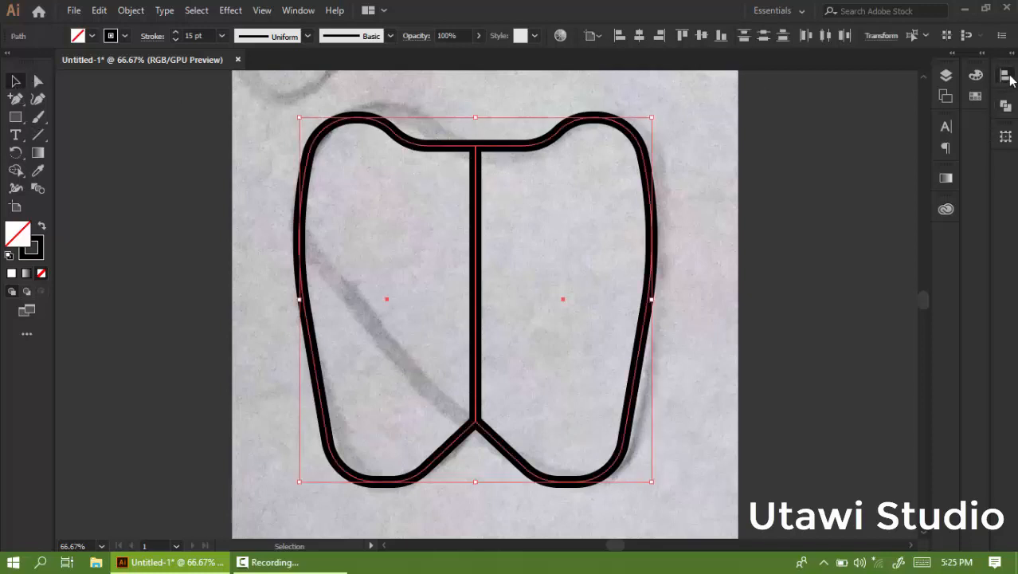
{"action": "left_click", "coordinate": [1007, 76]}
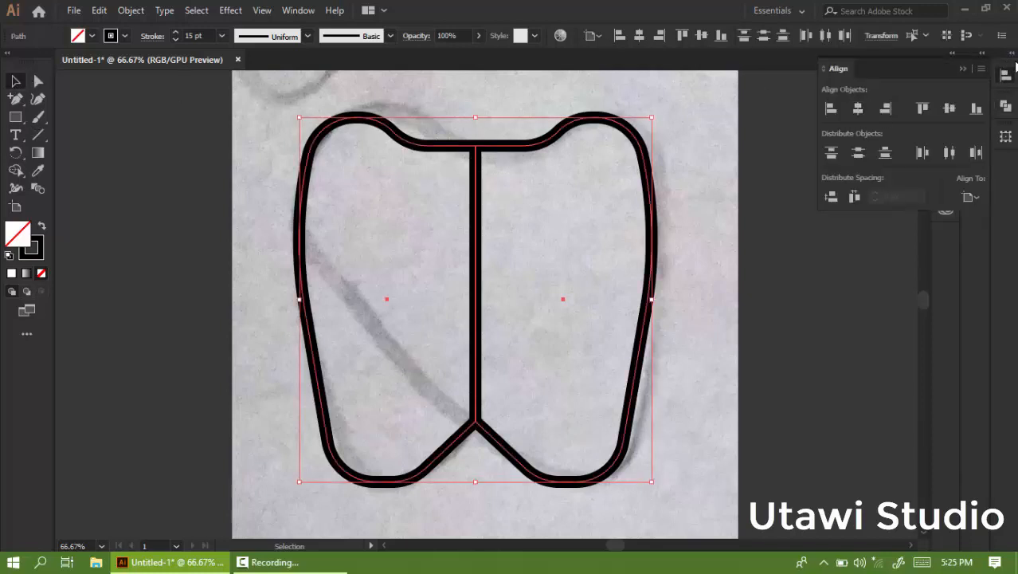
{"action": "left_click", "coordinate": [1012, 54]}
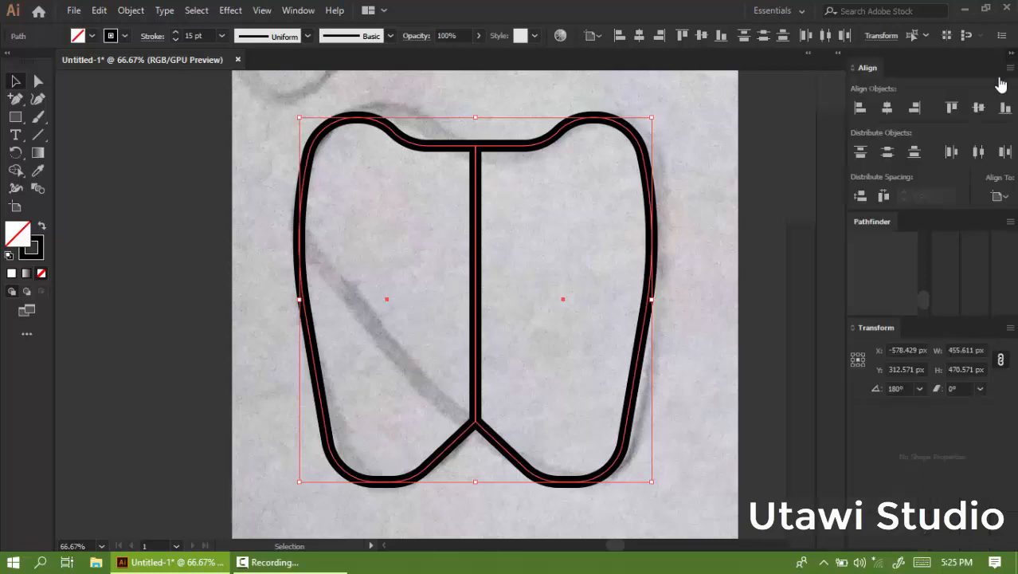
{"action": "left_click", "coordinate": [864, 266]}
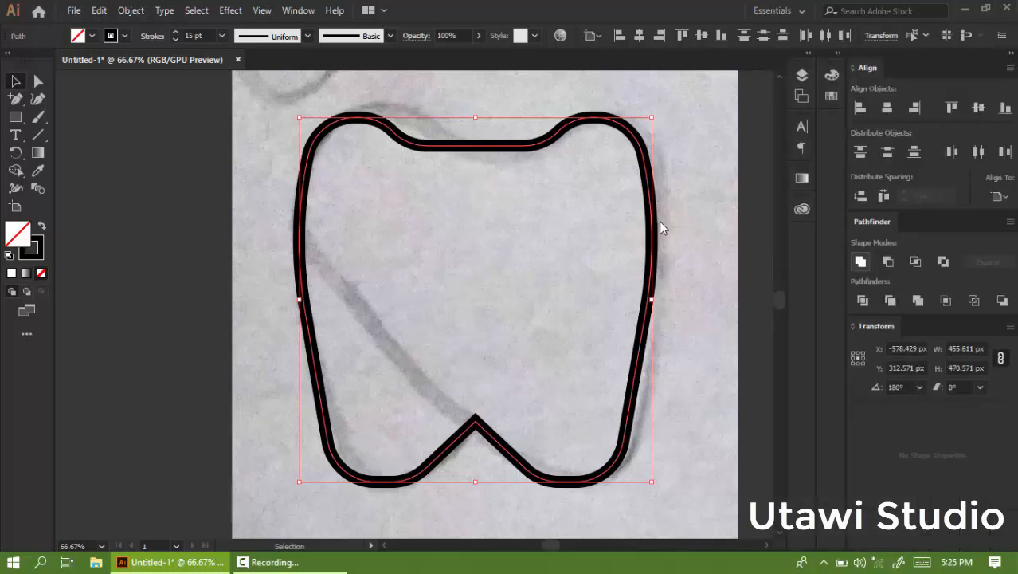
{"action": "left_click", "coordinate": [222, 271]}
Draw a short line segment from the bottom notch's point along its left slope.
{"action": "scroll", "coordinate": [333, 244], "scroll_direction": "down", "scroll_amount": 2}
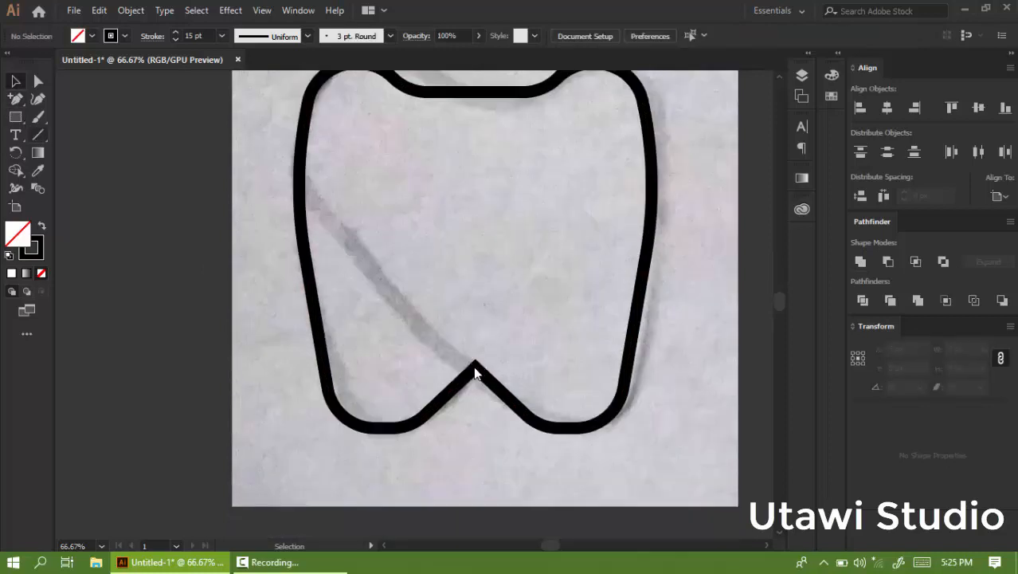
{"action": "key", "text": "backslash"}
{"action": "left_click_drag", "start_coordinate": [475, 366], "coordinate": [494, 384]}
Extend the line's end point up-left along its direction so it crosses the tooth's left side.
{"action": "key", "text": "a"}
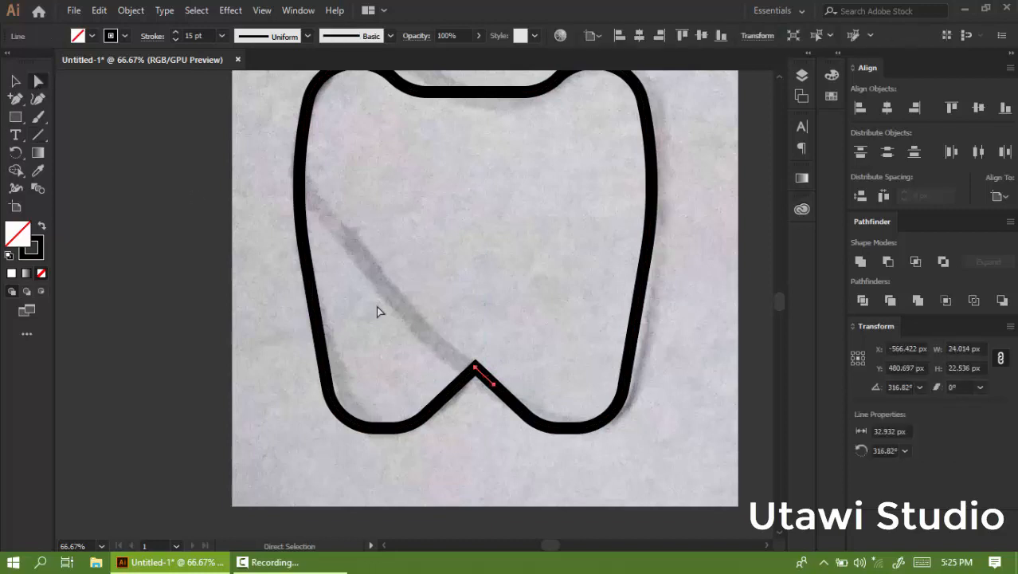
{"action": "scroll", "coordinate": [542, 443], "scroll_direction": "up", "scroll_amount": 2}
{"action": "mouse_move", "coordinate": [495, 440]}
{"action": "left_mouse_down"}
{"action": "mouse_move", "coordinate": [412, 330]}
{"action": "mouse_move", "coordinate": [355, 307]}
{"action": "mouse_move", "coordinate": [284, 242]}
{"action": "left_mouse_up"}
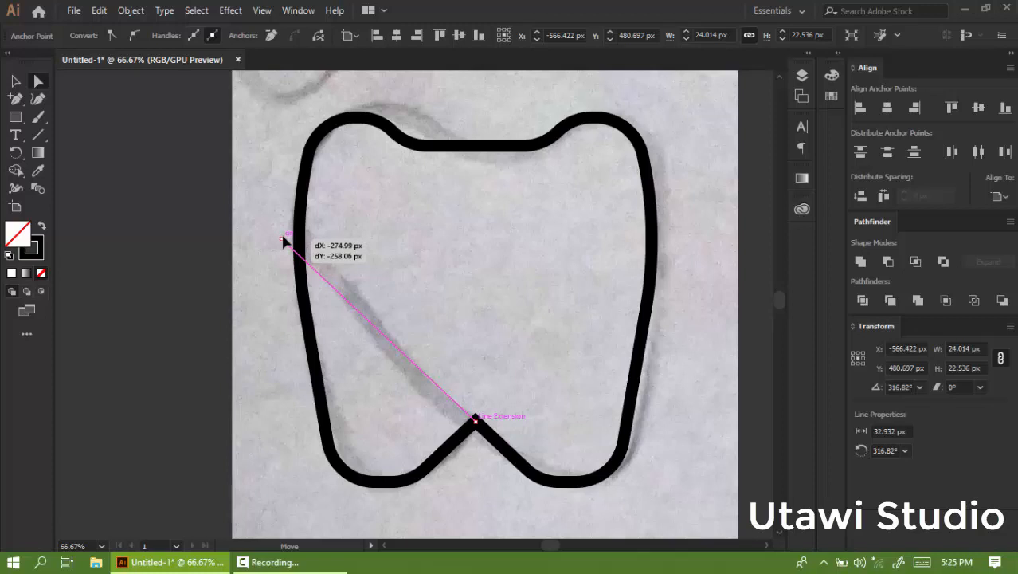
{"action": "left_click_drag", "start_coordinate": [282, 238], "coordinate": [282, 239]}
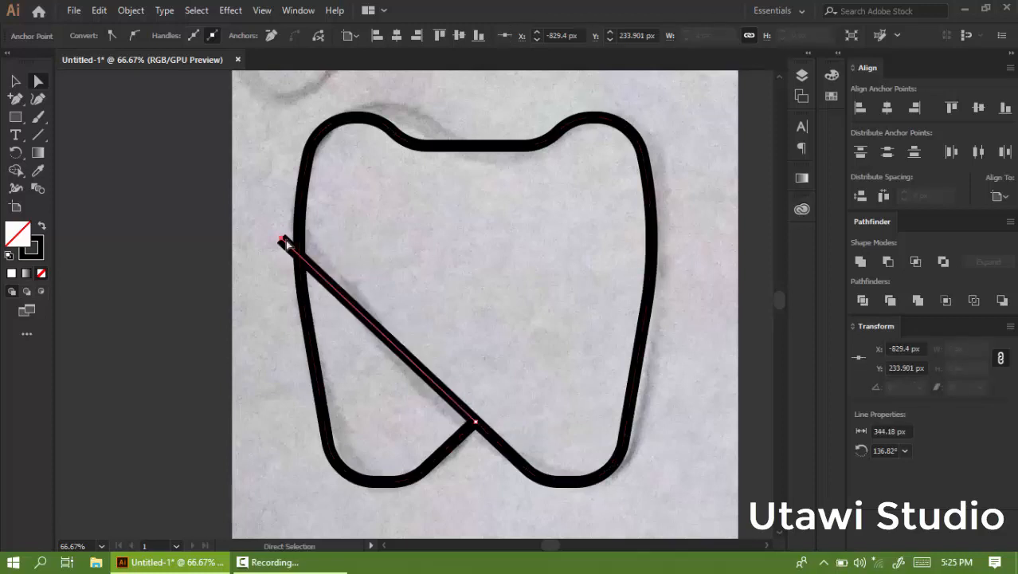
{"action": "left_click", "coordinate": [283, 241]}
{"action": "mouse_move", "coordinate": [280, 240]}
{"action": "left_mouse_down"}
{"action": "mouse_move", "coordinate": [295, 251]}
{"action": "mouse_move", "coordinate": [285, 243]}
{"action": "left_mouse_up"}
{"action": "left_click", "coordinate": [611, 140]}
Draw a three-point path with the Pen tool along the top notch's flat edge and down the right cusp.
{"action": "scroll", "coordinate": [601, 153], "scroll_direction": "up", "scroll_amount": 2}
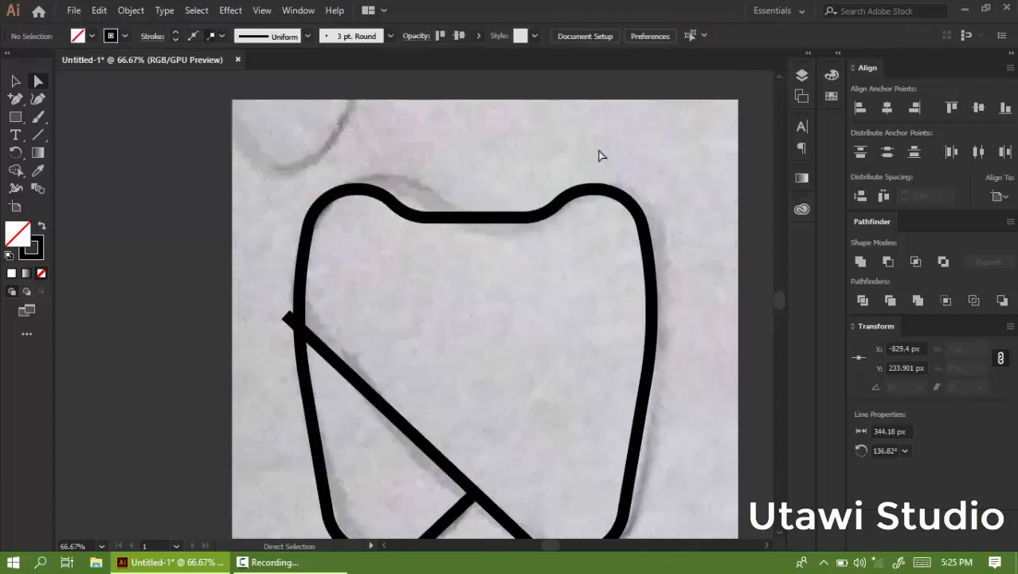
{"action": "scroll", "coordinate": [562, 221], "scroll_direction": "up", "scroll_amount": 1}
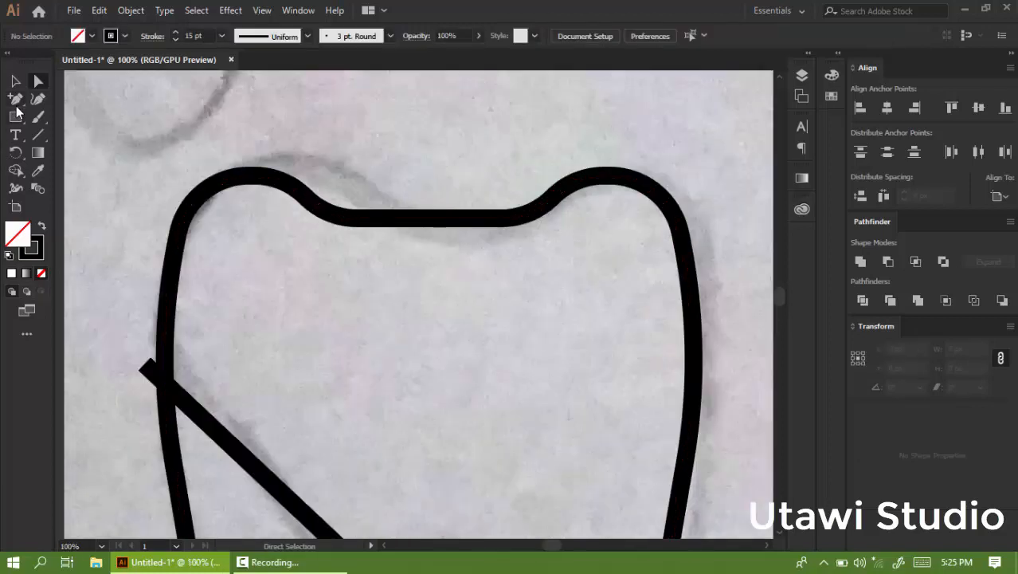
{"action": "left_click_drag", "start_coordinate": [18, 105], "coordinate": [73, 98]}
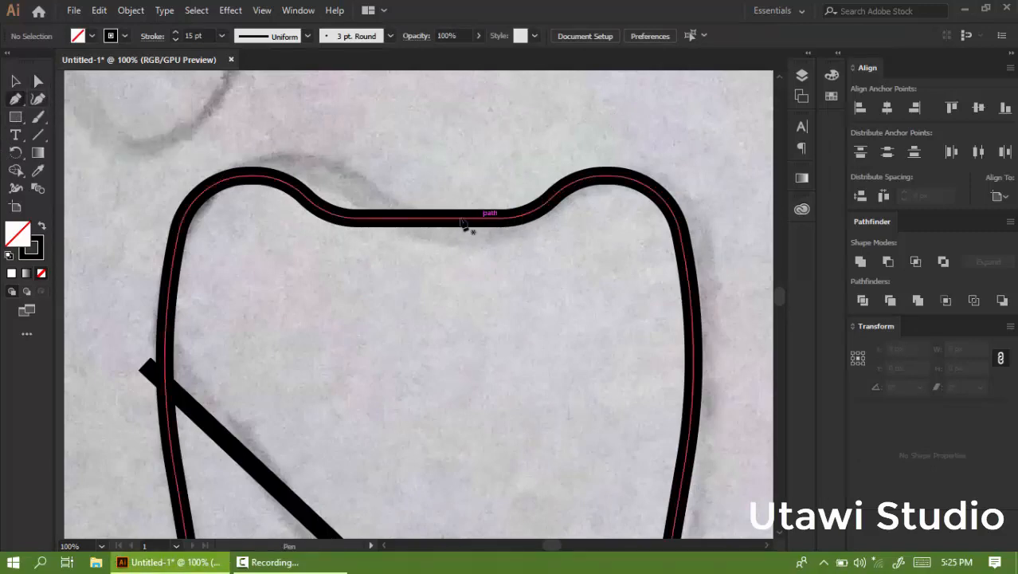
{"action": "left_click", "coordinate": [443, 219]}
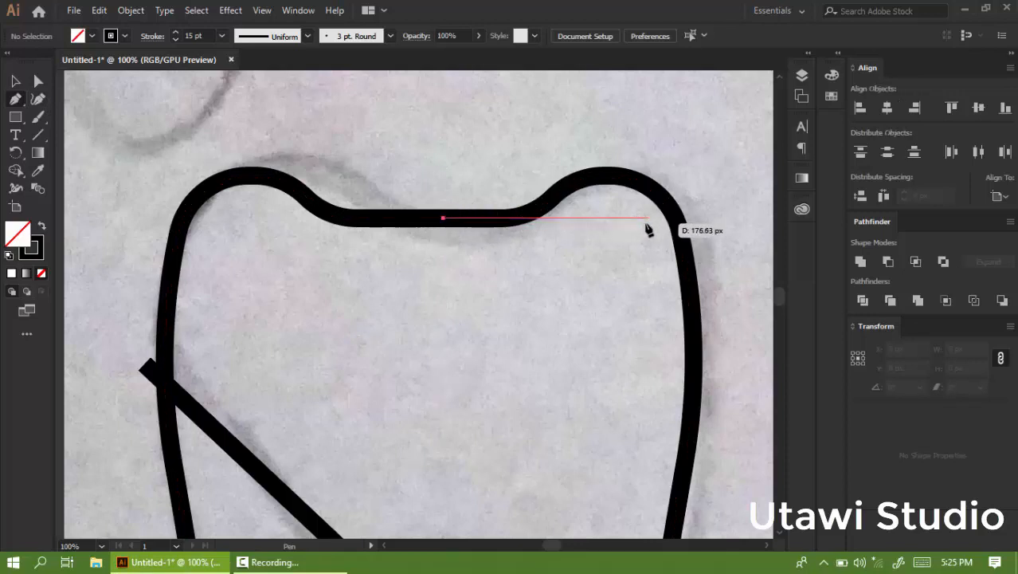
{"action": "left_click", "coordinate": [629, 219]}
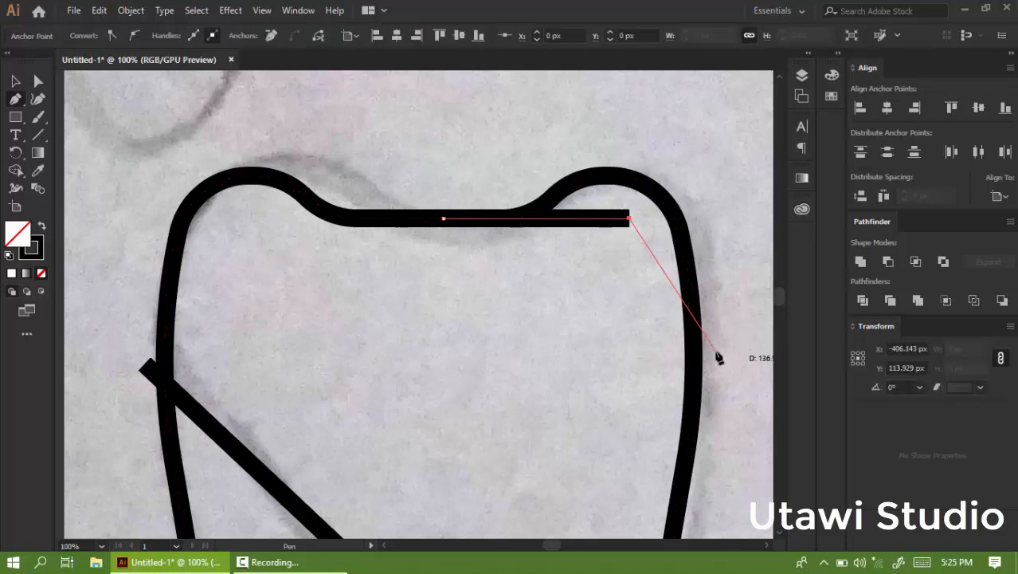
{"action": "left_click", "coordinate": [715, 349]}
Round the new path's corner, then undo the rounding and remove the path.
{"action": "left_click", "coordinate": [37, 80]}
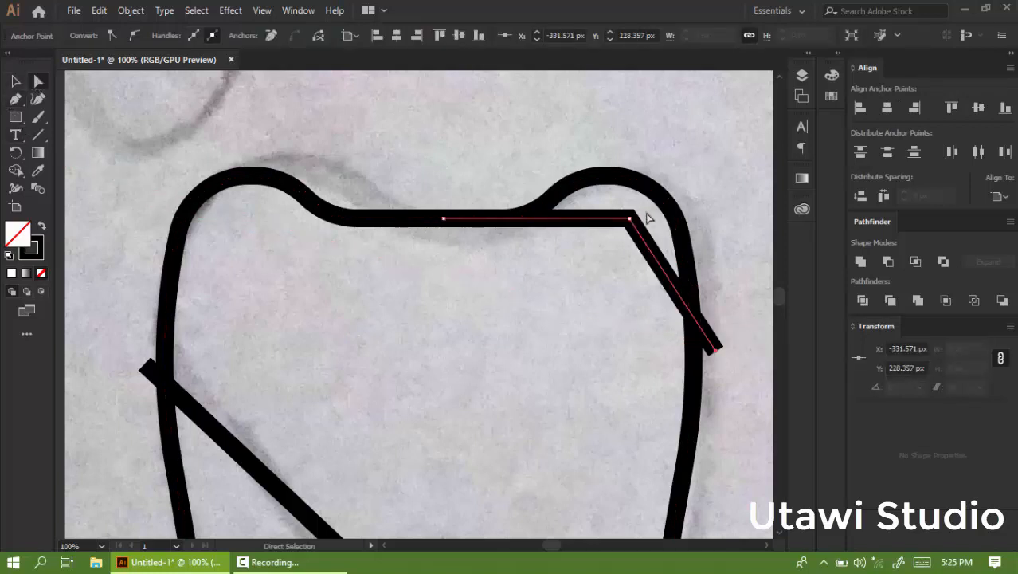
{"action": "left_click_drag", "start_coordinate": [620, 237], "coordinate": [482, 352]}
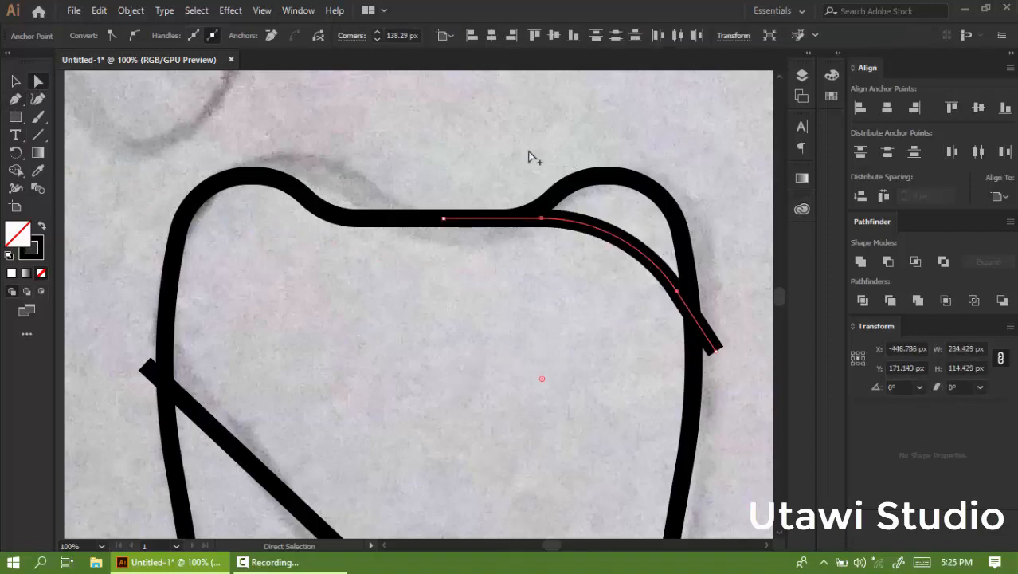
{"action": "scroll", "coordinate": [529, 154], "scroll_direction": "down", "scroll_amount": 2, "text": "alt"}
{"action": "scroll", "coordinate": [557, 174], "scroll_direction": "up", "scroll_amount": 1, "text": "alt"}
{"action": "key", "text": "ctrl+z"}
{"action": "key", "text": "ctrl+z"}
{"action": "key", "text": "ctrl+z"}
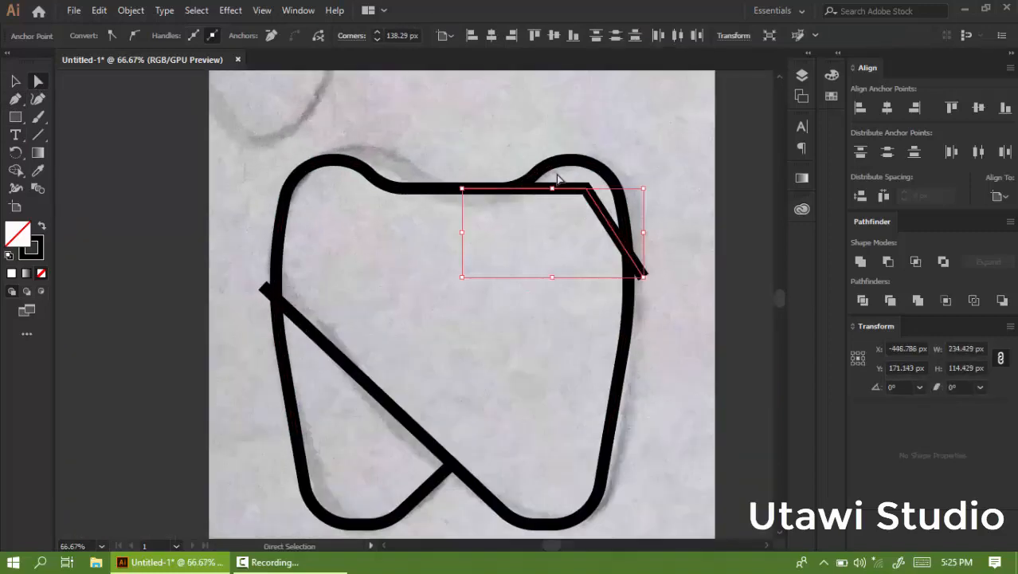
{"action": "left_click", "coordinate": [102, 102]}
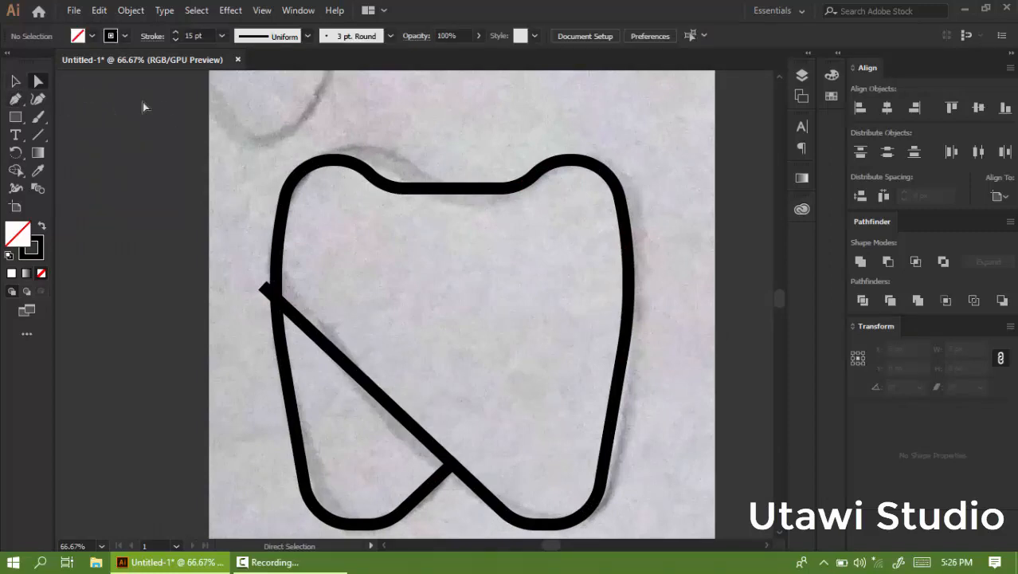
Remove the rounding from the top notch's corners so they become sharp angles.
{"action": "scroll", "coordinate": [495, 150], "scroll_direction": "up", "scroll_amount": 1, "text": "alt"}
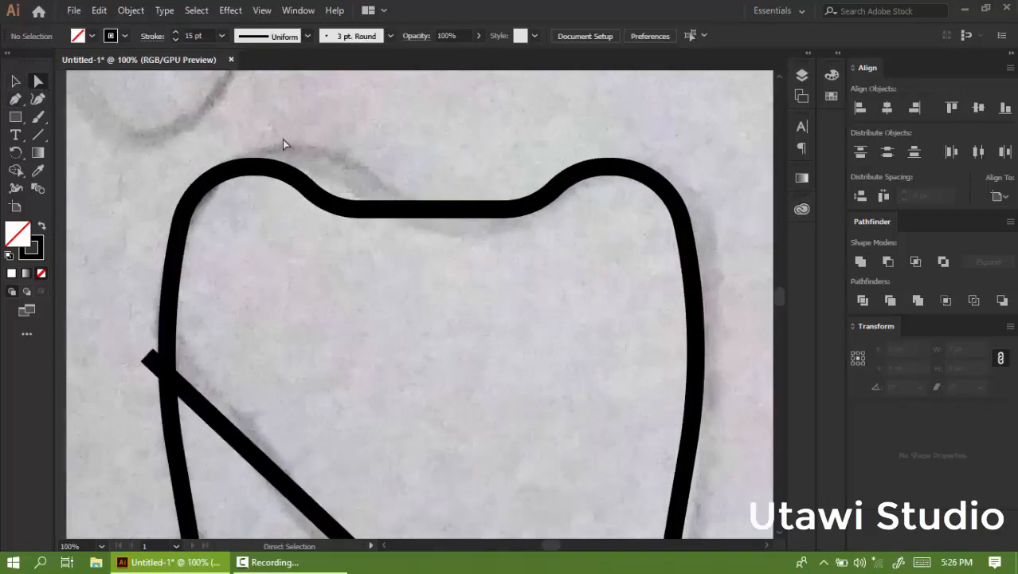
{"action": "left_click_drag", "start_coordinate": [598, 269], "coordinate": [596, 267]}
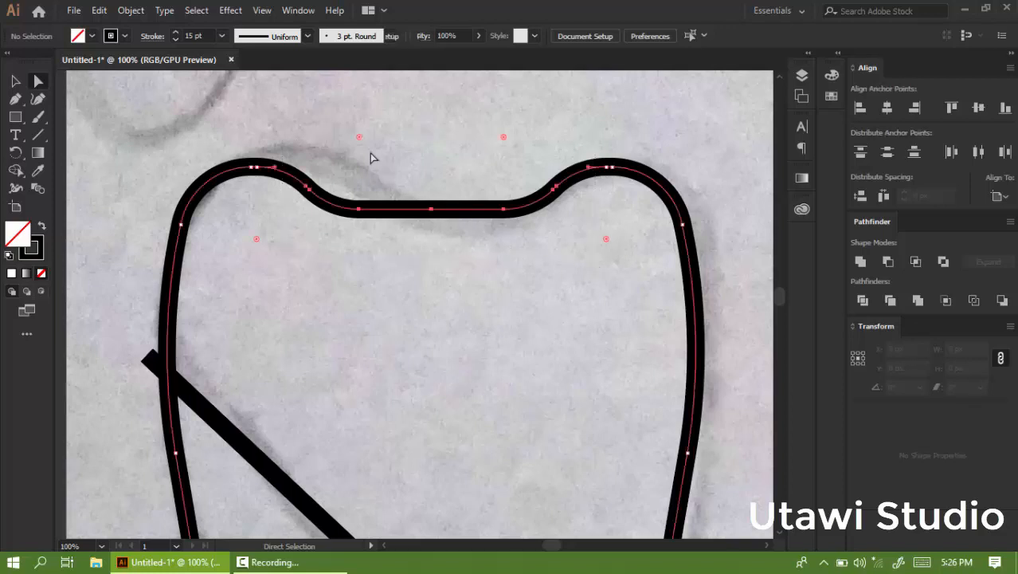
{"action": "left_click_drag", "start_coordinate": [360, 137], "coordinate": [422, 114]}
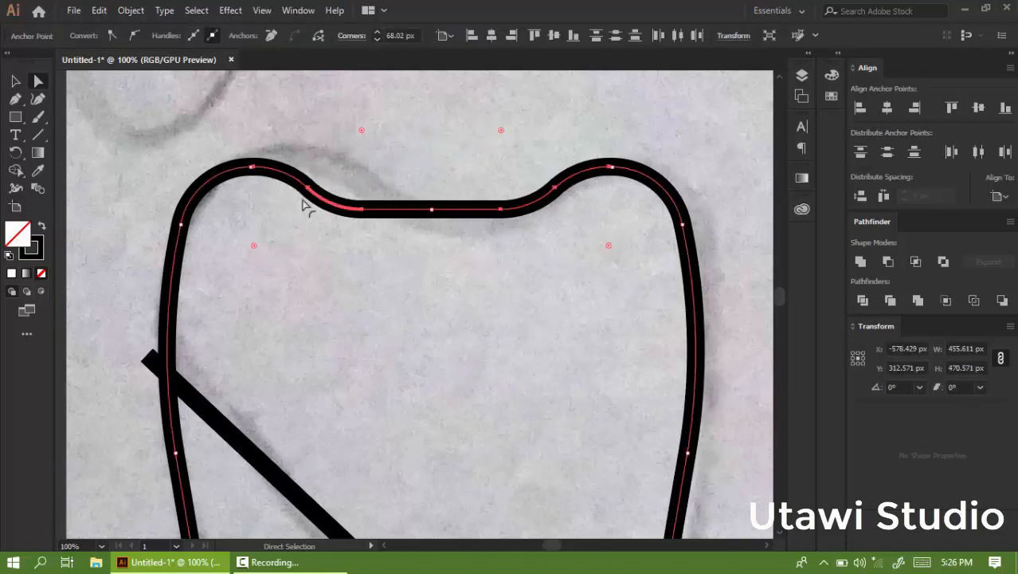
{"action": "left_click_drag", "start_coordinate": [303, 199], "coordinate": [256, 245]}
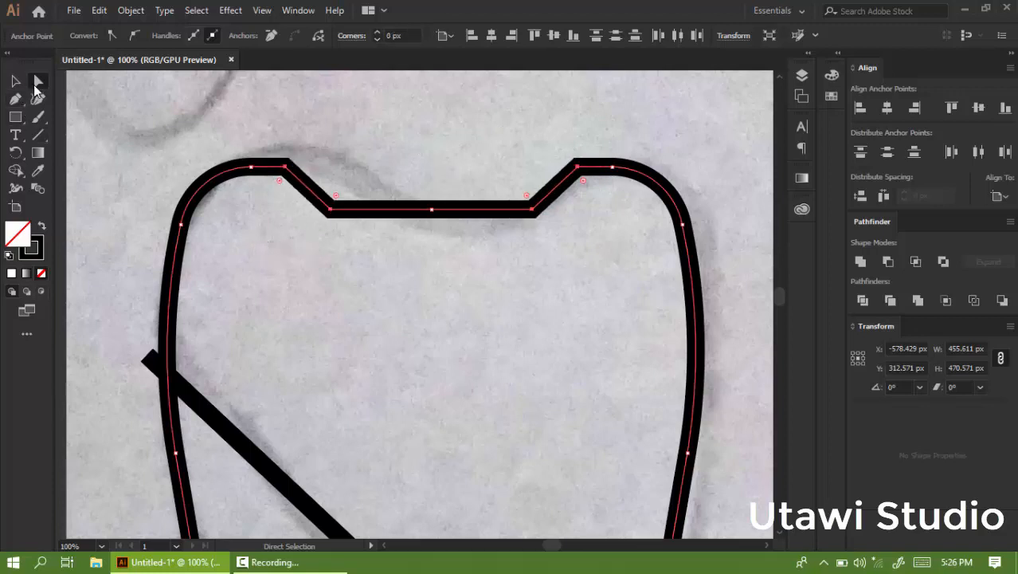
Draw a rectangle about 61 × 68 px centred on the notch's bottom edge.
{"action": "left_click", "coordinate": [330, 210]}
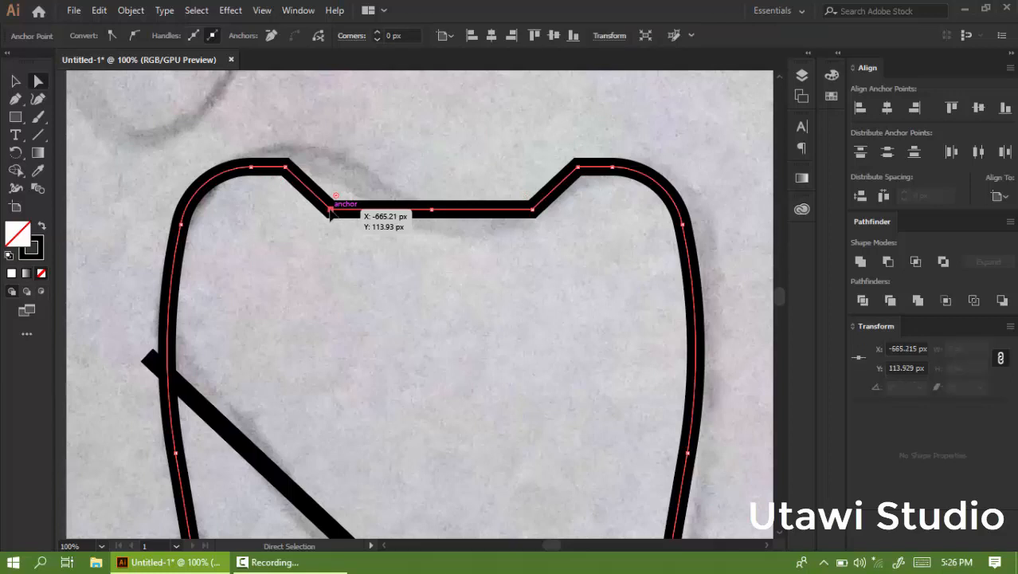
{"action": "scroll", "coordinate": [425, 196], "scroll_direction": "up", "scroll_amount": 1}
{"action": "left_click", "coordinate": [16, 117]}
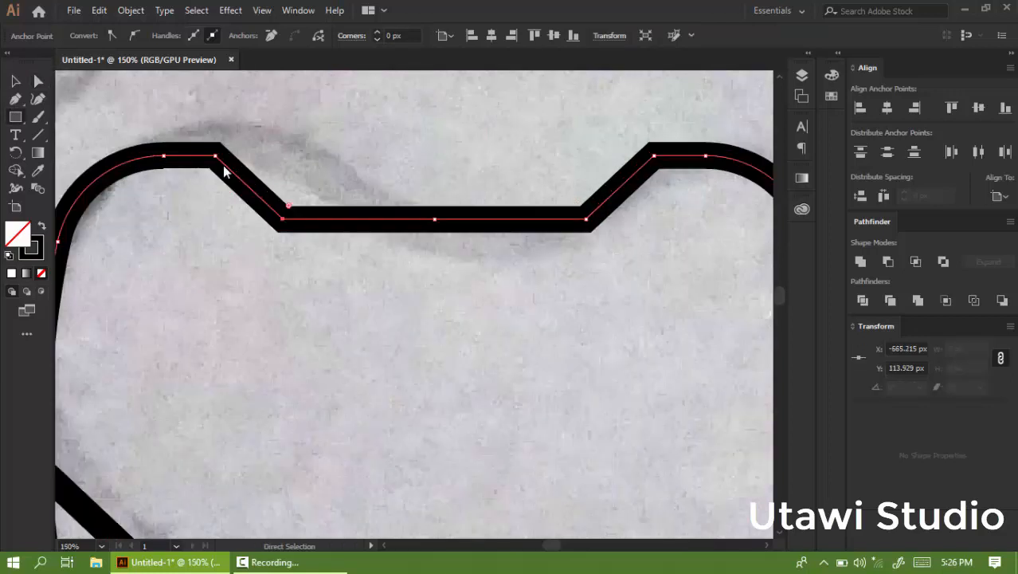
{"action": "left_click_drag", "start_coordinate": [437, 229], "coordinate": [489, 288]}
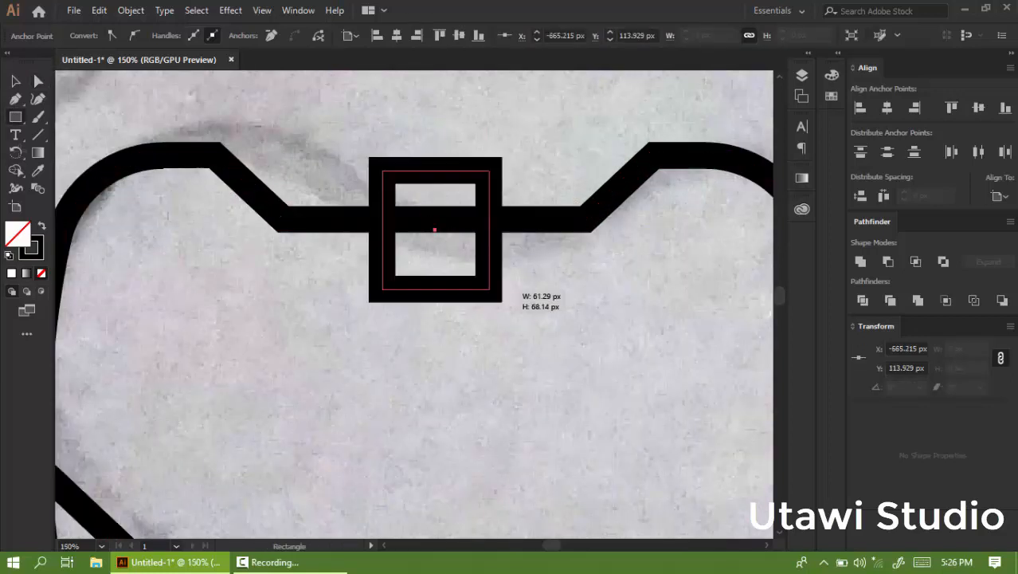
{"action": "key", "text": "v"}
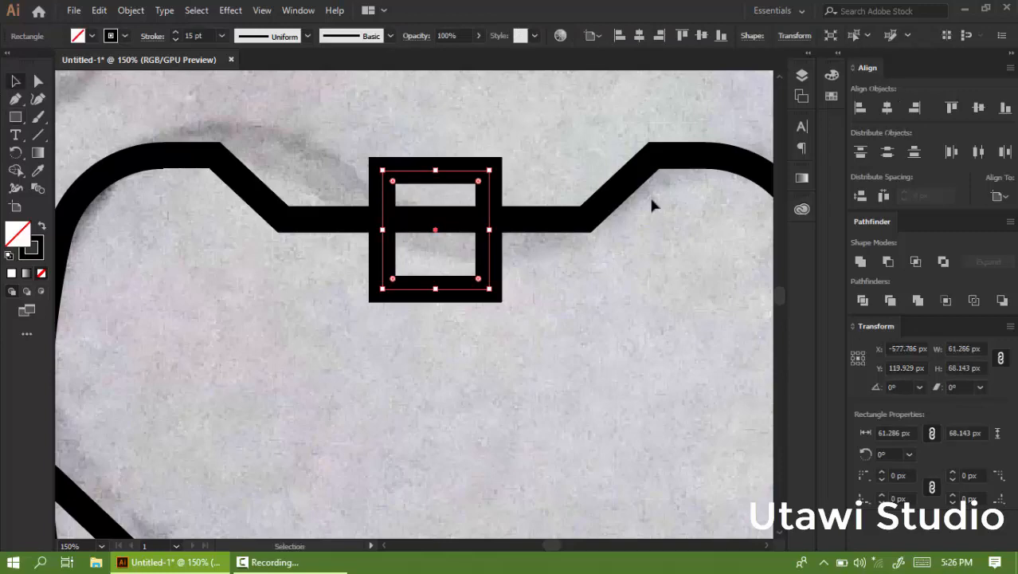
Align the rectangle horizontally to the centre of the tooth outline.
{"action": "left_click", "coordinate": [585, 225]}
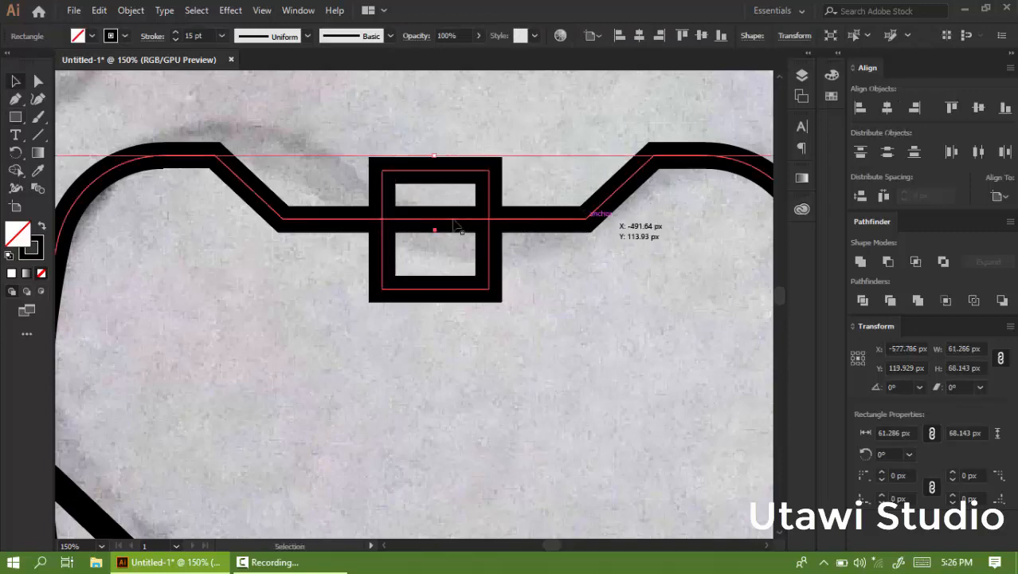
{"action": "left_click", "coordinate": [490, 253], "text": "shift"}
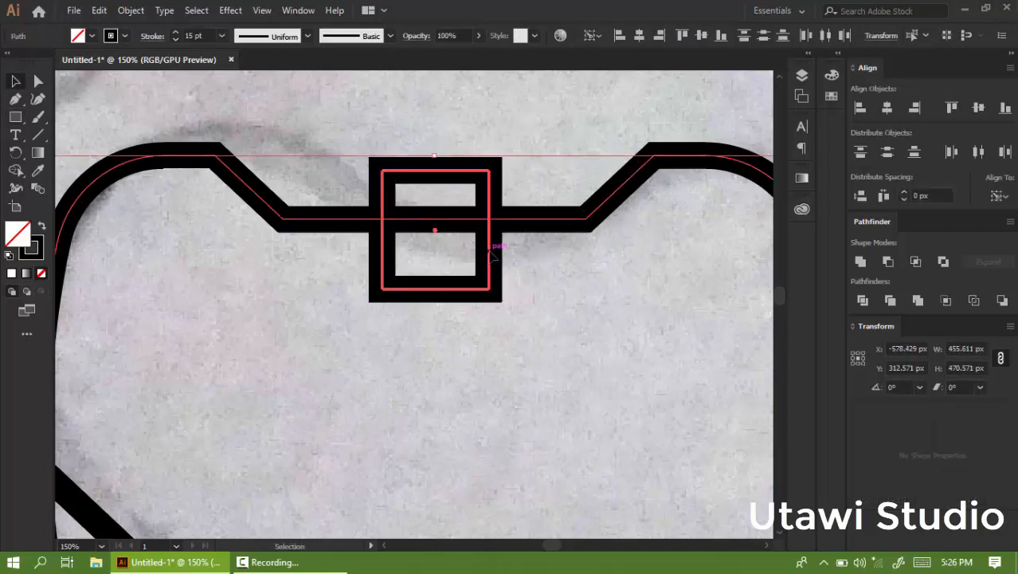
{"action": "left_click", "coordinate": [519, 204]}
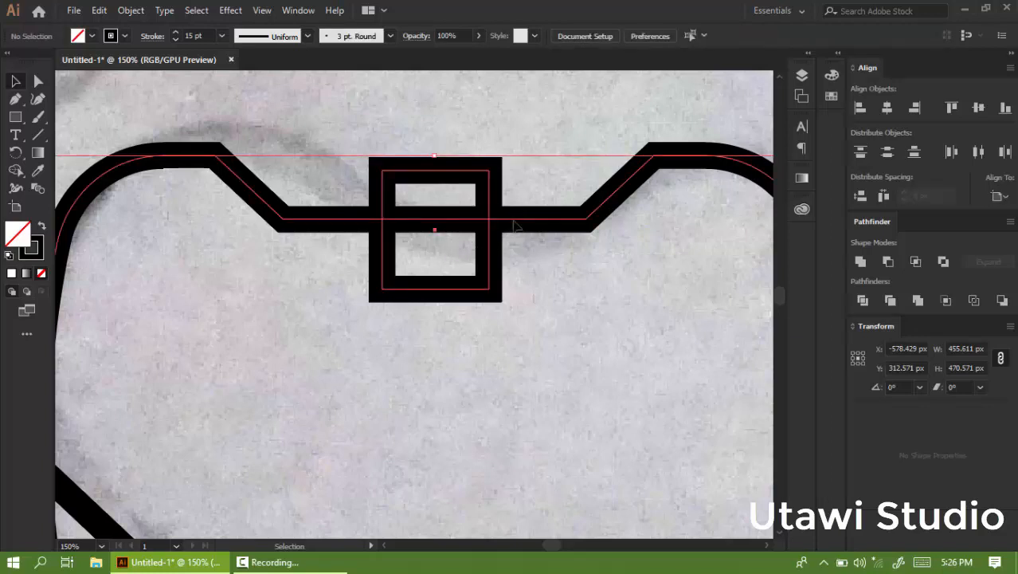
{"action": "left_click", "coordinate": [517, 225]}
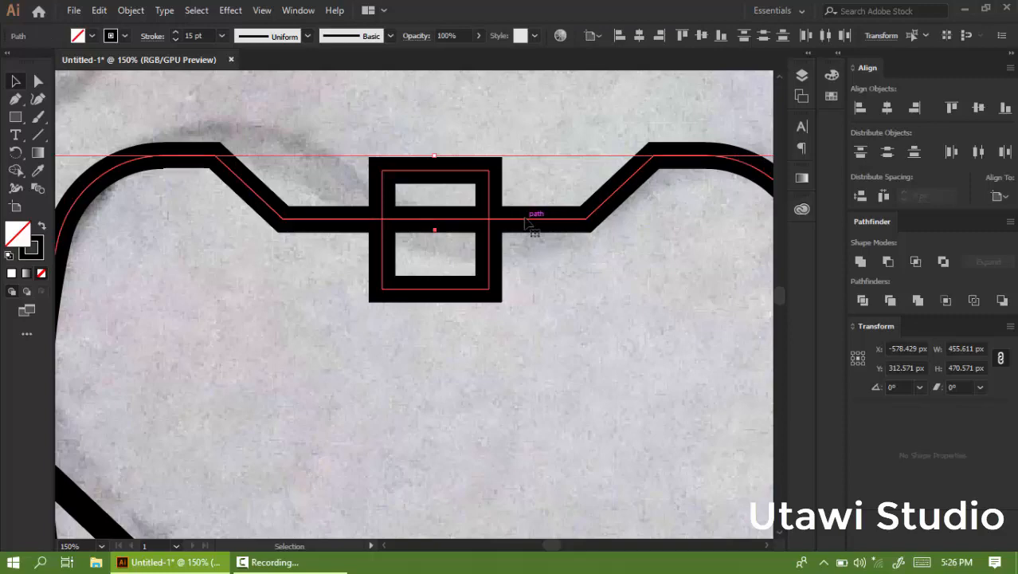
{"action": "left_click", "coordinate": [525, 220]}
{"action": "left_click", "coordinate": [888, 108]}
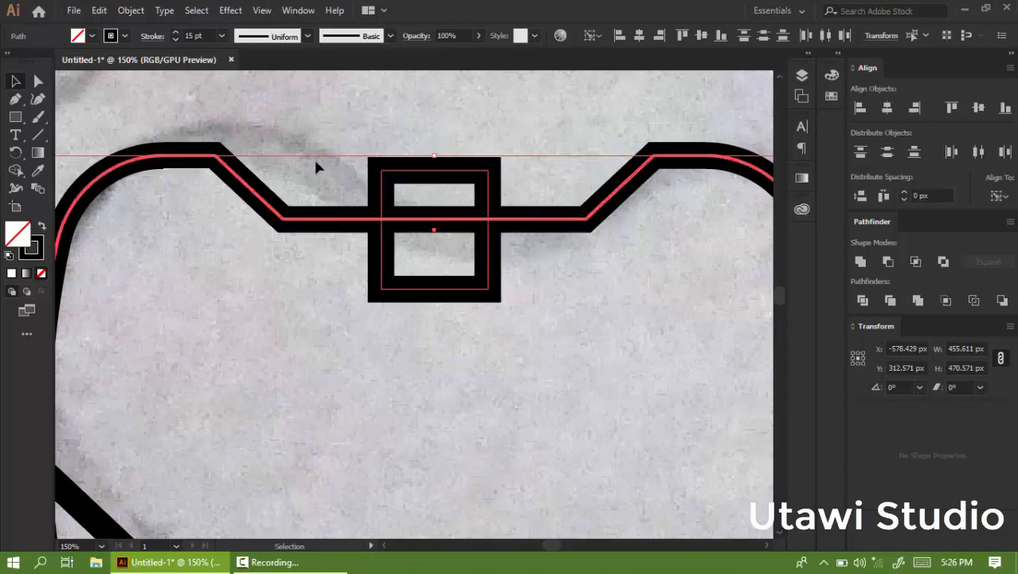
Move the notch's two bottom corner points inward onto the rectangle's left and right edges.
{"action": "left_click", "coordinate": [64, 97]}
{"action": "left_click", "coordinate": [39, 81]}
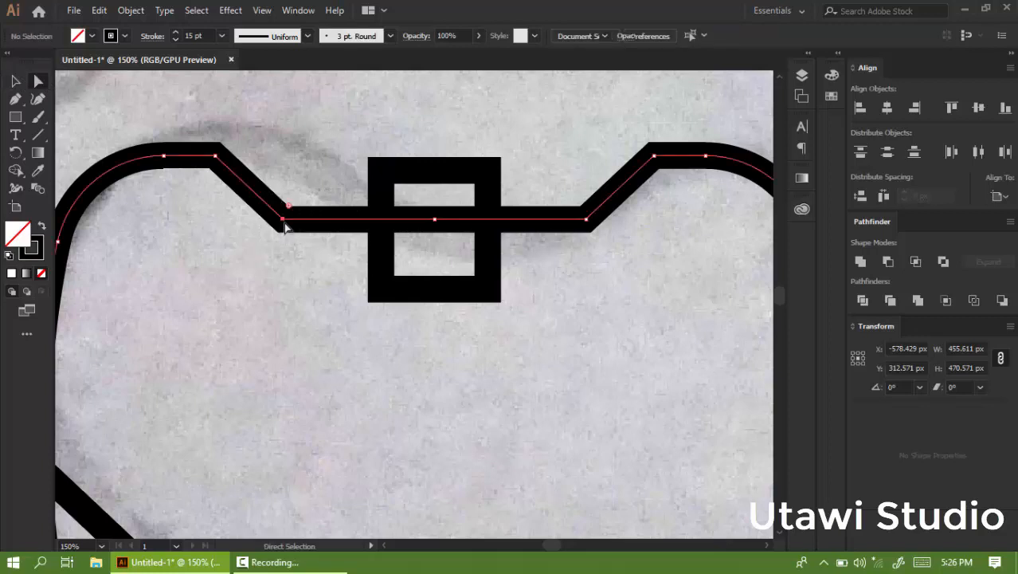
{"action": "left_click_drag", "start_coordinate": [284, 222], "coordinate": [385, 225]}
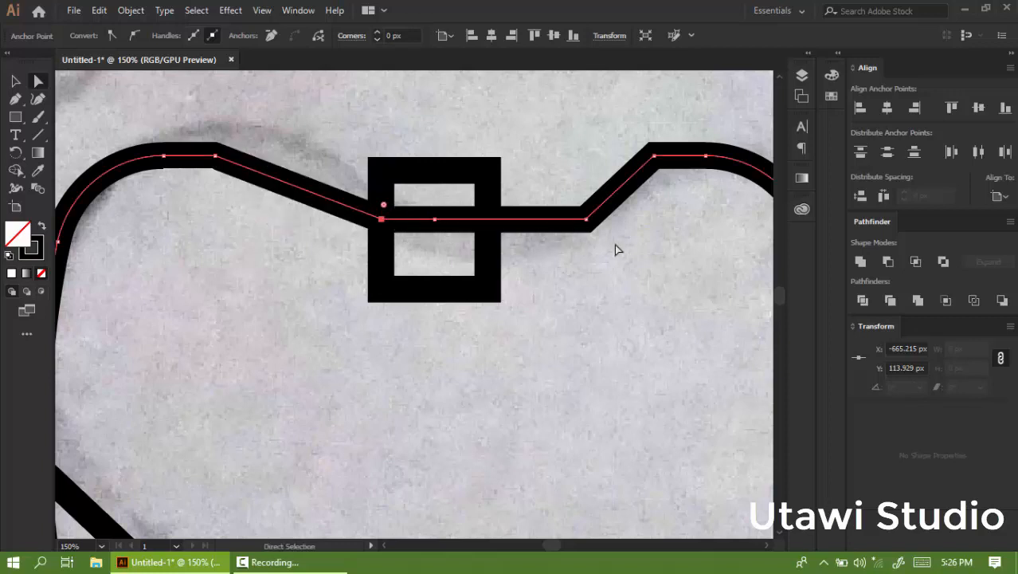
{"action": "left_click_drag", "start_coordinate": [588, 224], "coordinate": [489, 224]}
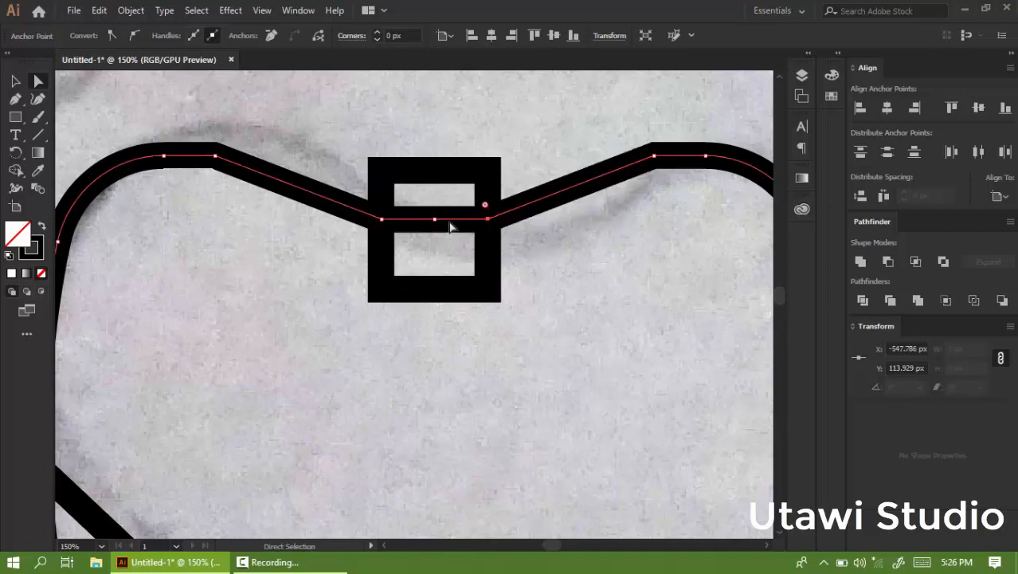
Delete the middle anchor point from the notch's bottom segment.
{"action": "key", "text": "minus"}
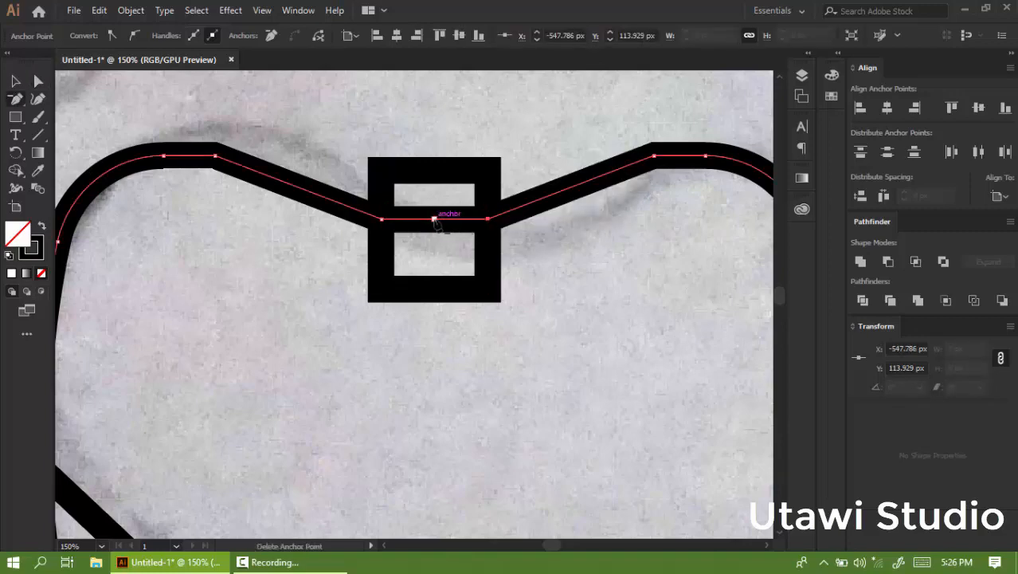
{"action": "left_click", "coordinate": [434, 219]}
{"action": "left_click", "coordinate": [38, 81]}
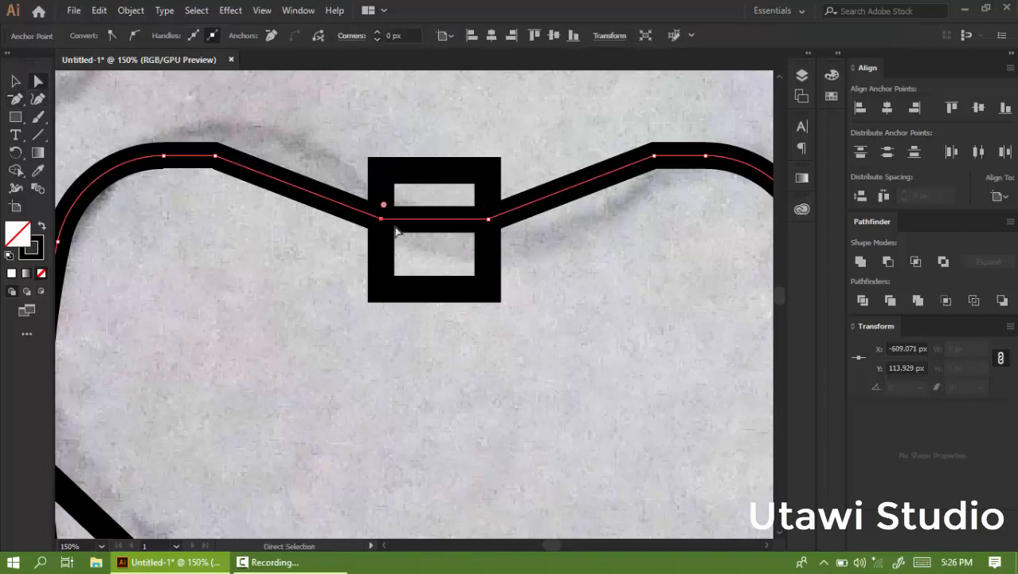
Move the notch's bottom segment down about 31 px toward the rectangle's lower part.
{"action": "left_click_drag", "start_coordinate": [485, 221], "coordinate": [485, 221]}
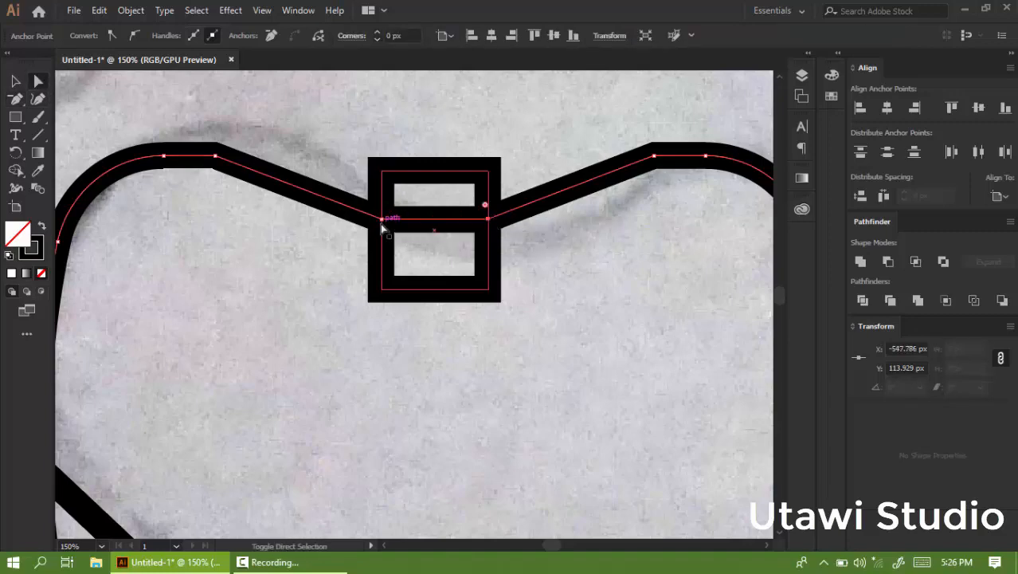
{"action": "left_click_drag", "start_coordinate": [381, 229], "coordinate": [385, 279]}
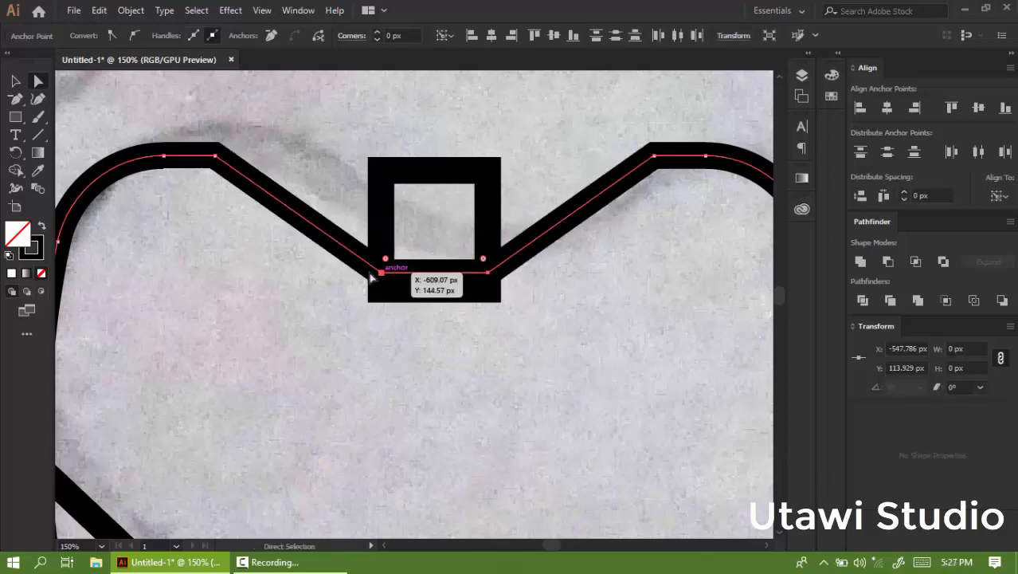
Nudge the notch's upper-left corner point about 20 px to the right.
{"action": "left_click_drag", "start_coordinate": [259, 139], "coordinate": [196, 176]}
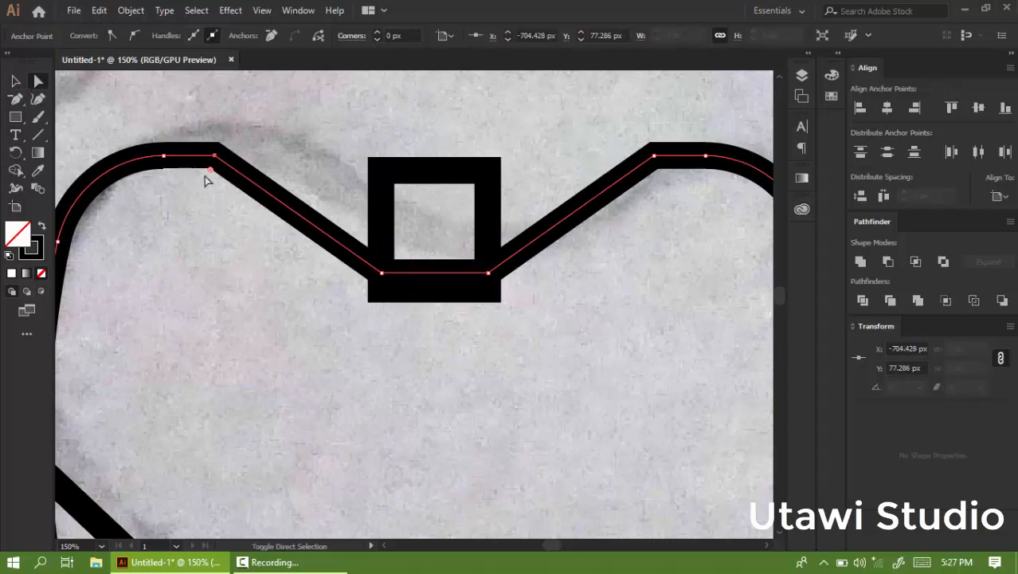
{"action": "key", "text": "shift+Right"}
{"action": "key", "text": "shift+Right"}
{"action": "key", "text": "shift+Right"}
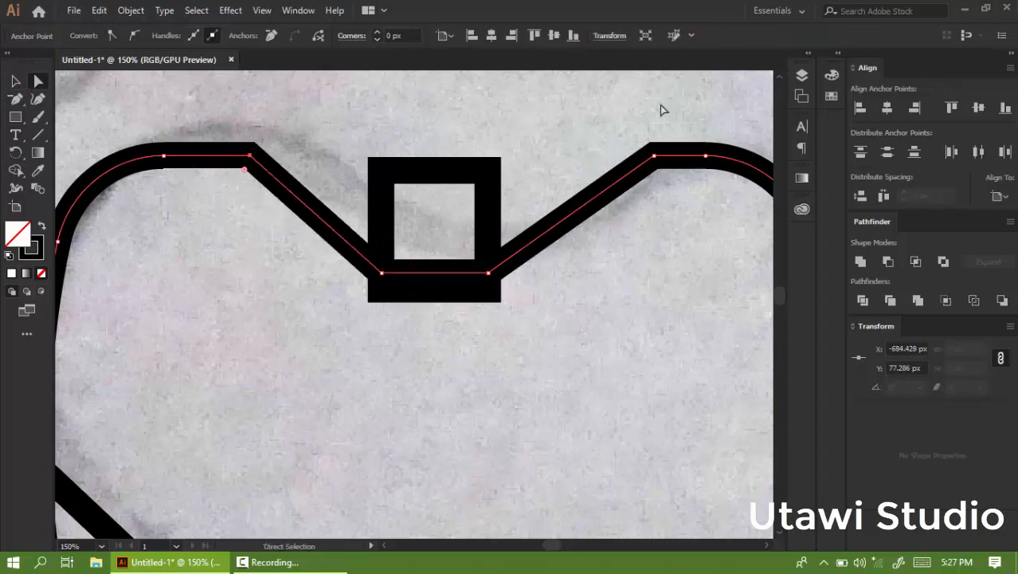
Nudge the notch's upper-right corner point to the left by the same amount.
{"action": "left_click_drag", "start_coordinate": [625, 181], "coordinate": [625, 181]}
{"action": "key", "text": "shift+Left"}
{"action": "key", "text": "shift+Left"}
{"action": "key", "text": "shift+Left"}
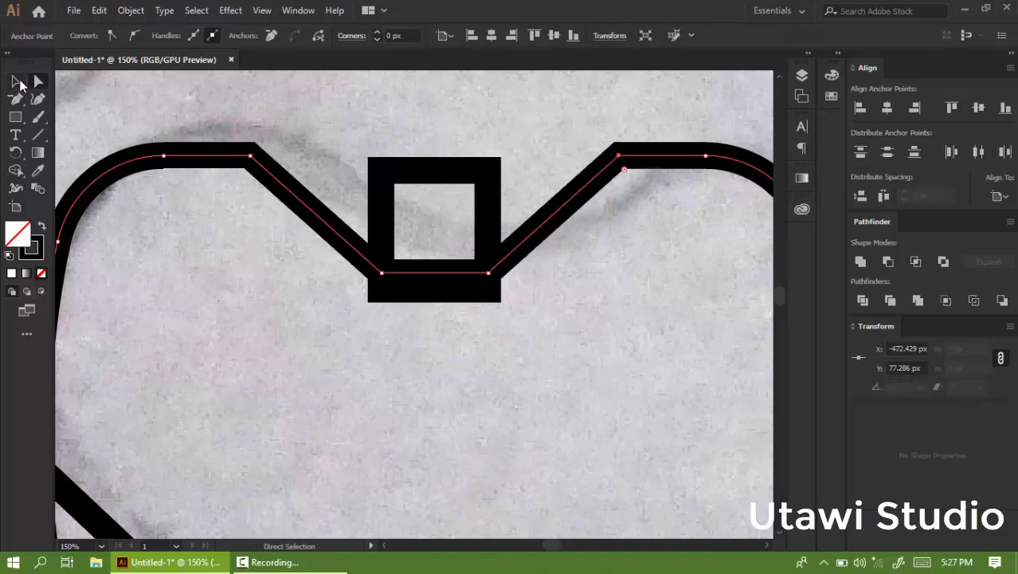
Select the helper rectangle and delete it.
{"action": "left_click", "coordinate": [20, 85]}
{"action": "scroll", "coordinate": [350, 175], "scroll_direction": "down", "scroll_amount": 3}
{"action": "scroll", "coordinate": [370, 178], "scroll_direction": "up", "scroll_amount": 2}
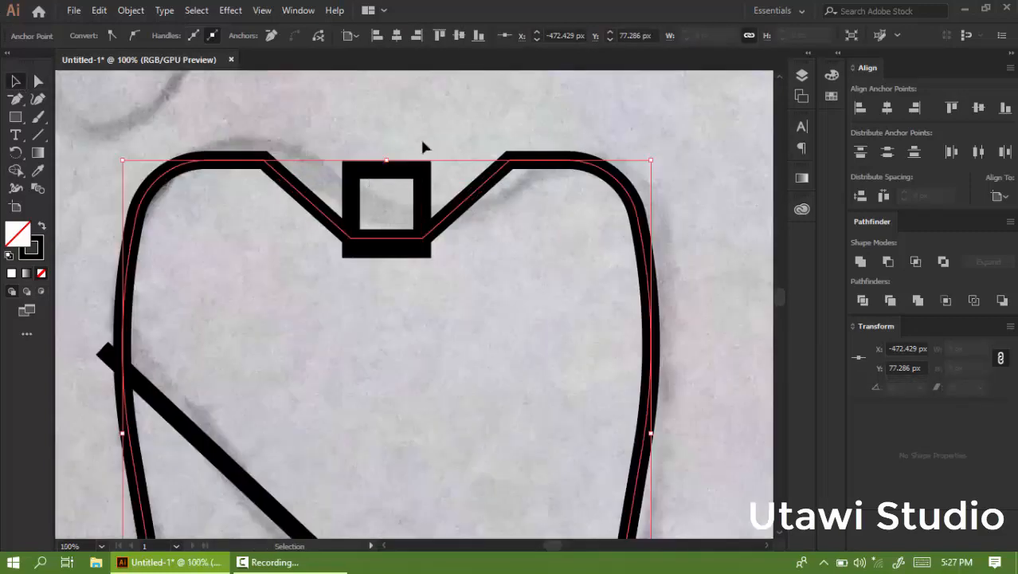
{"action": "left_click", "coordinate": [394, 188]}
{"action": "key", "text": "Delete"}
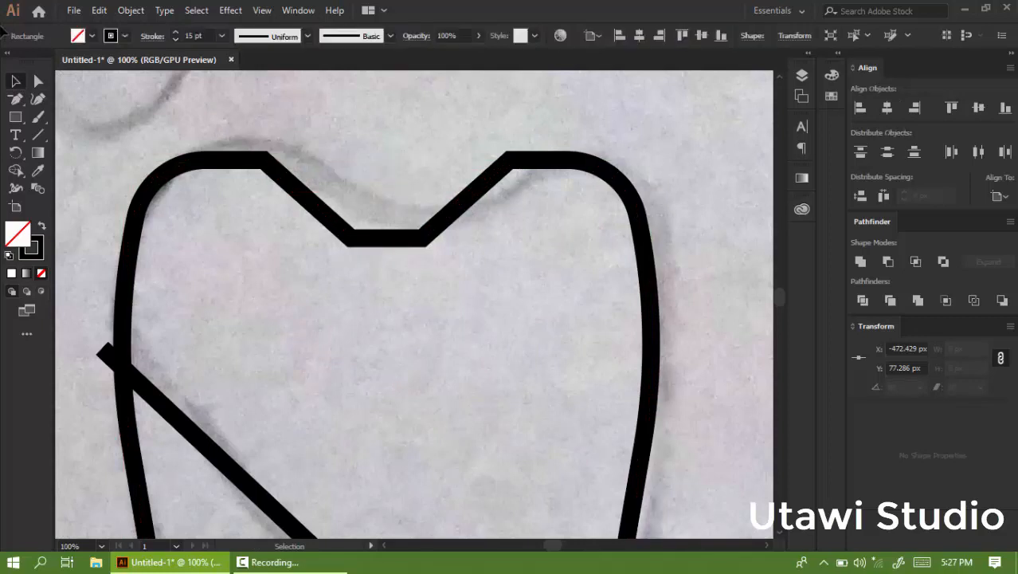
{"action": "left_click", "coordinate": [38, 80]}
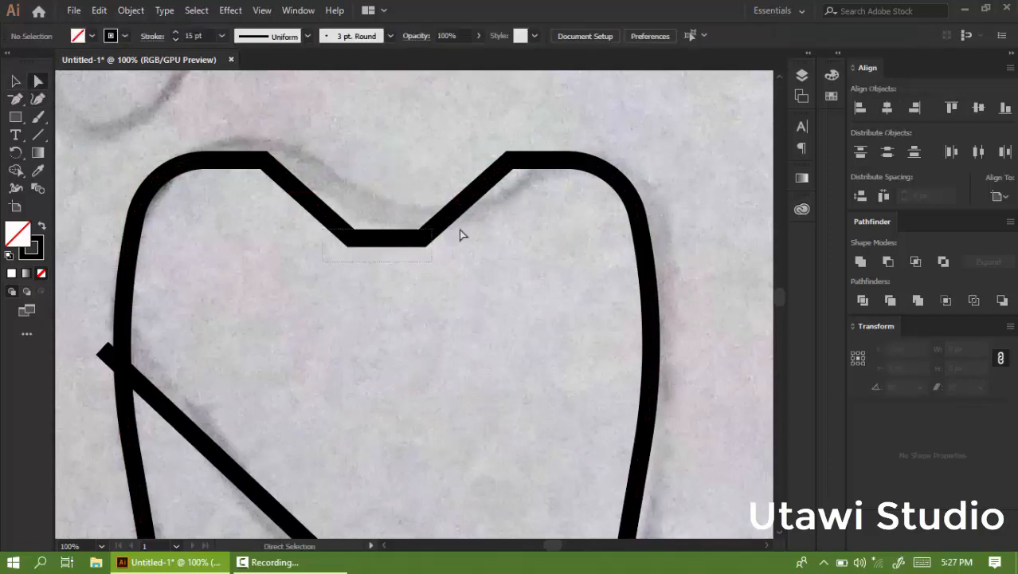
Nudge the notch's bottom segment back up by about 20 px.
{"action": "left_click_drag", "start_coordinate": [480, 234], "coordinate": [480, 234]}
{"action": "key", "text": "shift+Up"}
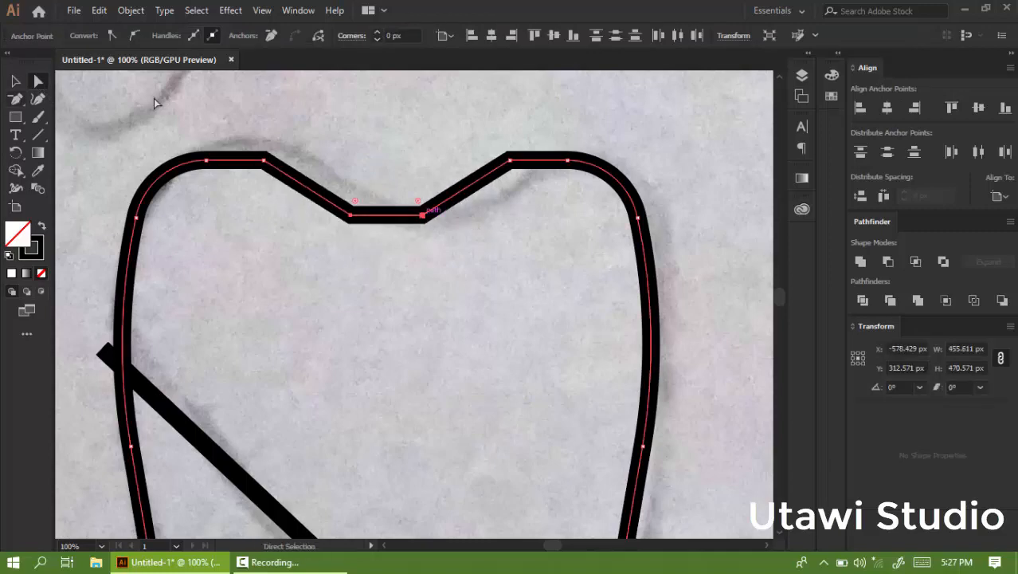
Select the notch's anchor points and round their corners to about 106 px.
{"action": "left_click_drag", "start_coordinate": [237, 121], "coordinate": [478, 234]}
{"action": "left_click_drag", "start_coordinate": [535, 258], "coordinate": [533, 255]}
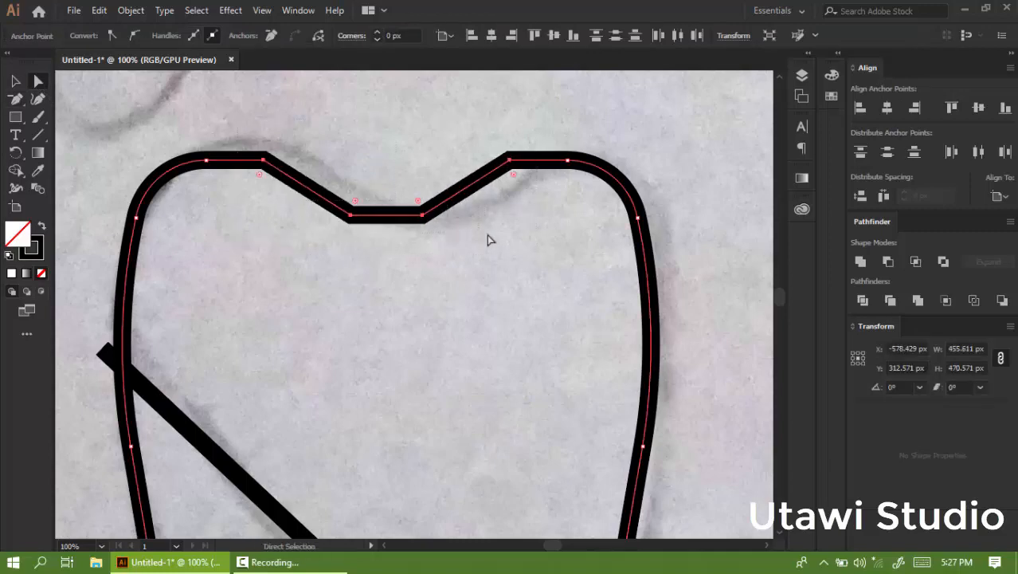
{"action": "left_click_drag", "start_coordinate": [518, 182], "coordinate": [621, 353]}
{"action": "left_click", "coordinate": [16, 80]}
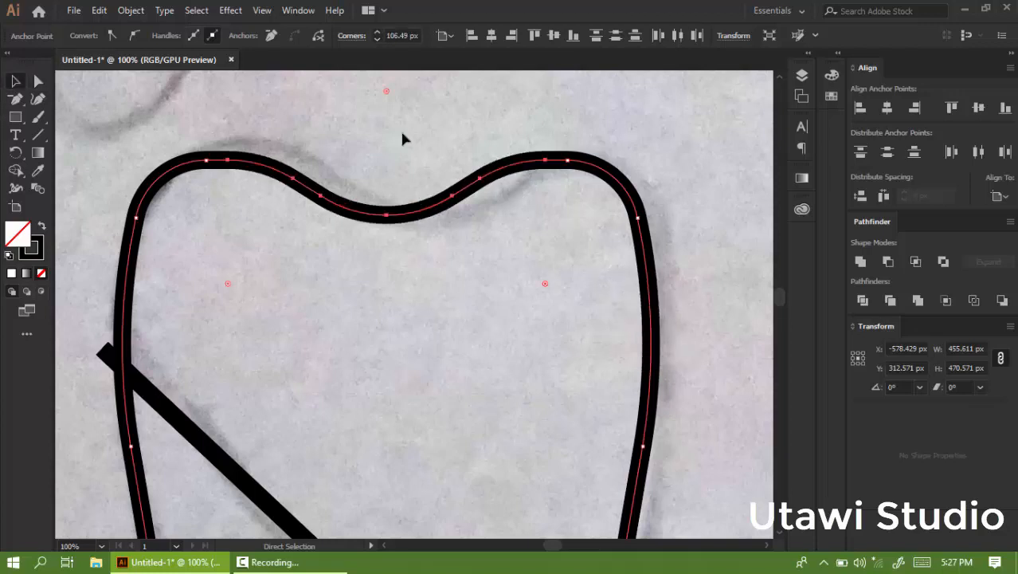
{"action": "left_click", "coordinate": [403, 135]}
Cut the outline on the notch's left slope and pull the freed end down into a diagonal line across the tooth.
{"action": "scroll", "coordinate": [407, 153], "scroll_direction": "down", "scroll_amount": 2}
{"action": "scroll", "coordinate": [439, 135], "scroll_direction": "down", "scroll_amount": 2}
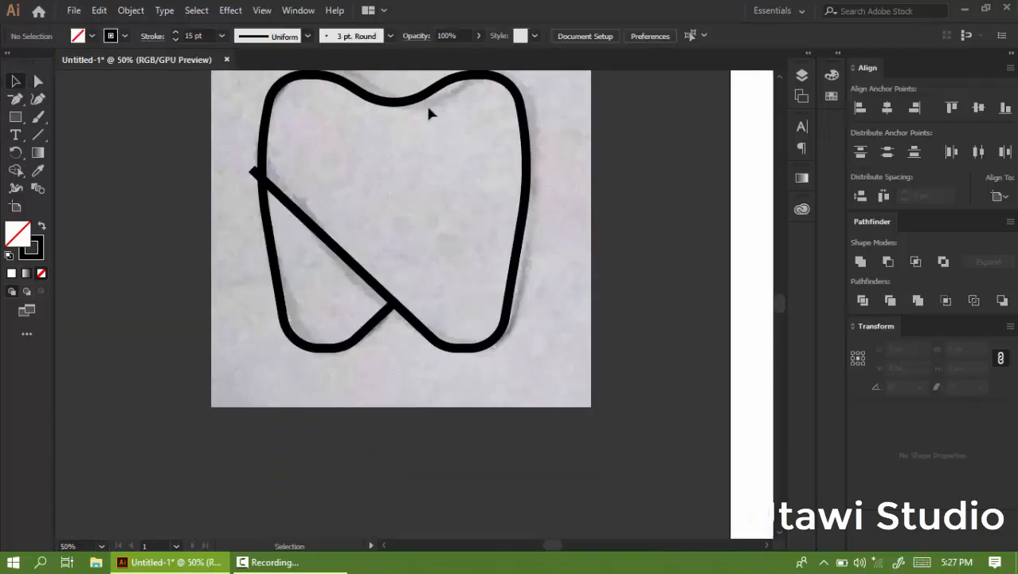
{"action": "scroll", "coordinate": [408, 120], "scroll_direction": "up", "scroll_amount": 1}
{"action": "scroll", "coordinate": [404, 119], "scroll_direction": "up", "scroll_amount": 2}
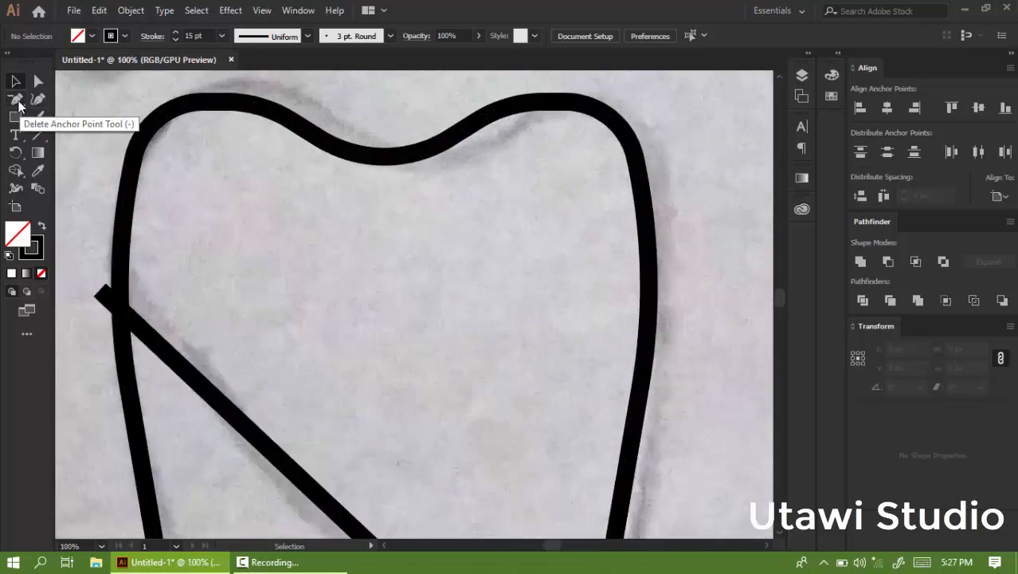
{"action": "left_click", "coordinate": [20, 106]}
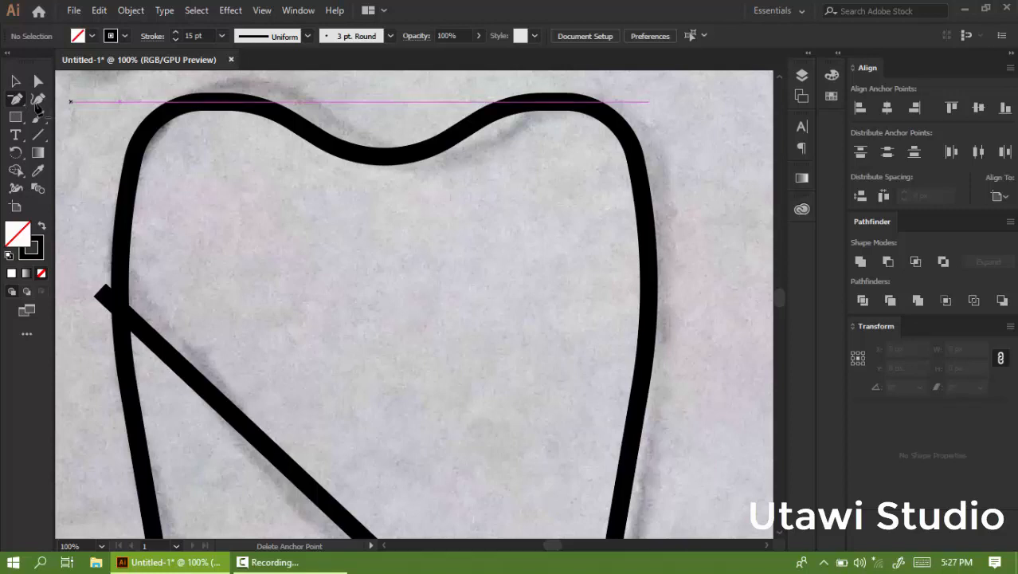
{"action": "left_click_drag", "start_coordinate": [23, 106], "coordinate": [51, 100]}
{"action": "scroll", "coordinate": [311, 118], "scroll_direction": "up", "scroll_amount": 1}
{"action": "scroll", "coordinate": [311, 118], "scroll_direction": "up", "scroll_amount": 1}
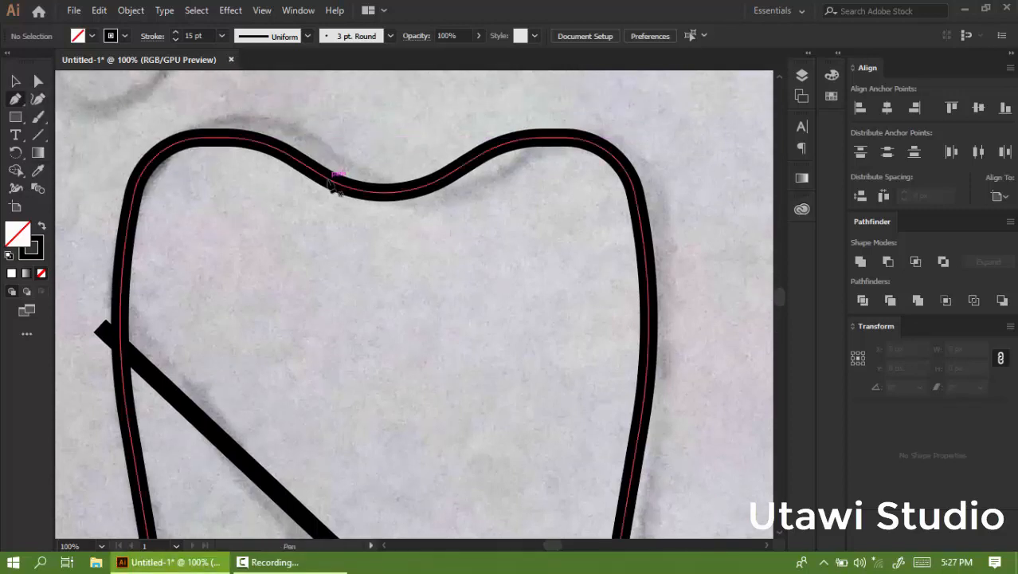
{"action": "scroll", "coordinate": [330, 182], "scroll_direction": "up", "scroll_amount": 2}
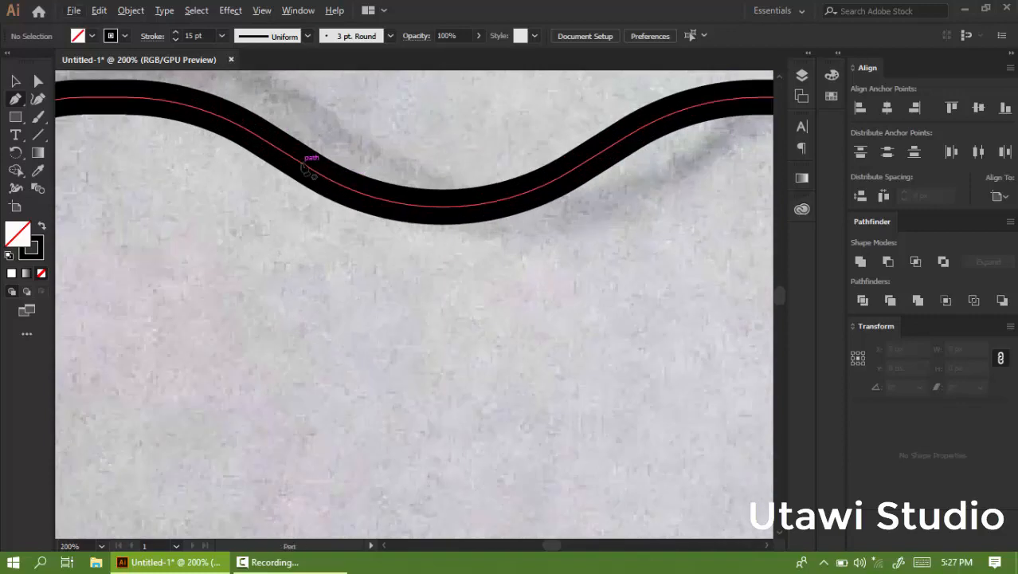
{"action": "left_click_drag", "start_coordinate": [311, 169], "coordinate": [284, 158]}
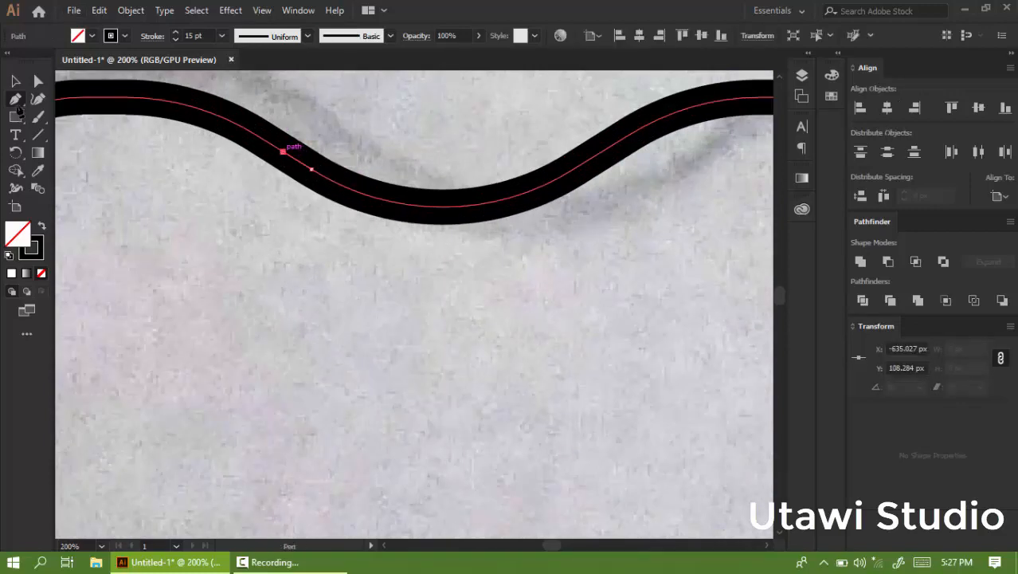
{"action": "left_click", "coordinate": [39, 83]}
{"action": "scroll", "coordinate": [301, 164], "scroll_direction": "down", "scroll_amount": 3}
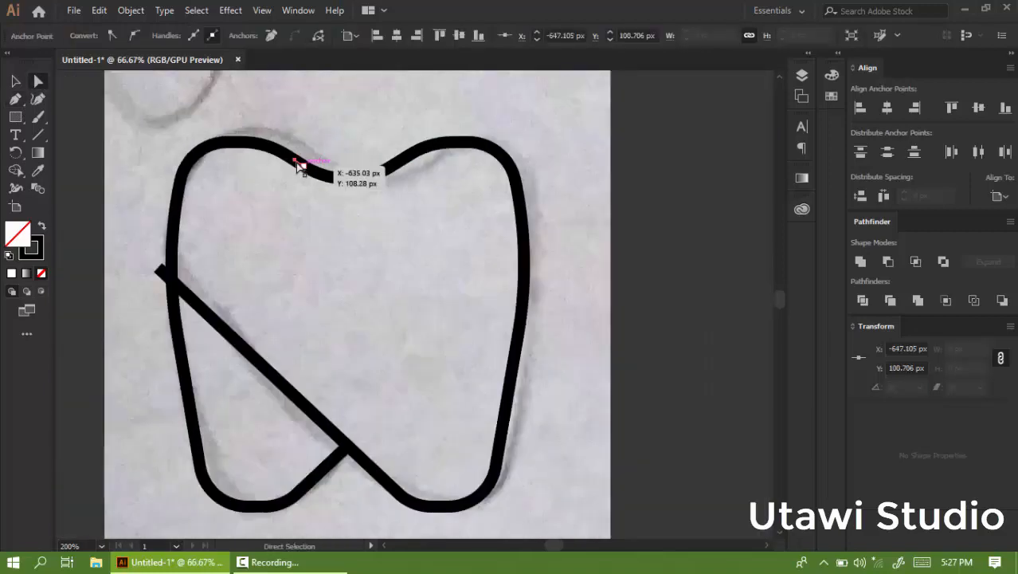
{"action": "left_click_drag", "start_coordinate": [300, 164], "coordinate": [460, 263]}
Extend the upper diagonal line with a short segment out past the tooth's right edge.
{"action": "key", "text": "p"}
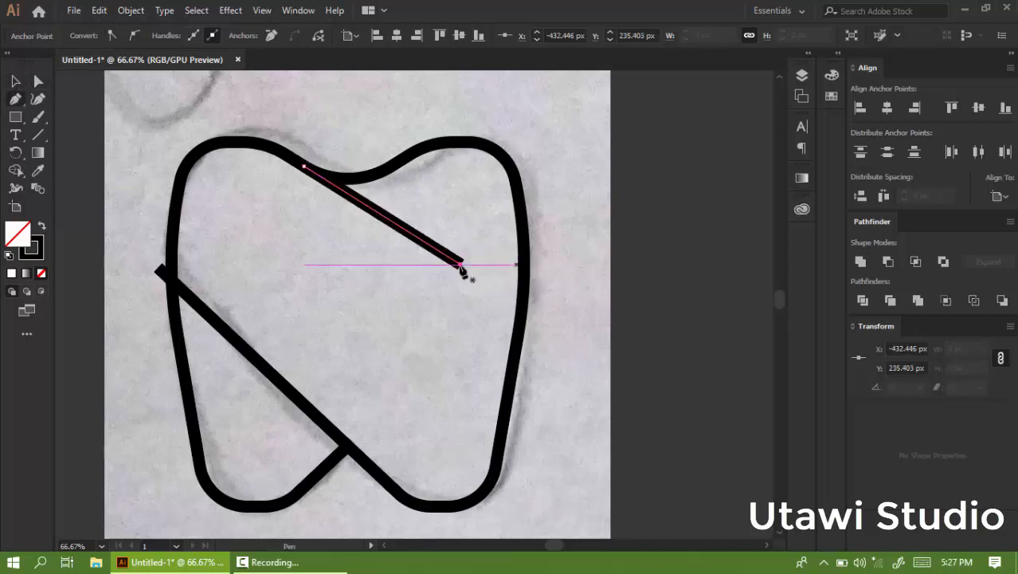
{"action": "left_click", "coordinate": [542, 251]}
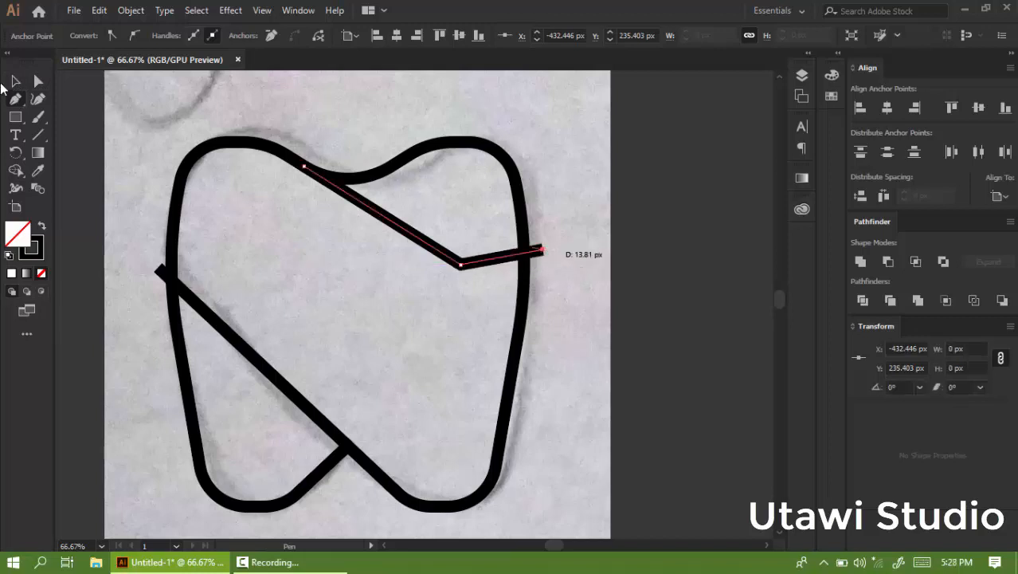
{"action": "key", "text": "a"}
Shorten the lower diagonal line's upper end and extend it with a short segment past the tooth's left edge.
{"action": "scroll", "coordinate": [245, 244], "scroll_direction": "down", "scroll_amount": 2}
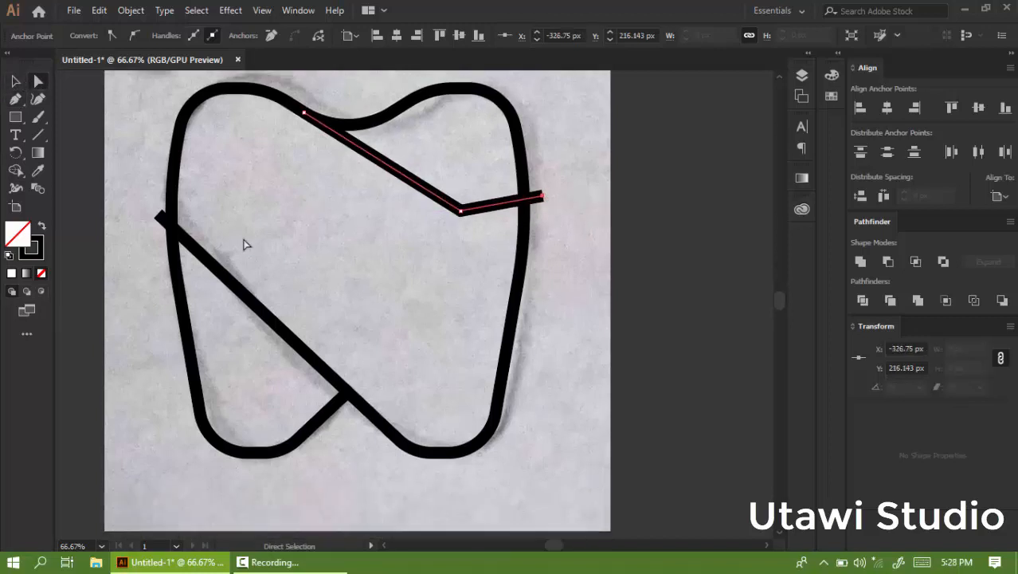
{"action": "left_click", "coordinate": [199, 253]}
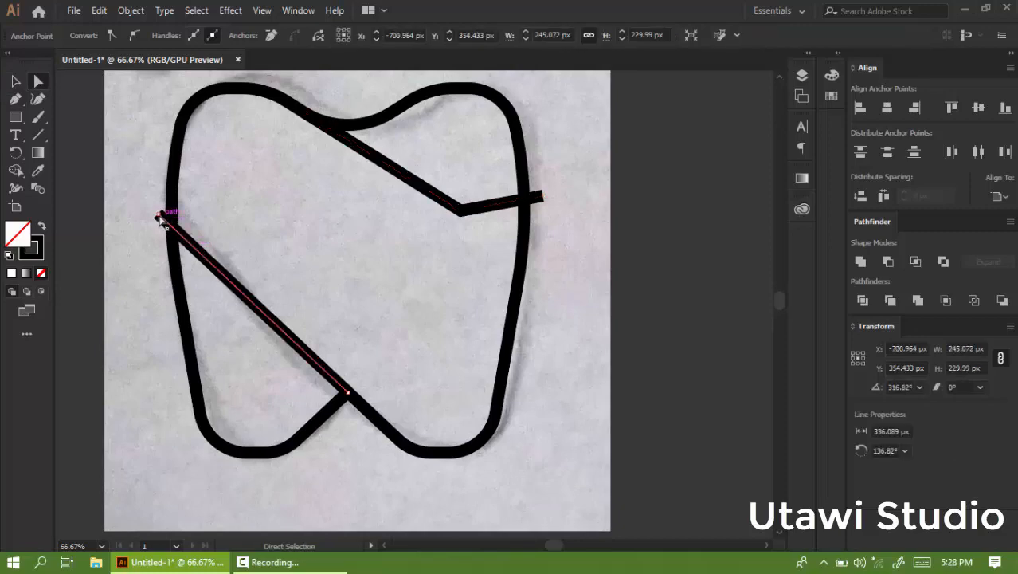
{"action": "left_click_drag", "start_coordinate": [162, 216], "coordinate": [230, 283]}
{"action": "key", "text": "p"}
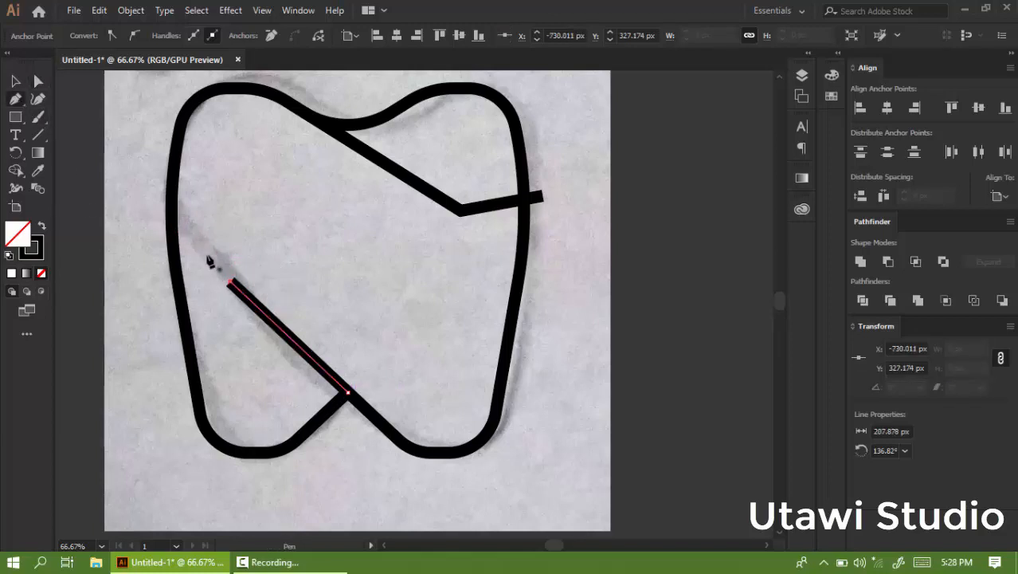
{"action": "left_click", "coordinate": [230, 283]}
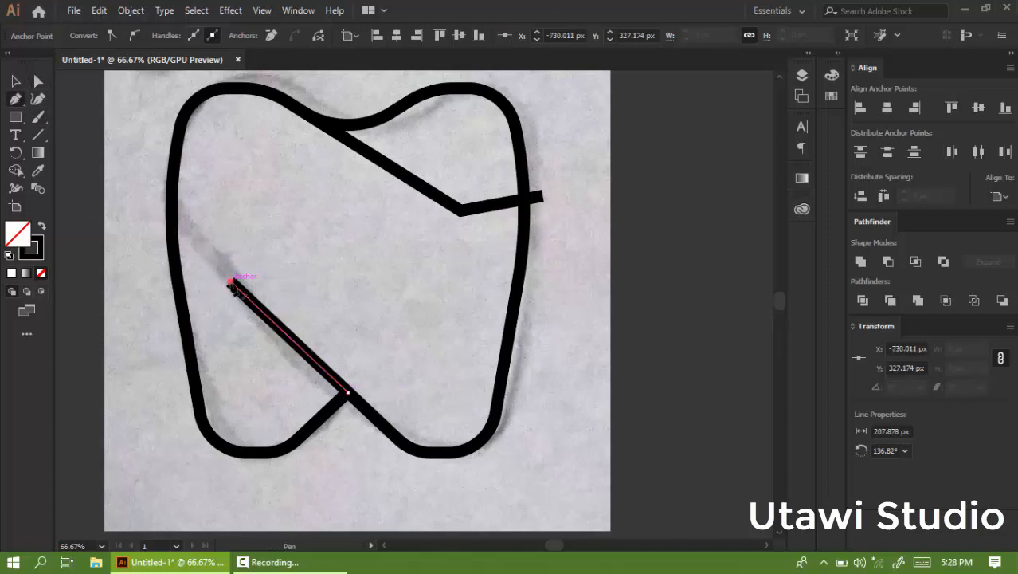
{"action": "left_click", "coordinate": [160, 297]}
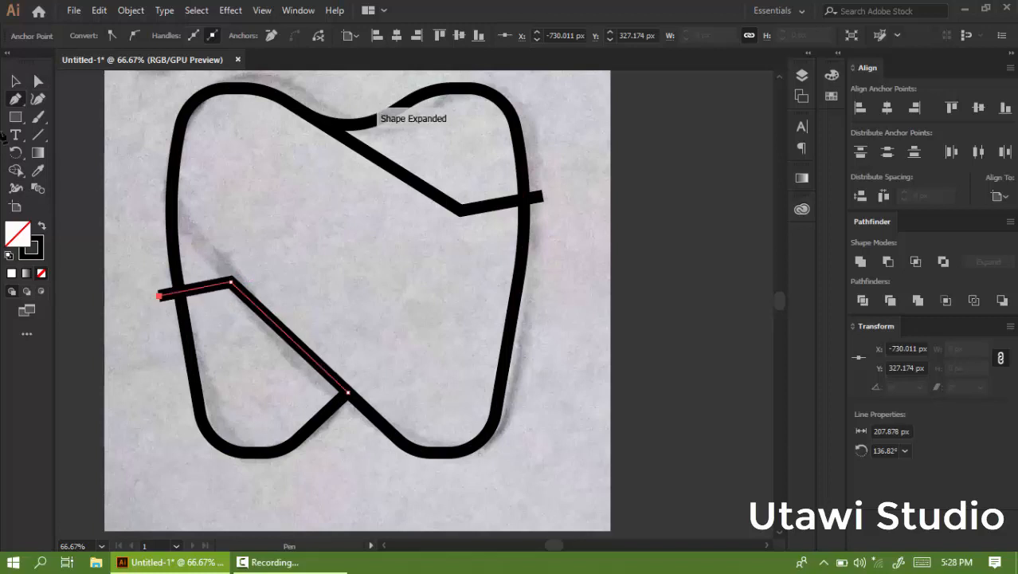
{"action": "key", "text": "v"}
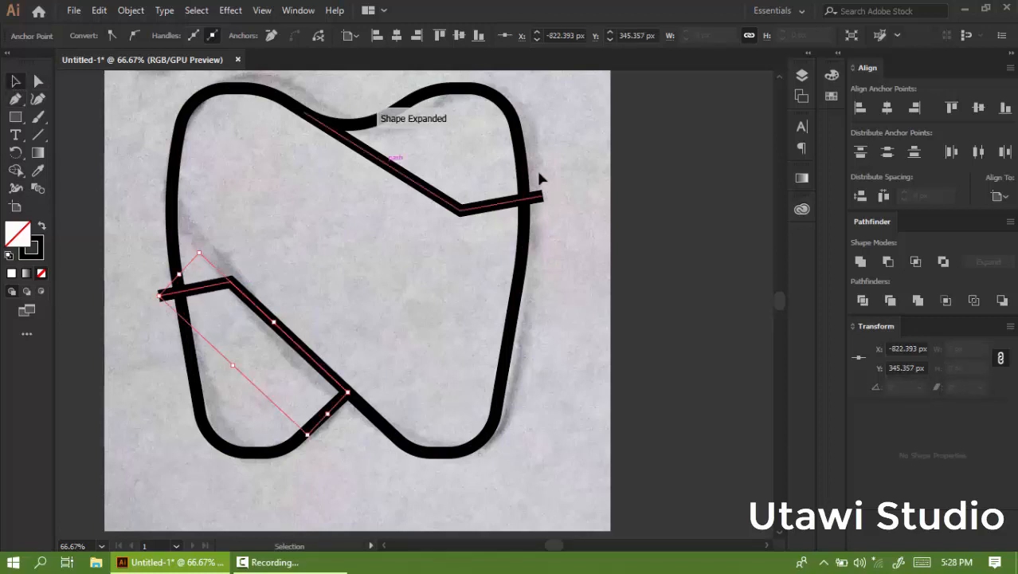
Round the bends of both diagonal lines with 183.53 px corners.
{"action": "left_click", "coordinate": [38, 83]}
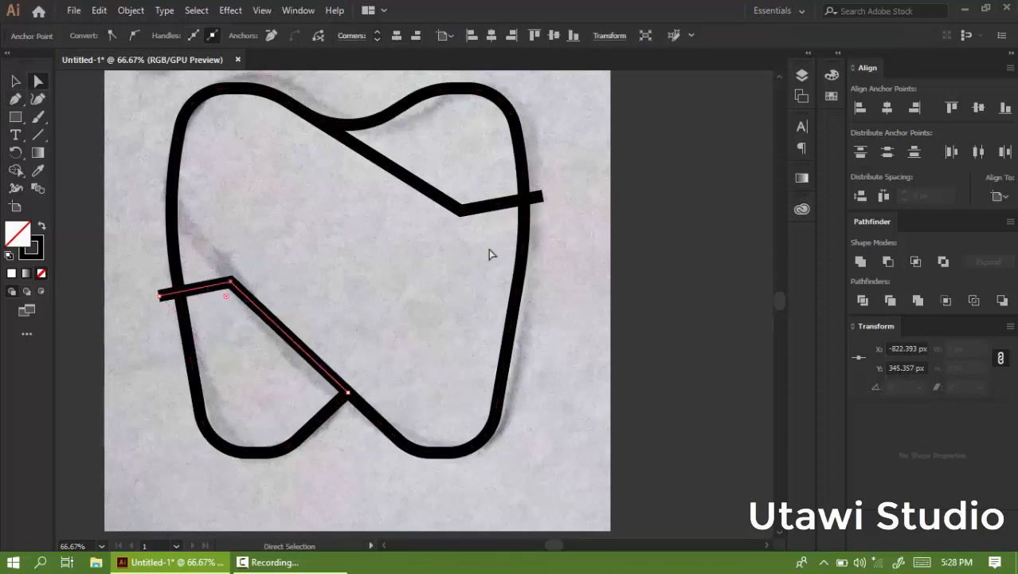
{"action": "left_click", "coordinate": [465, 209], "text": "shift"}
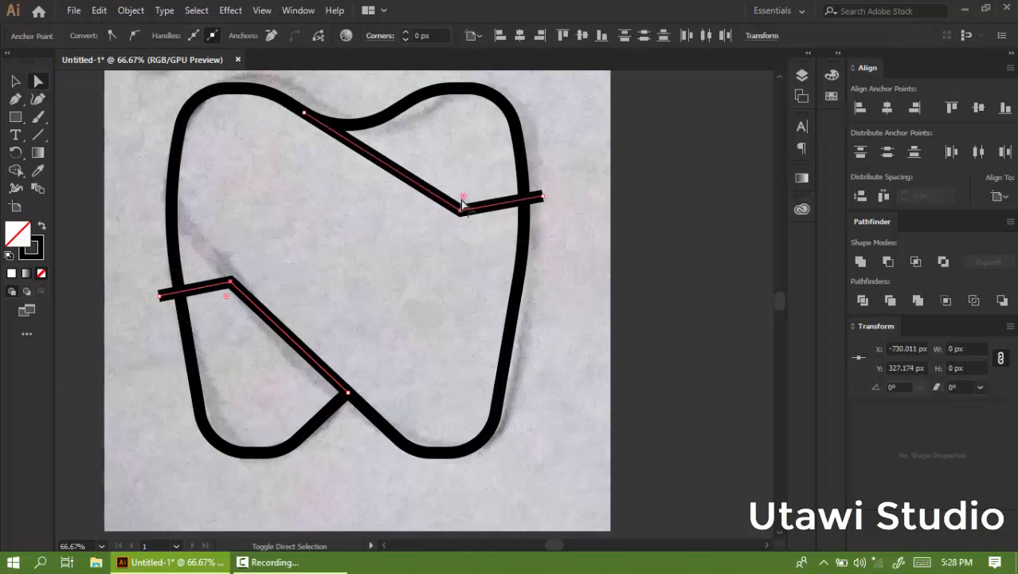
{"action": "left_click_drag", "start_coordinate": [462, 196], "coordinate": [630, 86]}
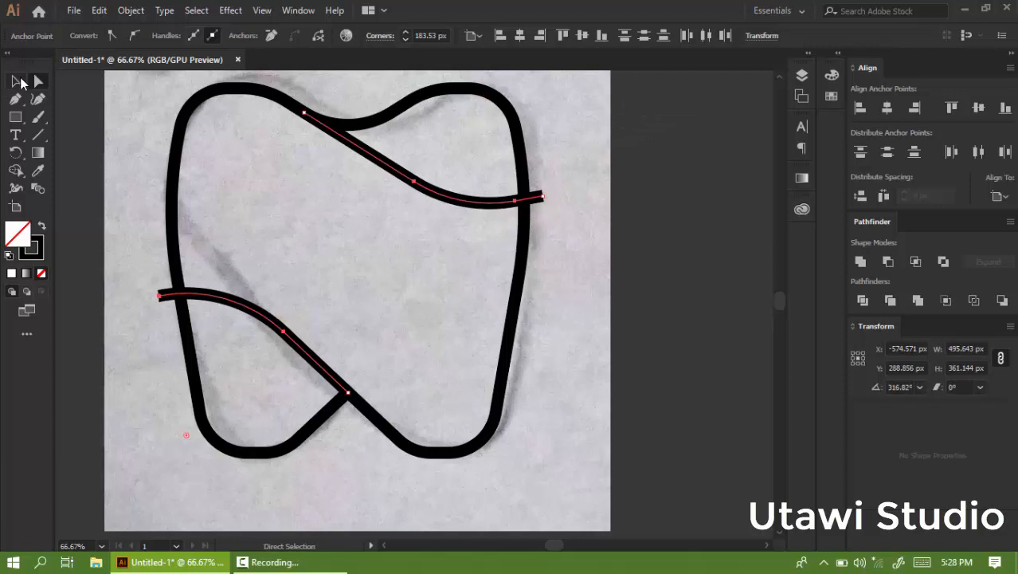
Select all the paths and apply Shape Builder to the upper and lower-left regions of the tooth.
{"action": "left_click", "coordinate": [19, 81]}
{"action": "left_click", "coordinate": [561, 194]}
{"action": "scroll", "coordinate": [553, 163], "scroll_direction": "up", "scroll_amount": 2}
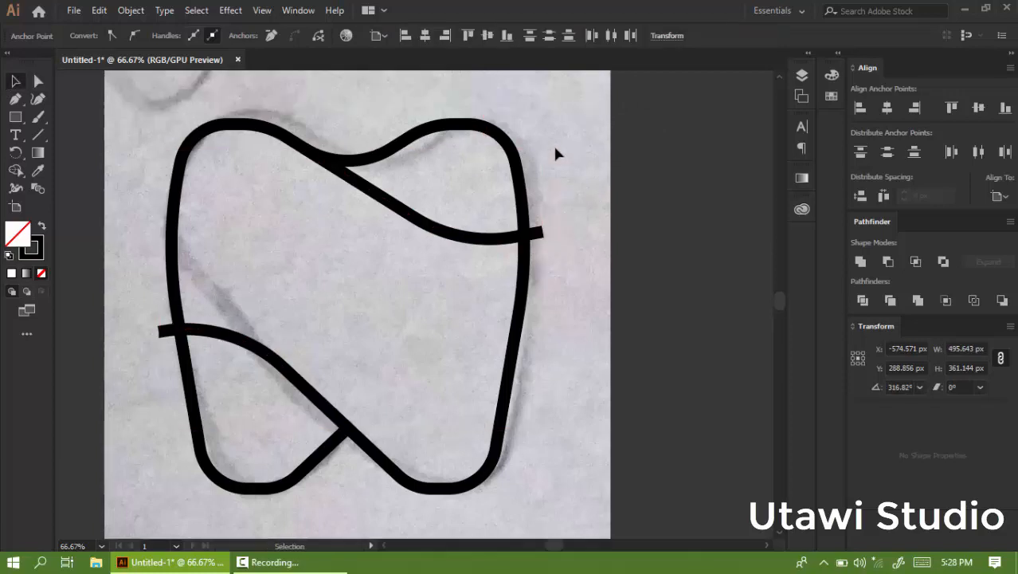
{"action": "left_click", "coordinate": [555, 155]}
{"action": "left_click", "coordinate": [191, 403]}
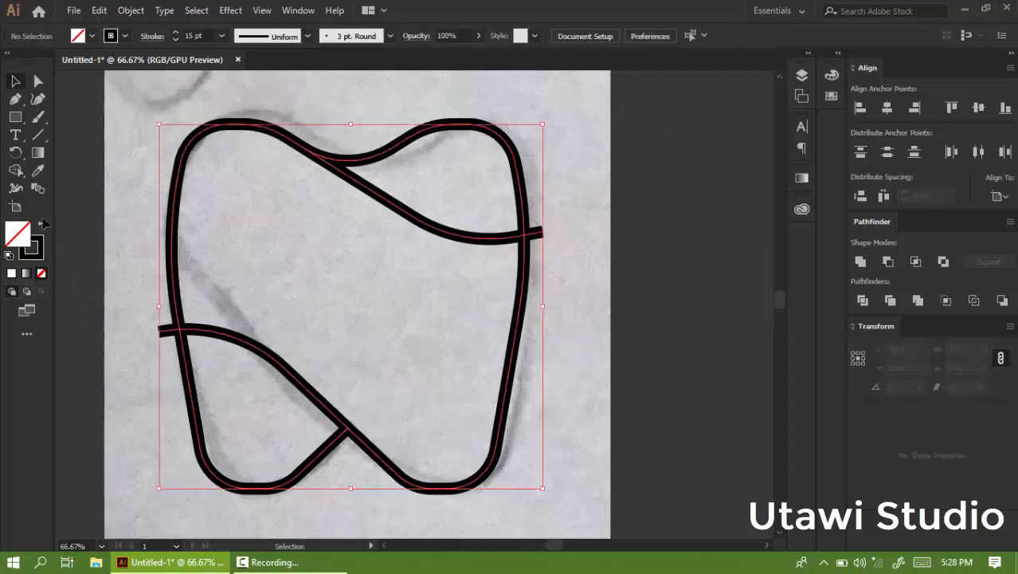
{"action": "left_click", "coordinate": [16, 170]}
{"action": "left_click", "coordinate": [446, 197]}
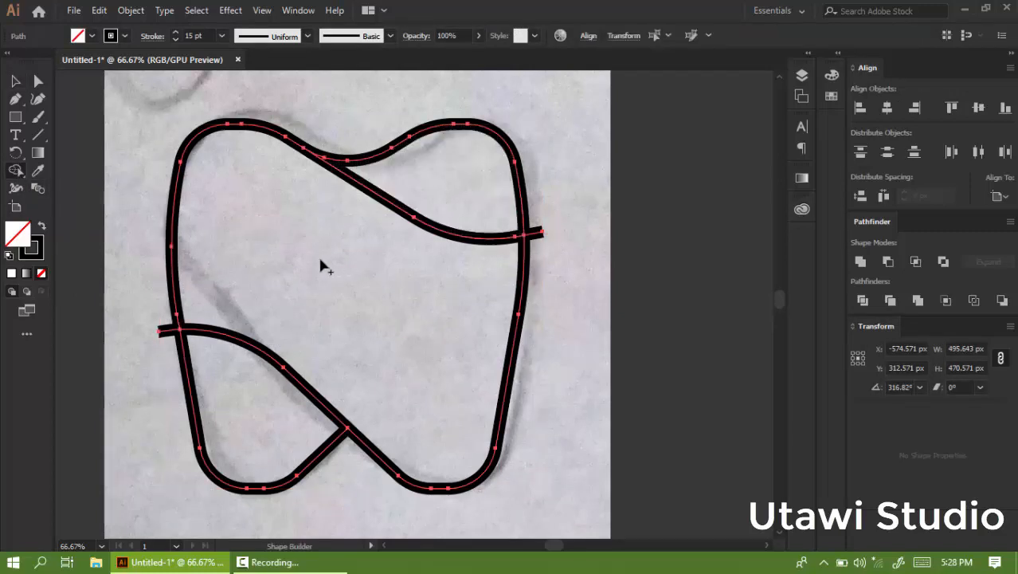
{"action": "left_click", "coordinate": [241, 416]}
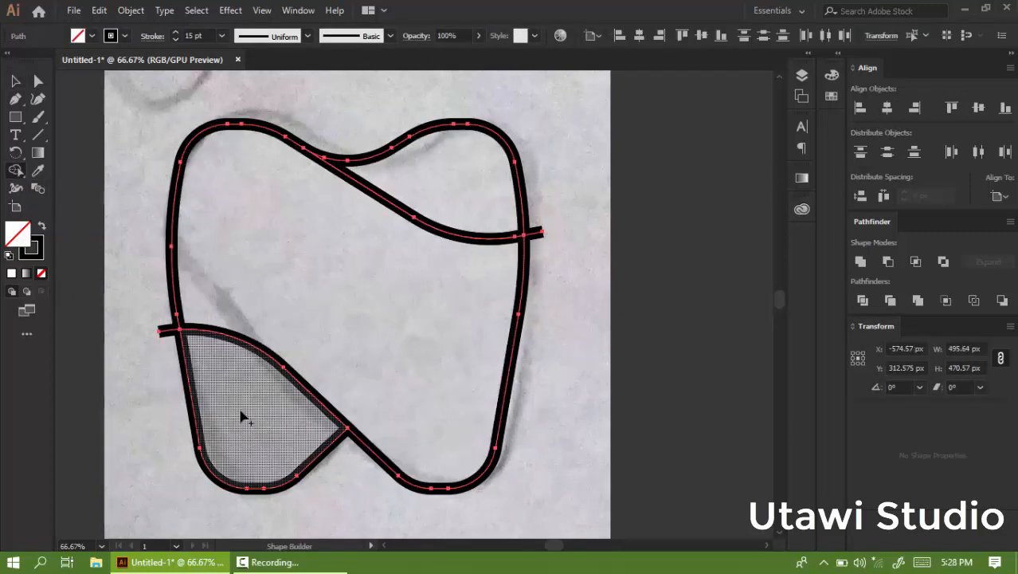
Delete the two line stubs sticking out past the tooth's left and right edges.
{"action": "left_click", "coordinate": [15, 81]}
{"action": "left_click", "coordinate": [360, 247]}
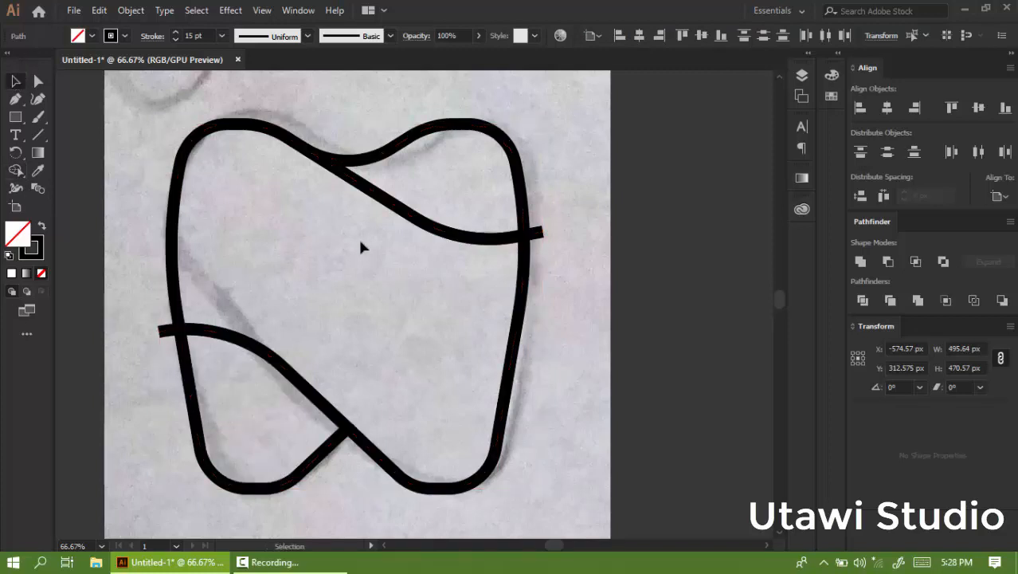
{"action": "left_click", "coordinate": [535, 235]}
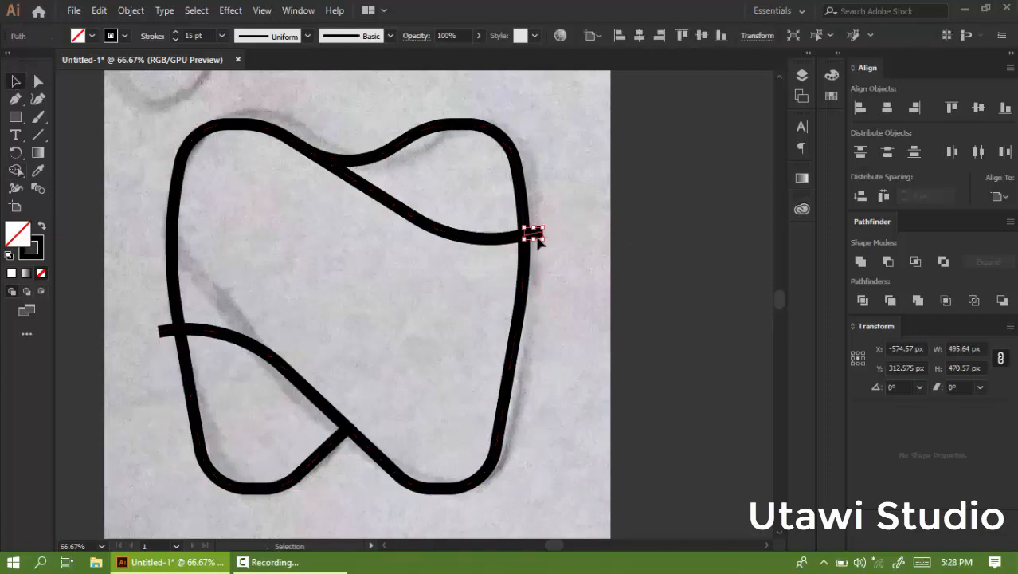
{"action": "key", "text": "Delete"}
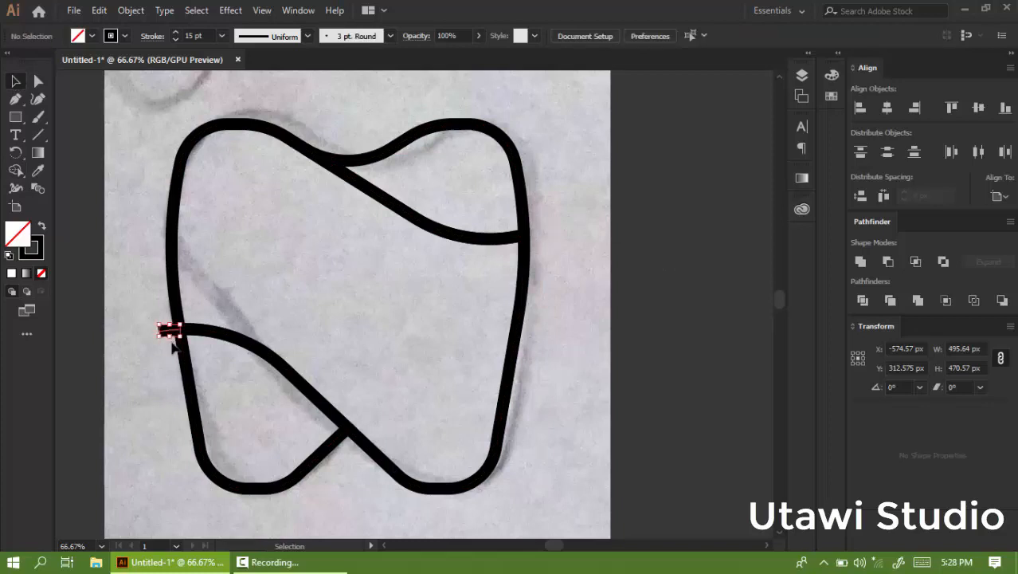
{"action": "left_click", "coordinate": [167, 331]}
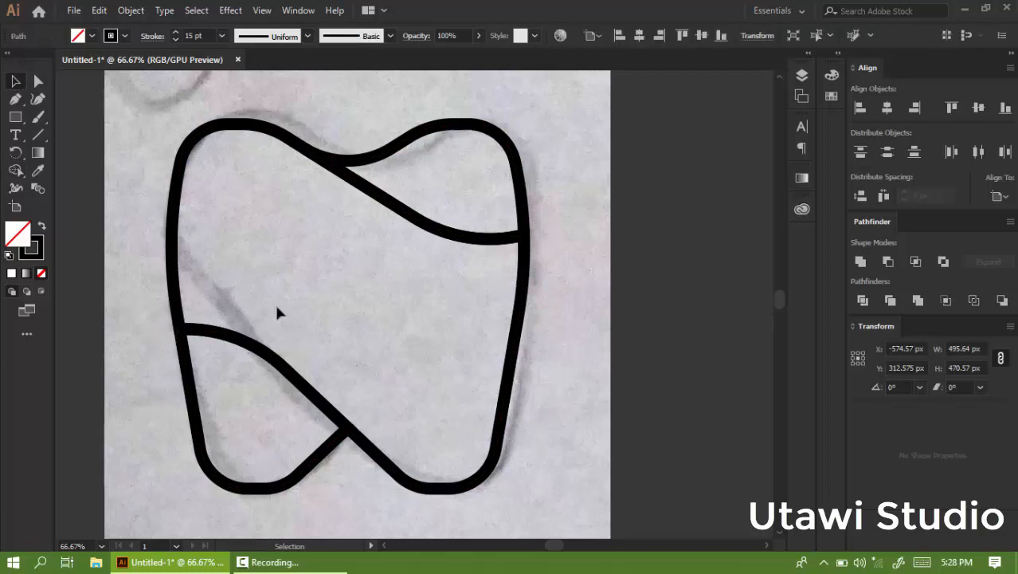
Delete Layer 1 holding the scanned sketch, leaving only the traced logo.
{"action": "scroll", "coordinate": [430, 255], "scroll_direction": "down", "scroll_amount": 1}
{"action": "left_click", "coordinate": [582, 211]}
{"action": "scroll", "coordinate": [534, 239], "scroll_direction": "down", "scroll_amount": 1}
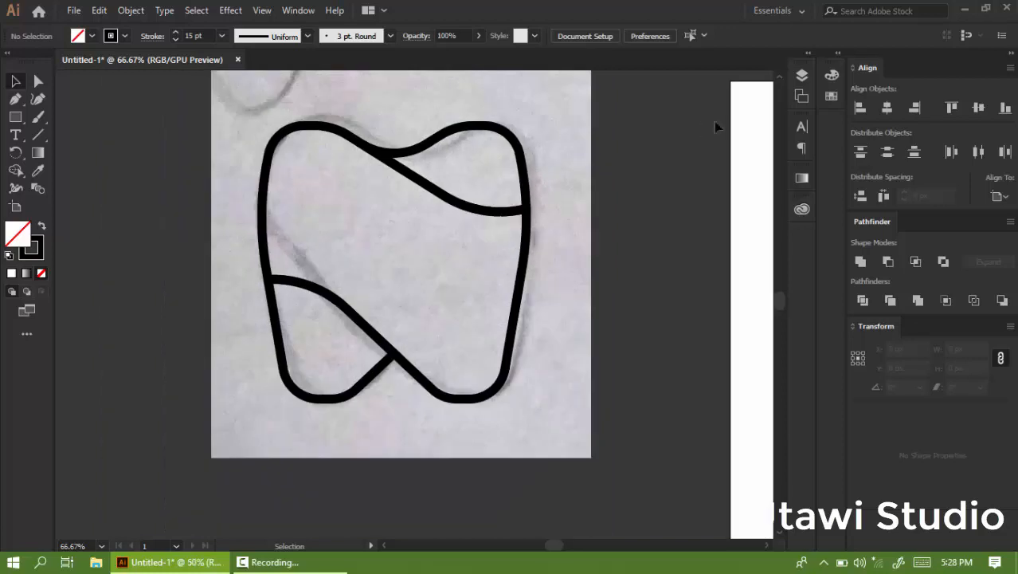
{"action": "left_click", "coordinate": [803, 96]}
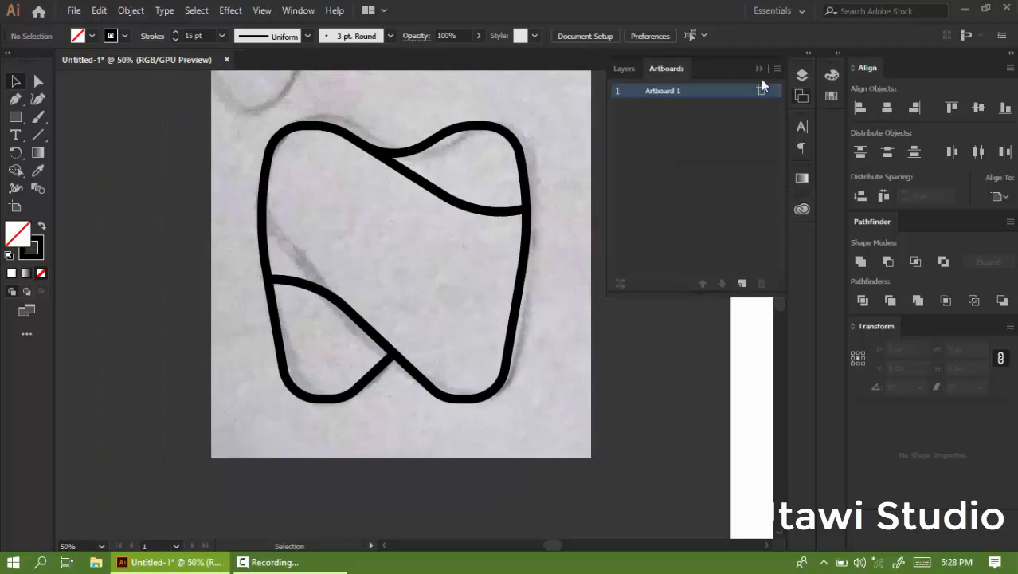
{"action": "left_click", "coordinate": [626, 71]}
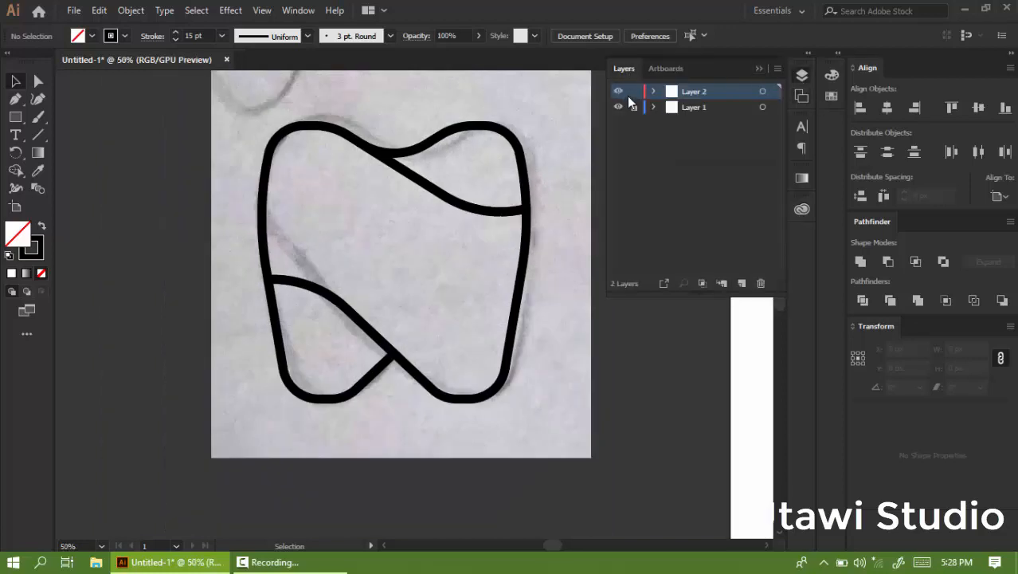
{"action": "left_click", "coordinate": [727, 110]}
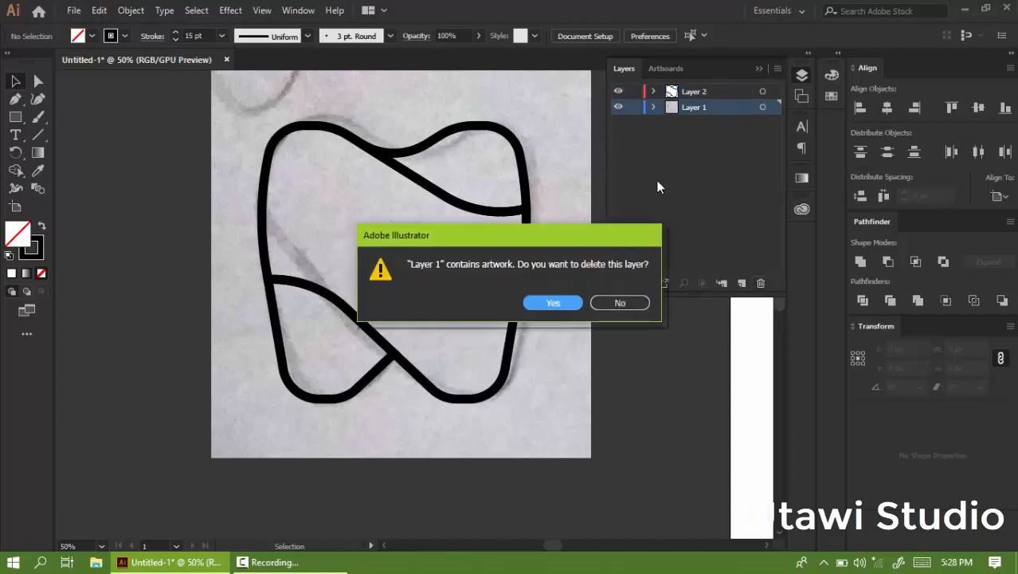
{"action": "left_click", "coordinate": [565, 304]}
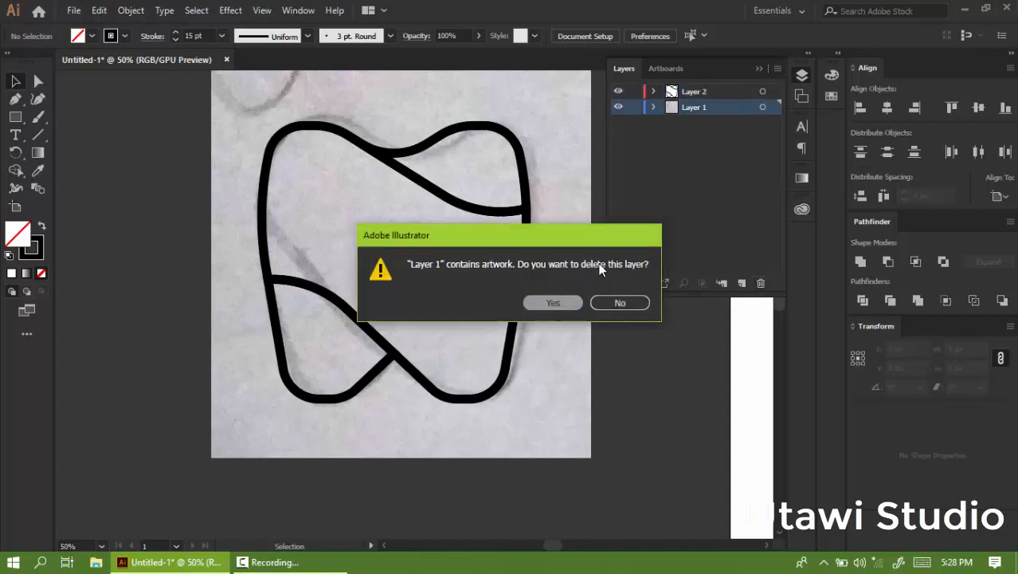
{"action": "left_click", "coordinate": [753, 72]}
{"action": "scroll", "coordinate": [215, 229], "scroll_direction": "down", "scroll_amount": 3}
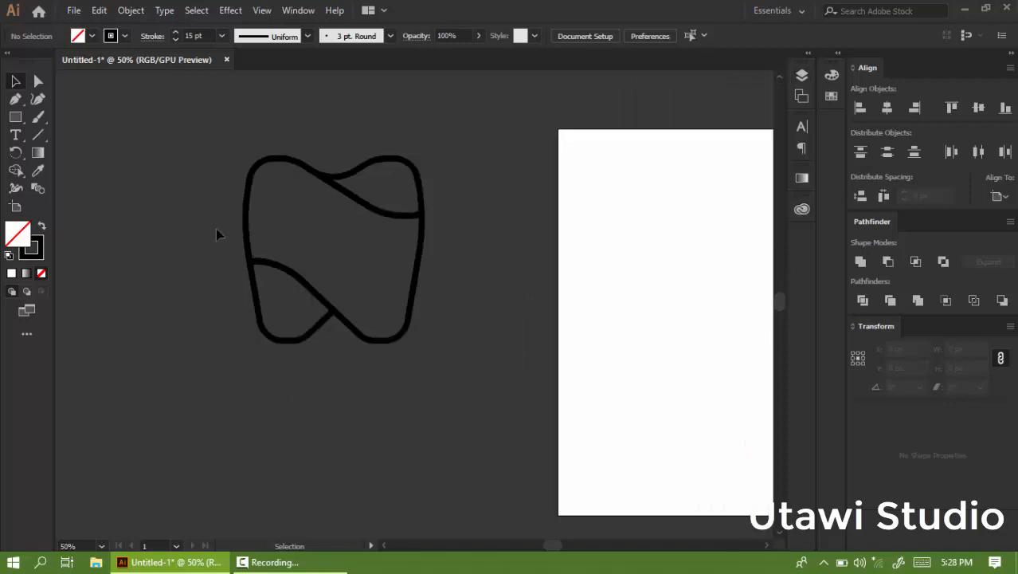
Group all the tooth paths and centre the group horizontally and vertically on the artboard.
{"action": "left_click_drag", "start_coordinate": [206, 279], "coordinate": [199, 285]}
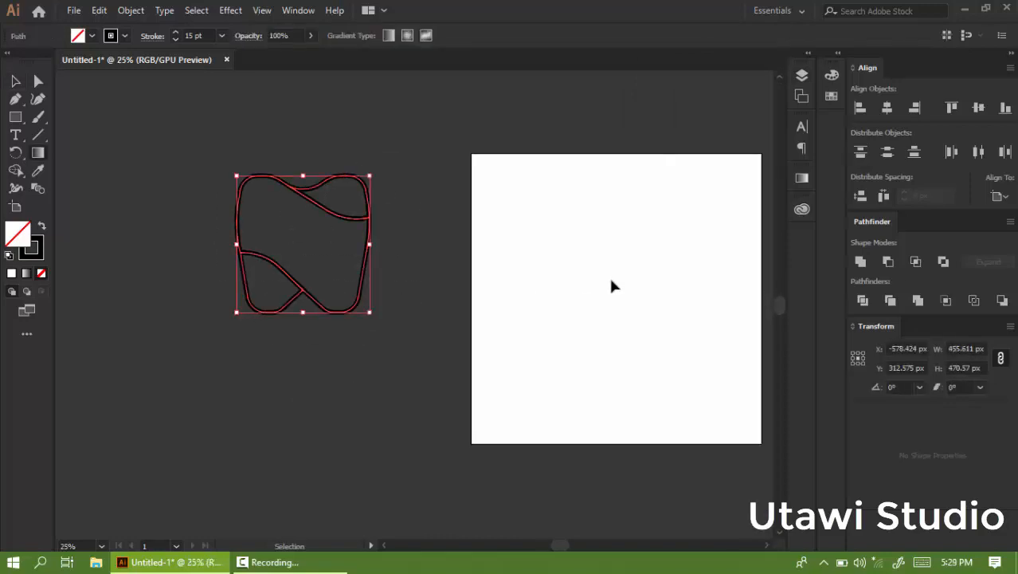
{"action": "key", "text": "g"}
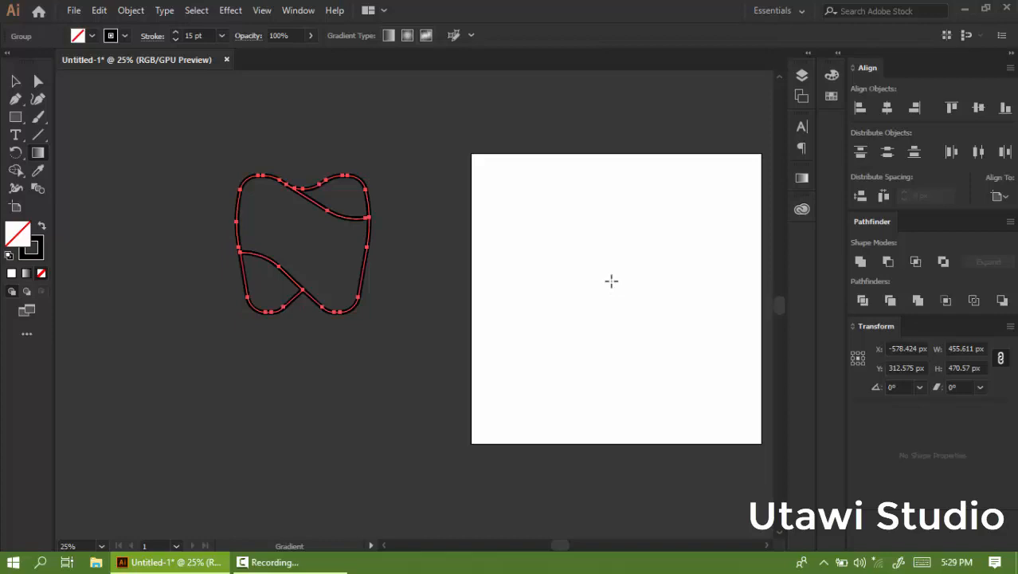
{"action": "left_click", "coordinate": [16, 81]}
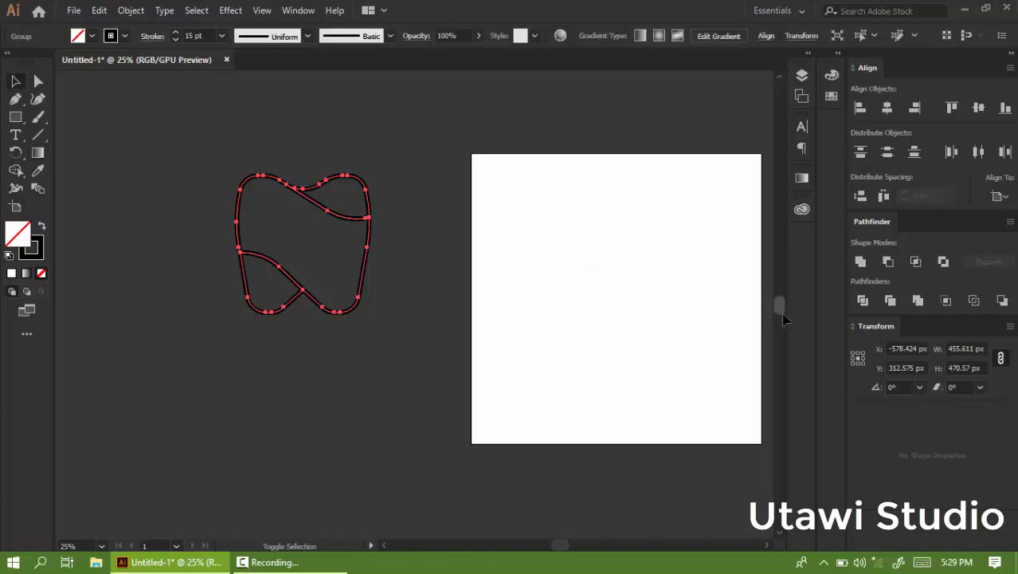
{"action": "left_click", "coordinate": [886, 108]}
{"action": "left_click", "coordinate": [978, 108]}
{"action": "scroll", "coordinate": [321, 232], "scroll_direction": "down", "scroll_amount": 1}
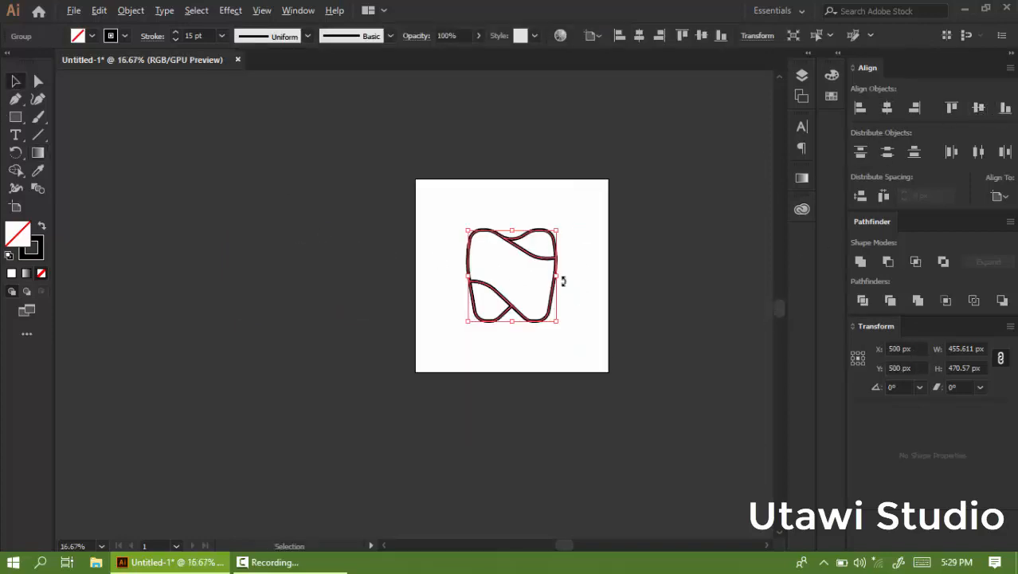
Ungroup the tooth paths.
{"action": "scroll", "coordinate": [563, 280], "scroll_direction": "up", "scroll_amount": 2}
{"action": "right_click", "coordinate": [455, 250]}
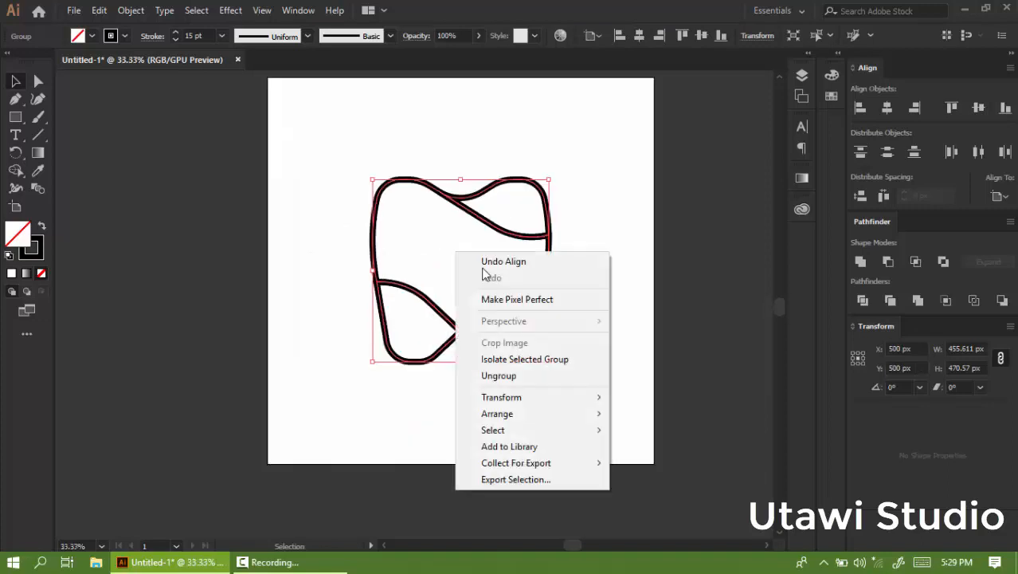
{"action": "left_click", "coordinate": [497, 375]}
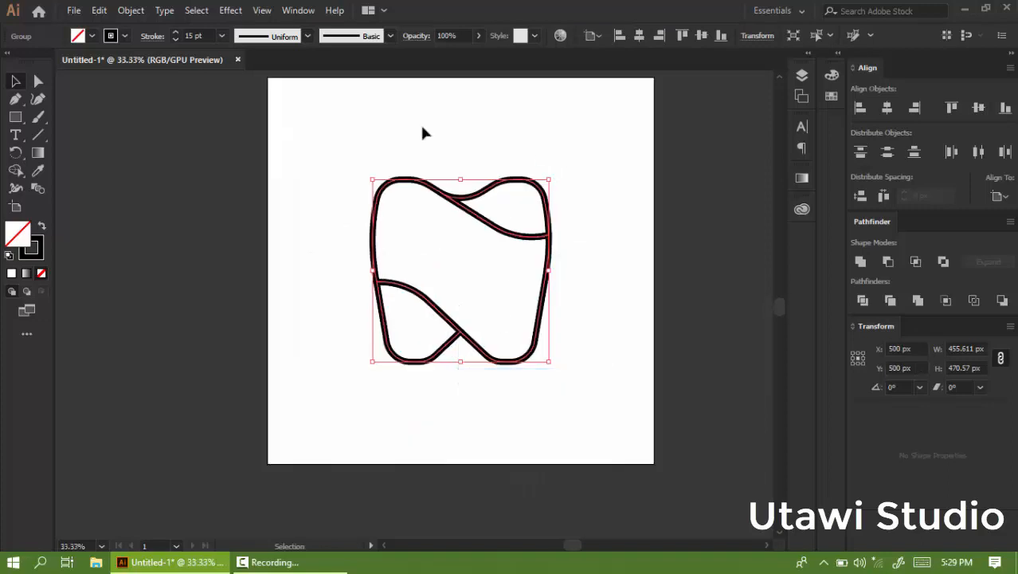
Increase the stroke weight of the tooth paths to 27 pt.
{"action": "left_click", "coordinate": [177, 34]}
{"action": "left_click", "coordinate": [176, 33]}
{"action": "left_click", "coordinate": [176, 34]}
{"action": "left_click", "coordinate": [176, 34]}
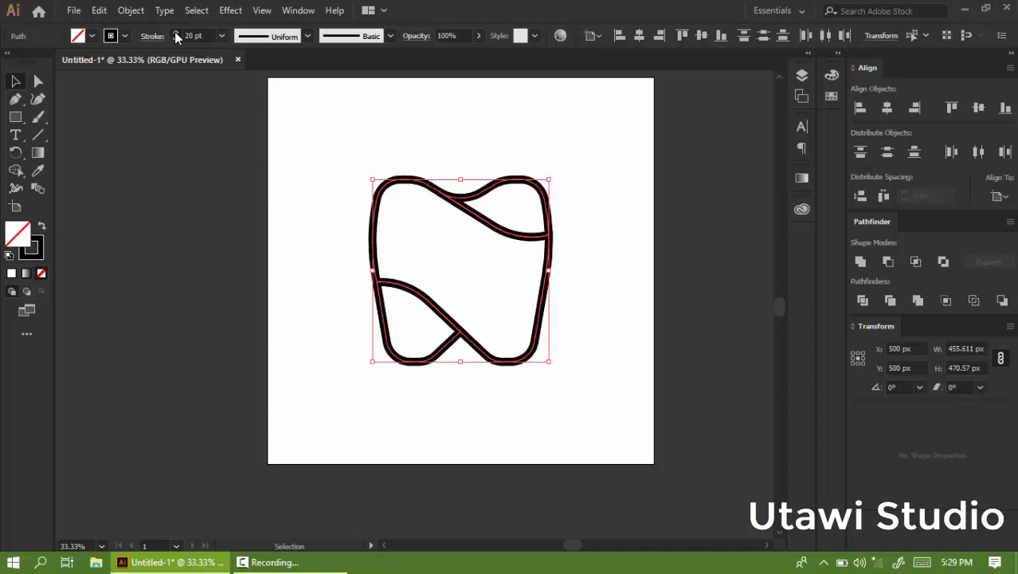
{"action": "left_click", "coordinate": [176, 33]}
{"action": "left_click", "coordinate": [176, 33]}
{"action": "left_click", "coordinate": [176, 33]}
{"action": "left_click", "coordinate": [176, 33]}
{"action": "left_click", "coordinate": [176, 34]}
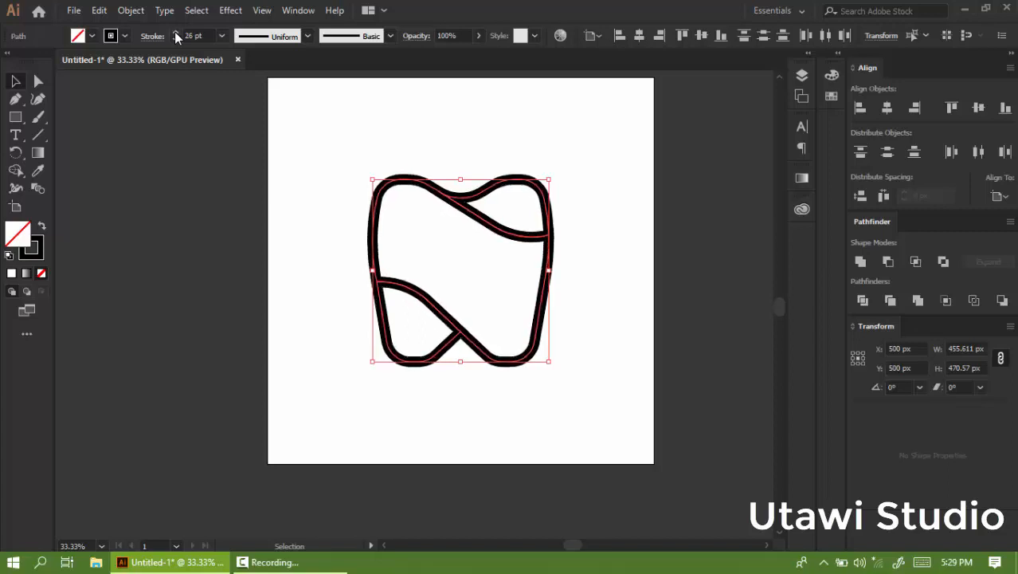
{"action": "left_click", "coordinate": [293, 216]}
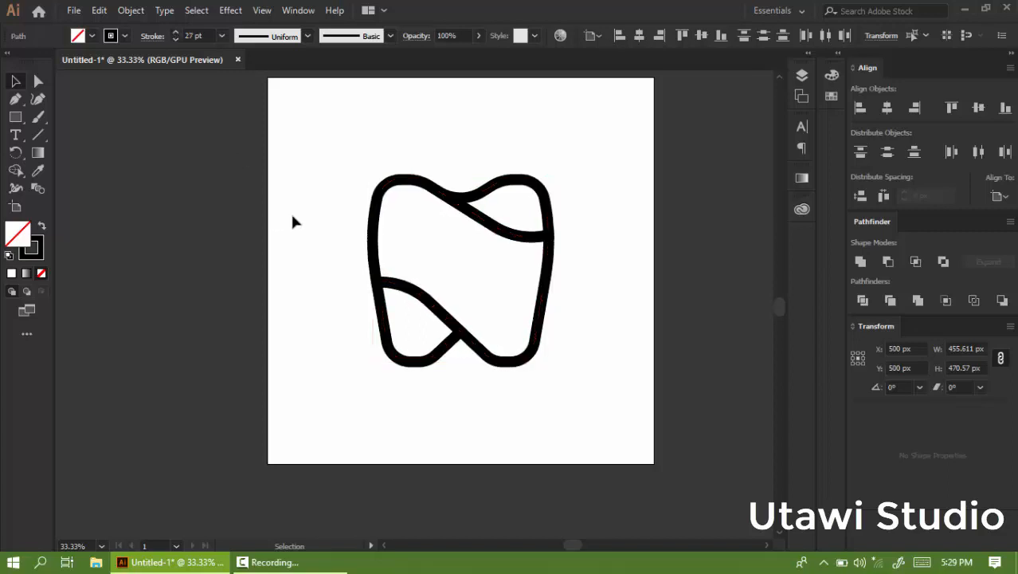
Select all the tooth paths and set their stroke weight to 25 pt.
{"action": "left_click_drag", "start_coordinate": [325, 137], "coordinate": [567, 318]}
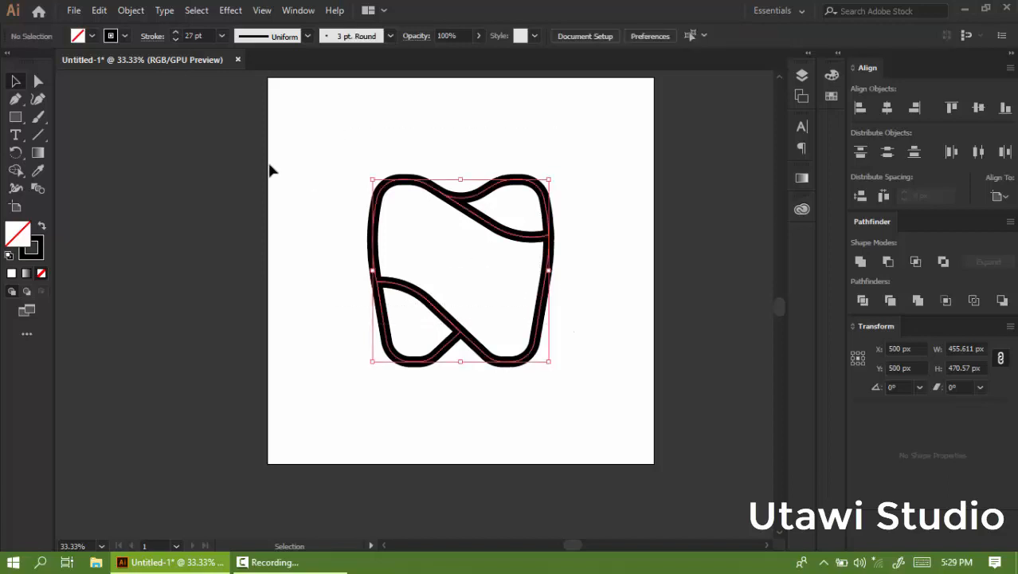
{"action": "left_click", "coordinate": [177, 40]}
{"action": "left_click", "coordinate": [176, 40]}
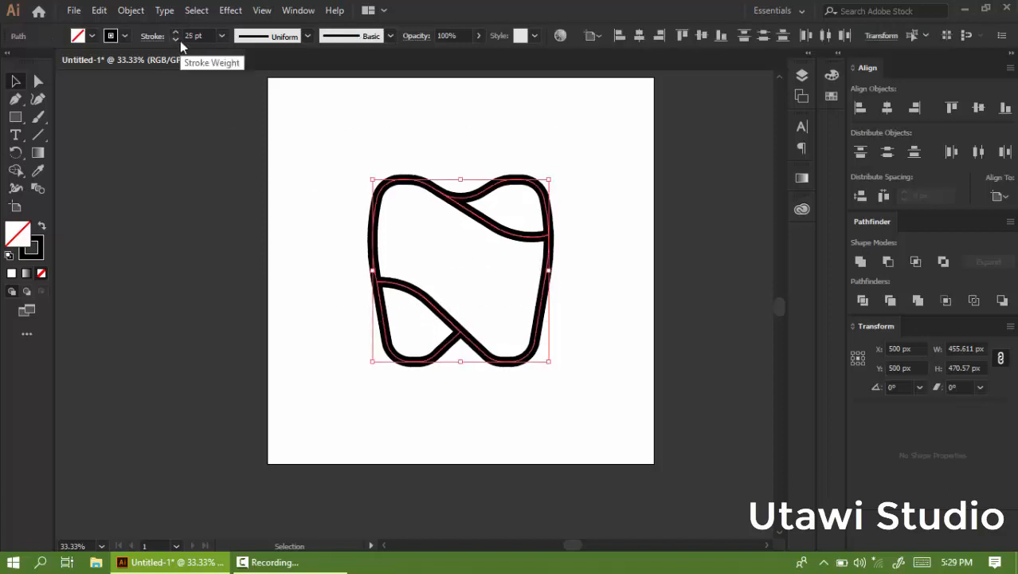
{"action": "left_click", "coordinate": [579, 223]}
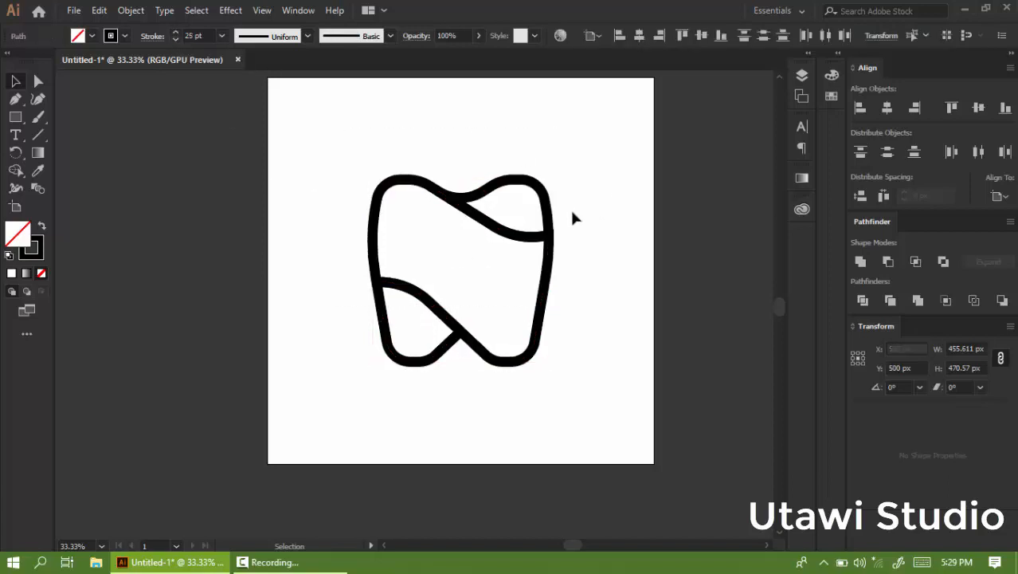
Select all the tooth paths and expand them.
{"action": "scroll", "coordinate": [574, 214], "scroll_direction": "up", "scroll_amount": 2}
{"action": "scroll", "coordinate": [568, 191], "scroll_direction": "down", "scroll_amount": 1}
{"action": "scroll", "coordinate": [487, 231], "scroll_direction": "up", "scroll_amount": 1}
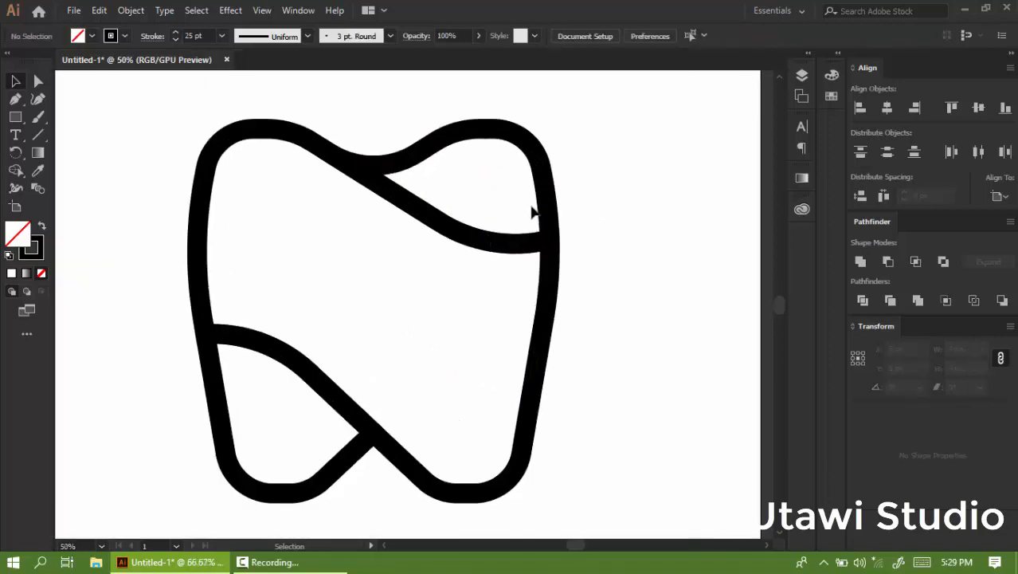
{"action": "left_click_drag", "start_coordinate": [592, 174], "coordinate": [164, 397]}
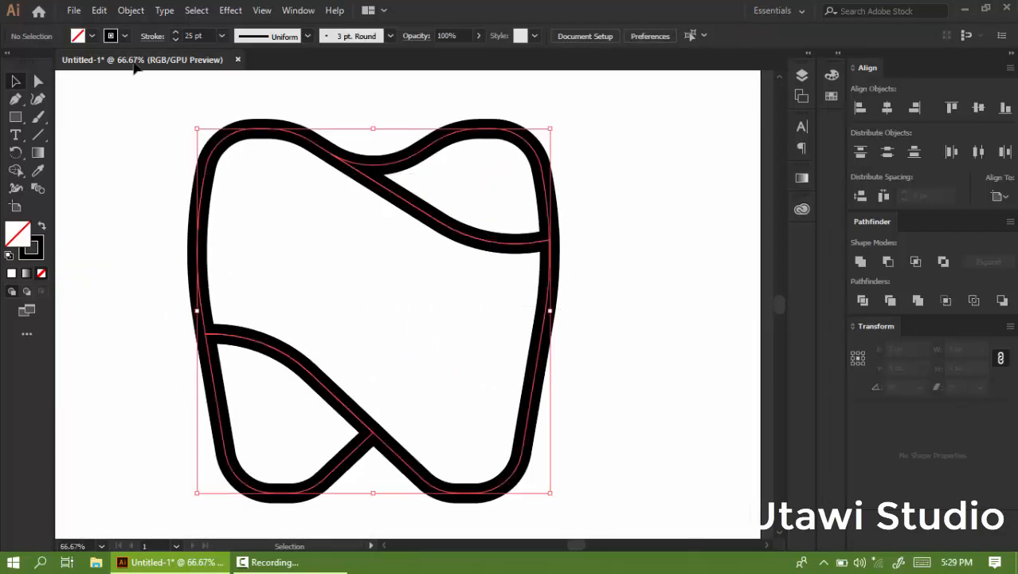
{"action": "left_click", "coordinate": [131, 10]}
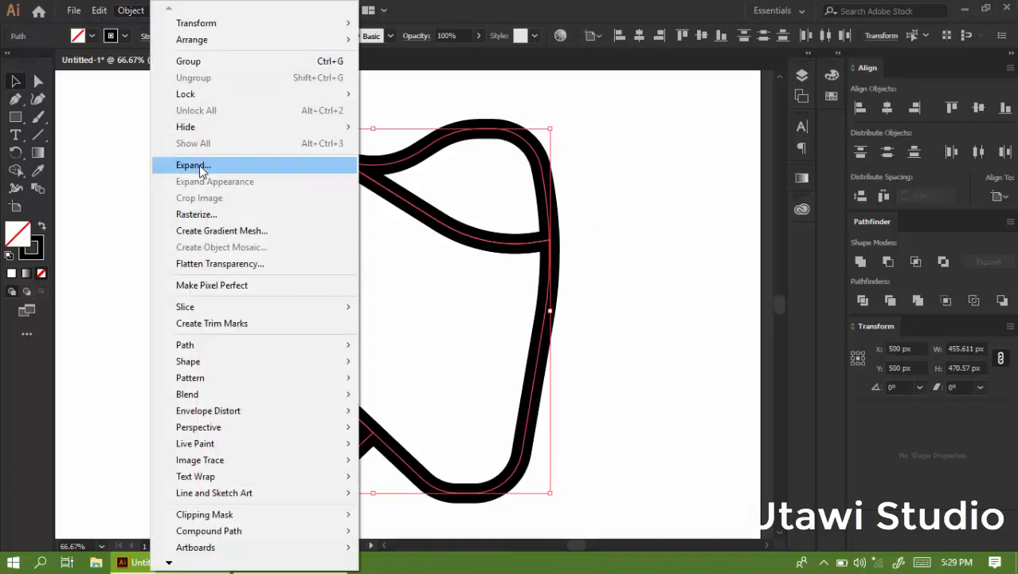
{"action": "left_click", "coordinate": [662, 198]}
{"action": "left_click", "coordinate": [548, 295]}
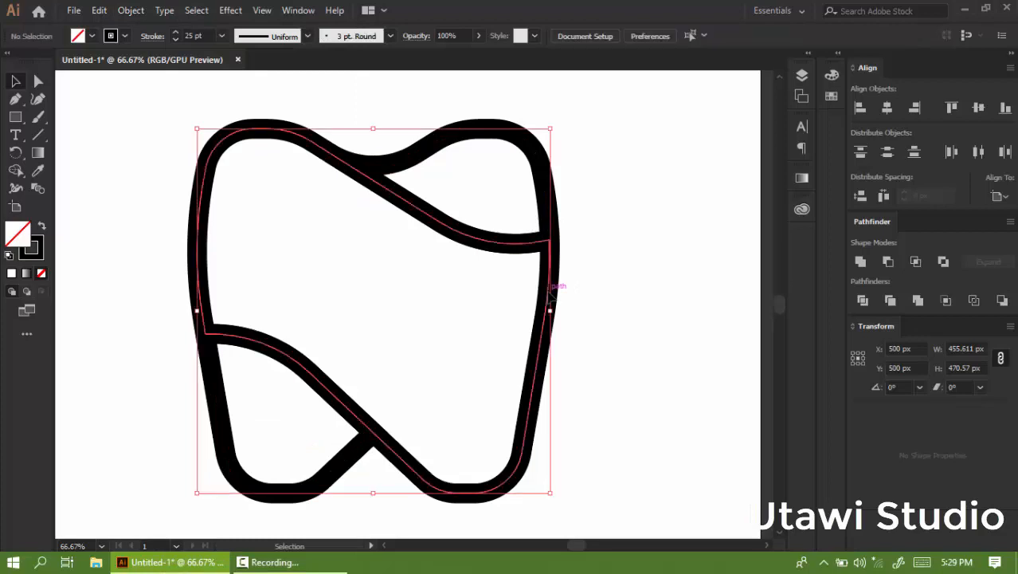
{"action": "left_click", "coordinate": [453, 253]}
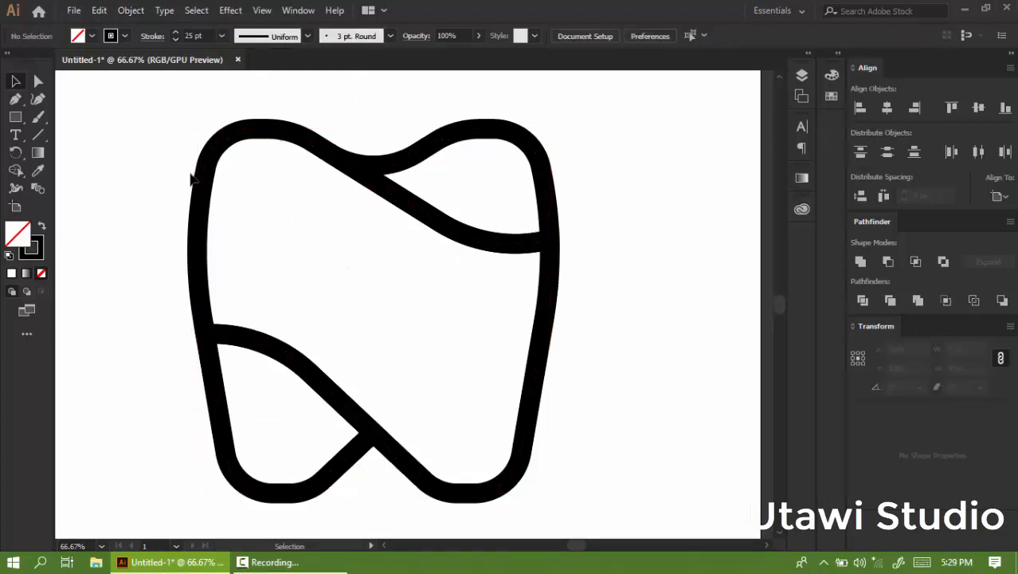
Open the Material swatch library and add its colours to the Swatches panel.
{"action": "left_click", "coordinate": [839, 54]}
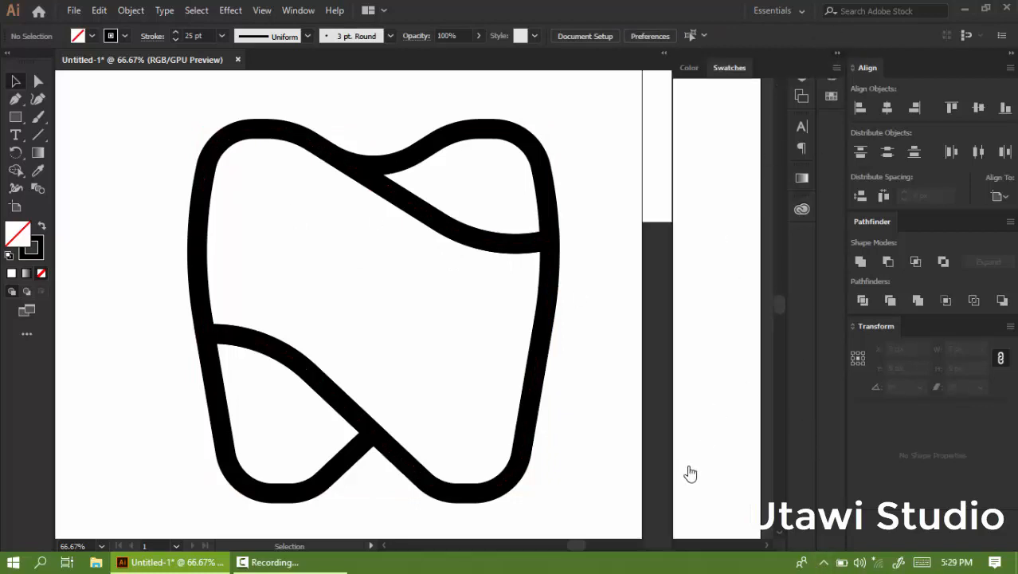
{"action": "left_click", "coordinate": [685, 543]}
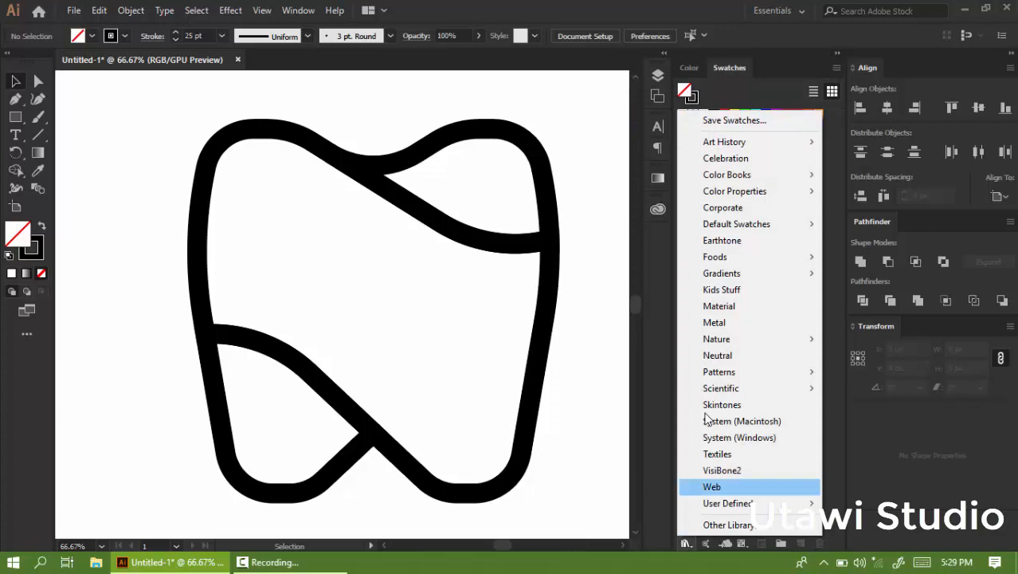
{"action": "left_click", "coordinate": [734, 306]}
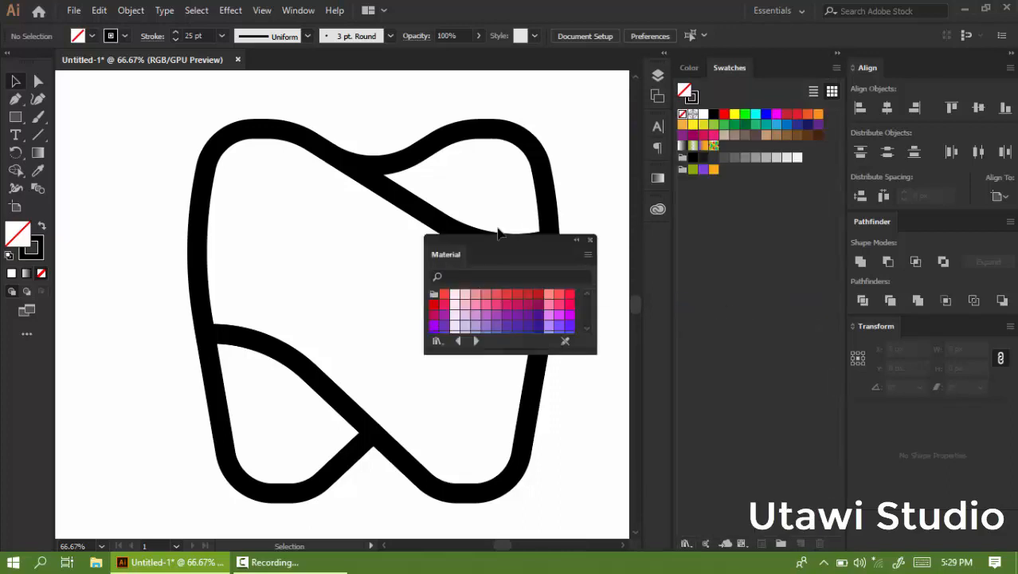
{"action": "left_click_drag", "start_coordinate": [543, 242], "coordinate": [486, 247]}
{"action": "left_click_drag", "start_coordinate": [421, 297], "coordinate": [591, 255]}
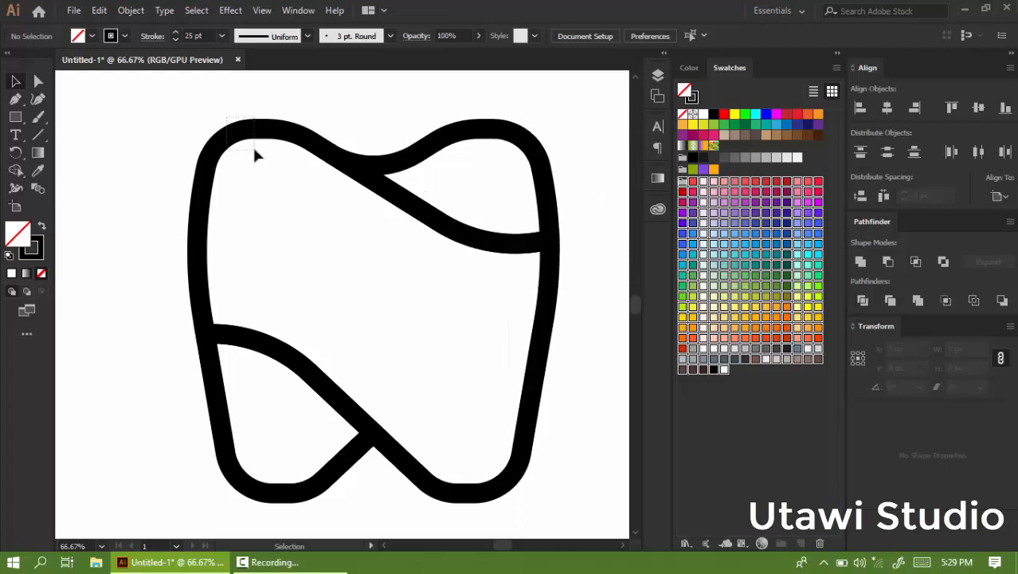
Fill the large central region of the tooth with a light blue swatch.
{"action": "left_click_drag", "start_coordinate": [254, 155], "coordinate": [256, 157]}
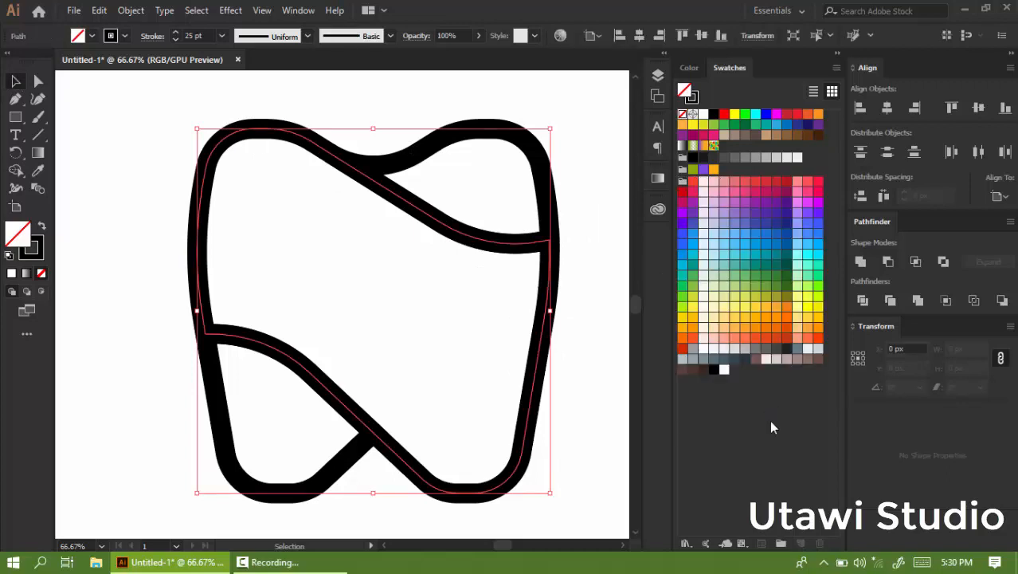
{"action": "left_click", "coordinate": [756, 232]}
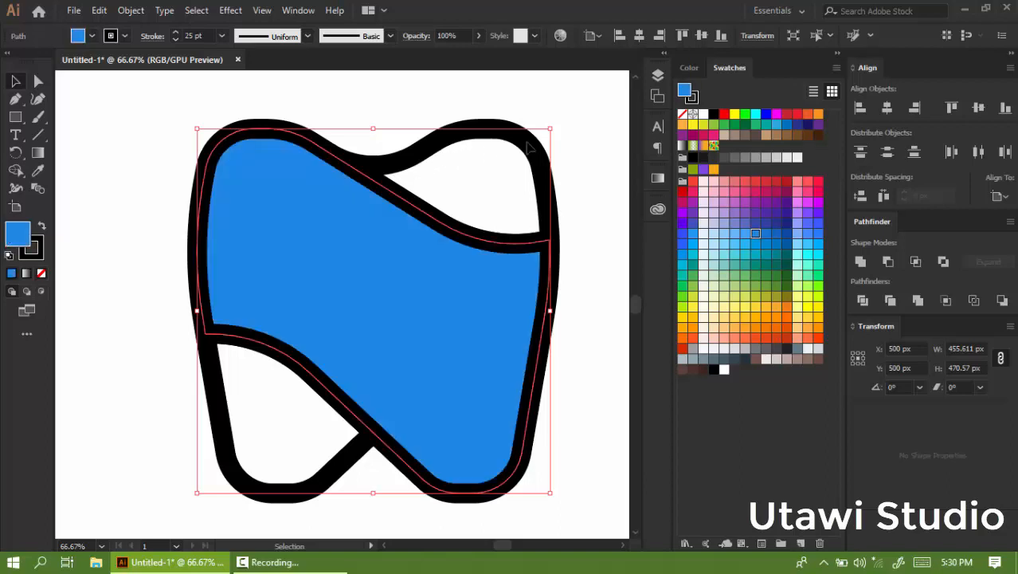
Fill the upper-right and lower-left regions of the tooth with a darker blue swatch.
{"action": "left_click", "coordinate": [514, 165]}
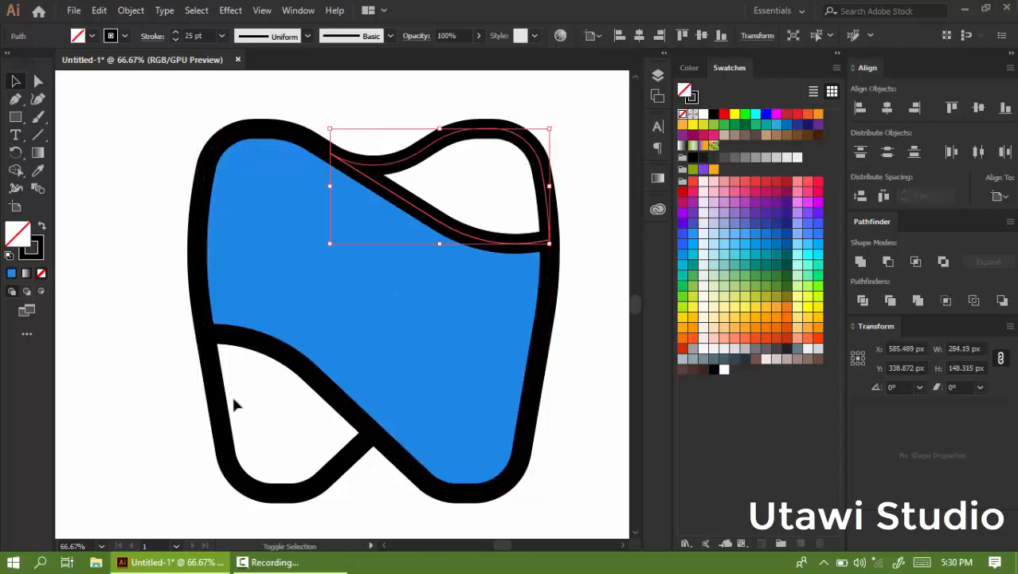
{"action": "left_click_drag", "start_coordinate": [203, 431], "coordinate": [202, 430]}
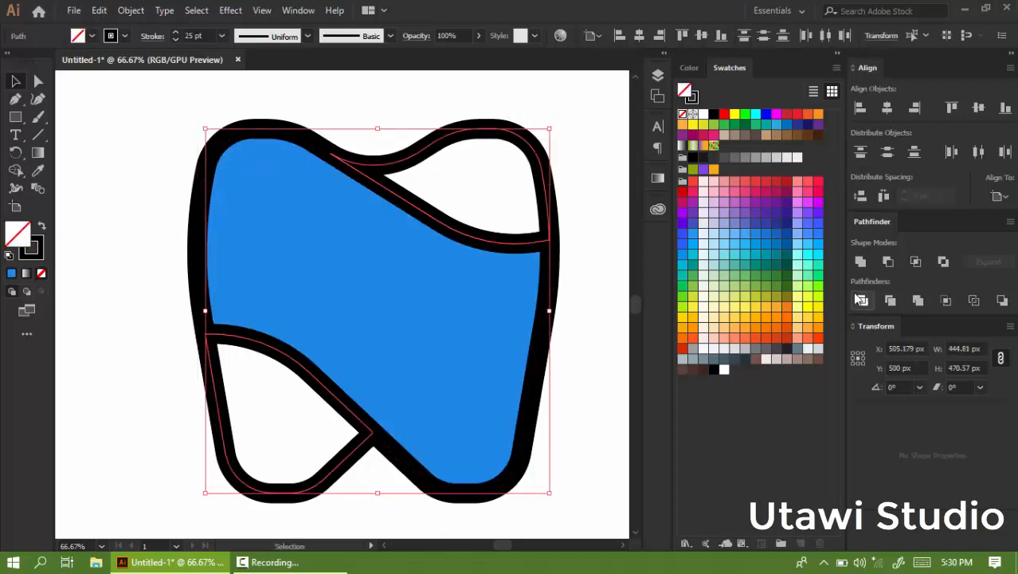
{"action": "left_click", "coordinate": [786, 233]}
{"action": "scroll", "coordinate": [290, 219], "scroll_direction": "down", "scroll_amount": 2, "text": "alt"}
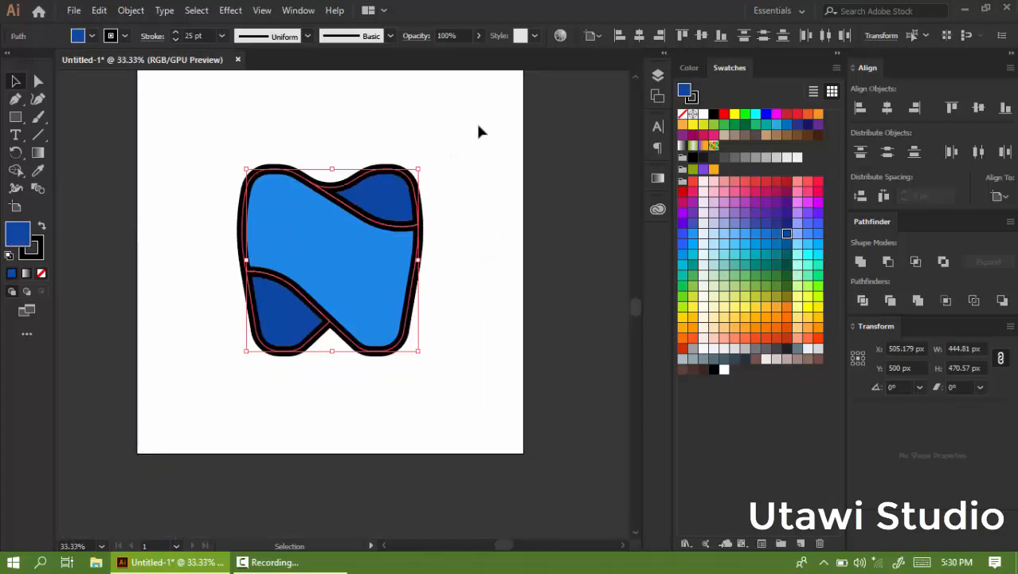
Add a second artboard beside the first one.
{"action": "left_click", "coordinate": [448, 152]}
{"action": "scroll", "coordinate": [391, 195], "scroll_direction": "down", "scroll_amount": 2}
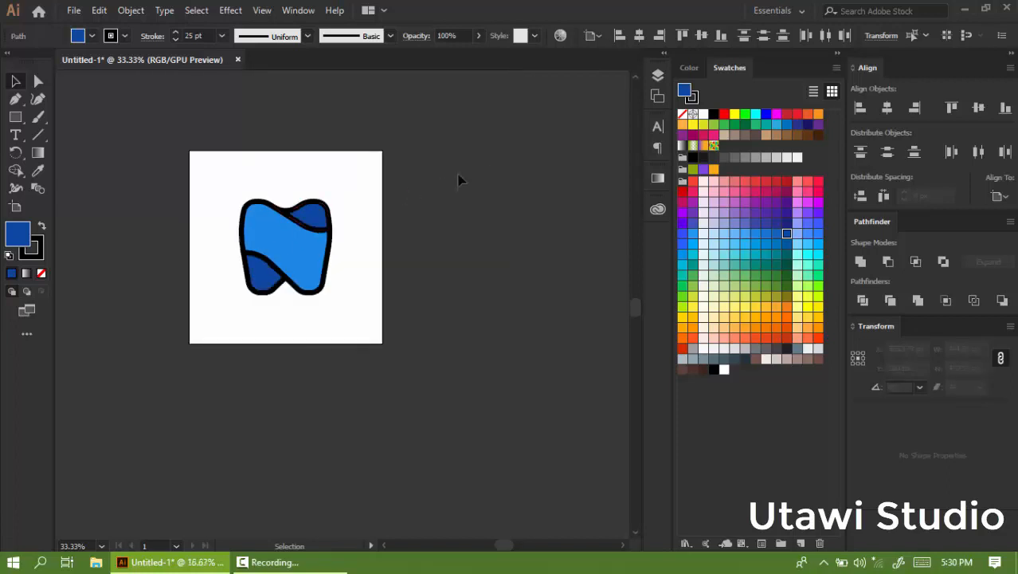
{"action": "left_click", "coordinate": [654, 103]}
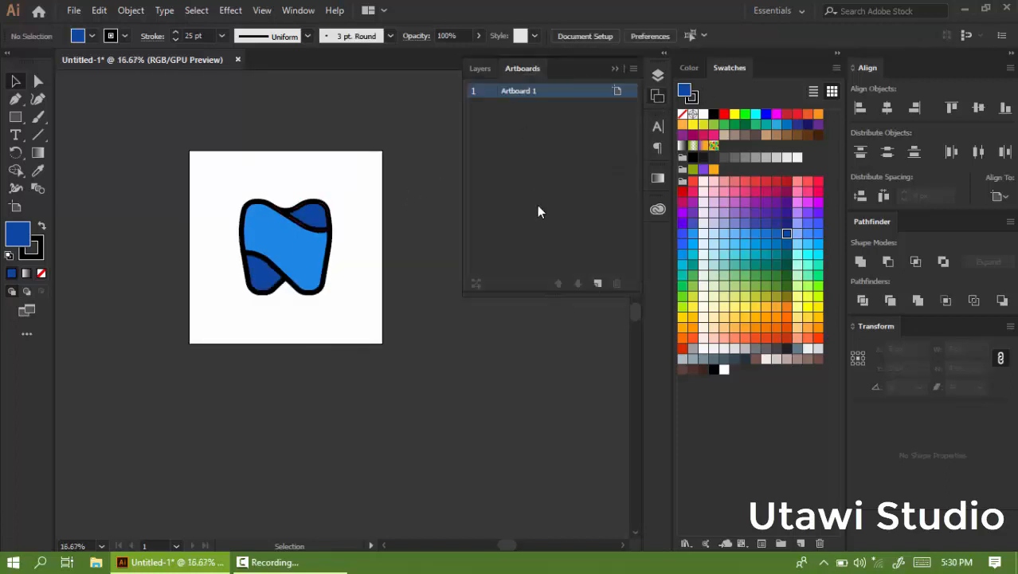
{"action": "left_click", "coordinate": [597, 283]}
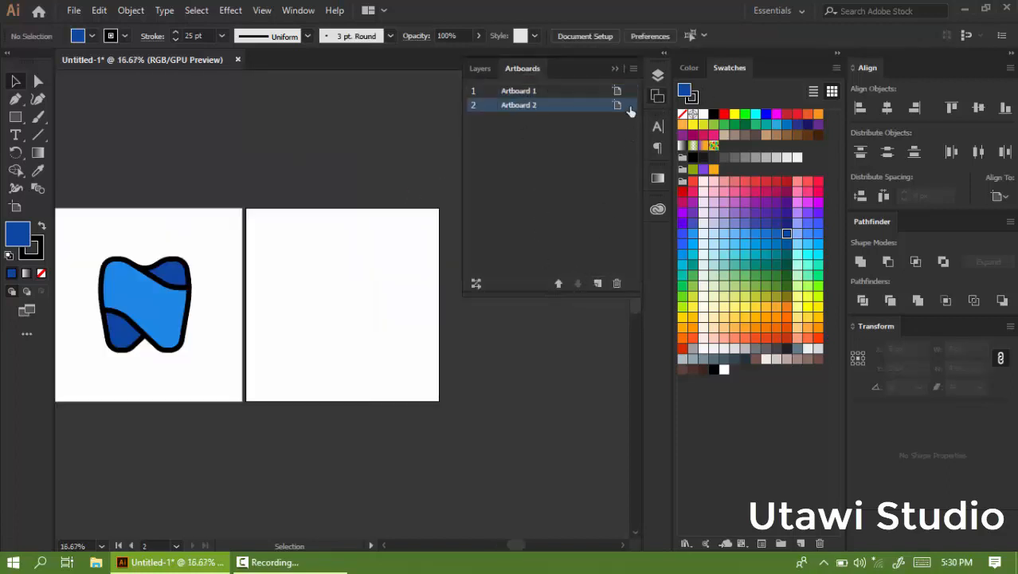
{"action": "left_click", "coordinate": [613, 67]}
Duplicate the coloured tooth logo onto the second artboard.
{"action": "left_click_drag", "start_coordinate": [198, 237], "coordinate": [94, 320]}
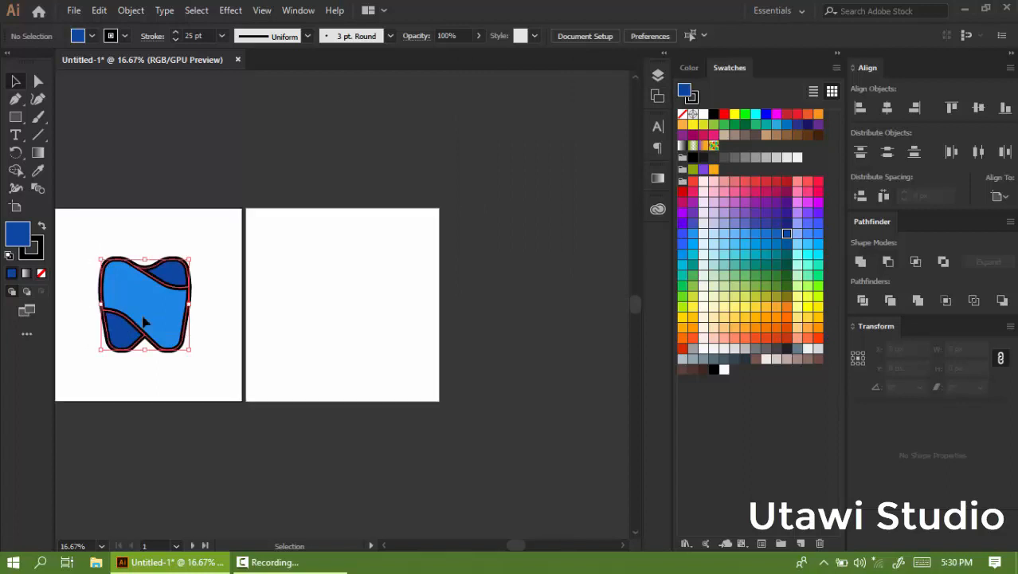
{"action": "left_click_drag", "start_coordinate": [318, 316], "coordinate": [339, 316]}
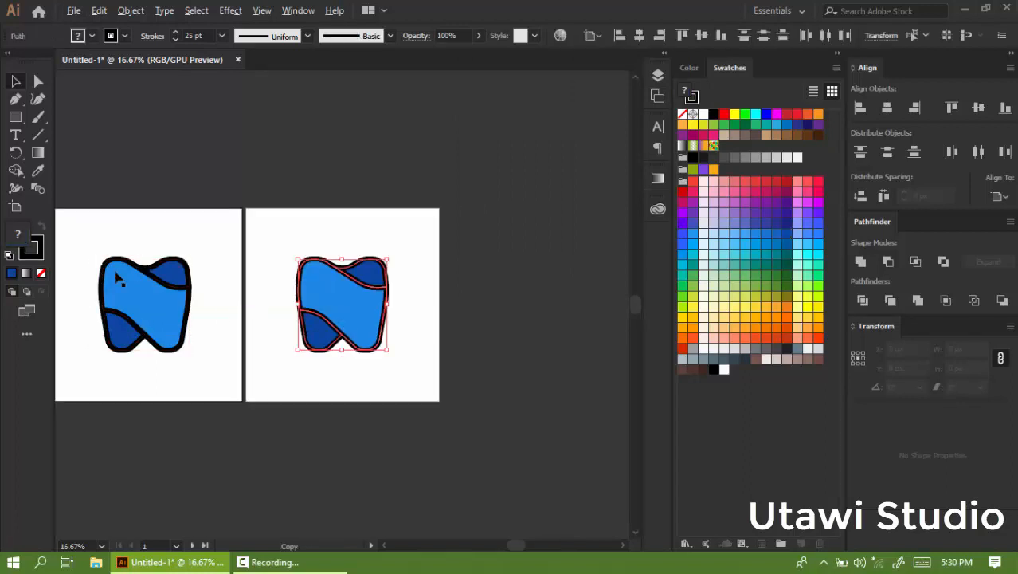
Remove the black stroke from the tooth logo on the first artboard.
{"action": "scroll", "coordinate": [90, 268], "scroll_direction": "up", "scroll_amount": 1}
{"action": "left_click_drag", "start_coordinate": [86, 245], "coordinate": [405, 470]}
{"action": "scroll", "coordinate": [319, 302], "scroll_direction": "down", "scroll_amount": 1}
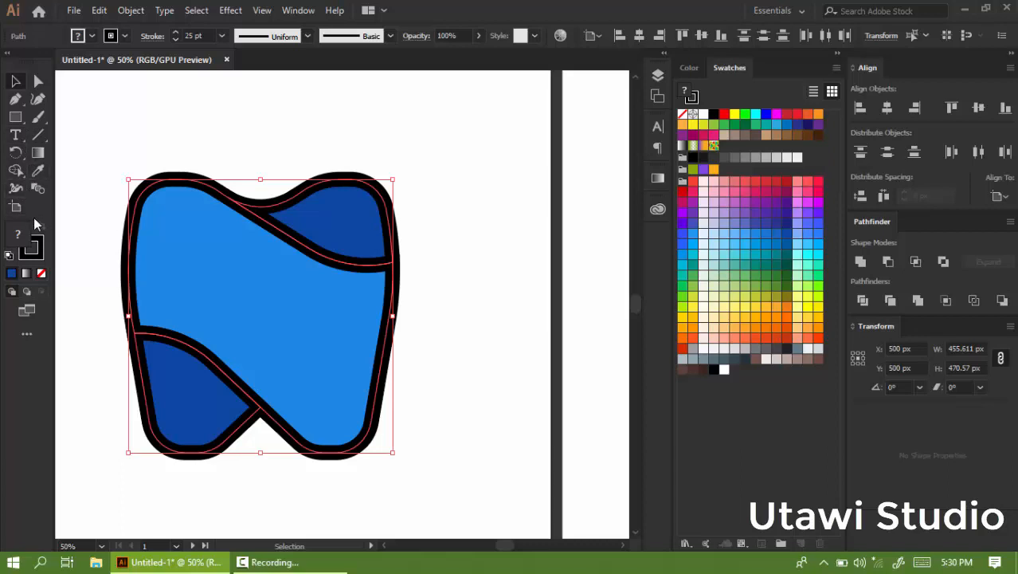
{"action": "left_click", "coordinate": [36, 239]}
{"action": "left_click", "coordinate": [41, 274]}
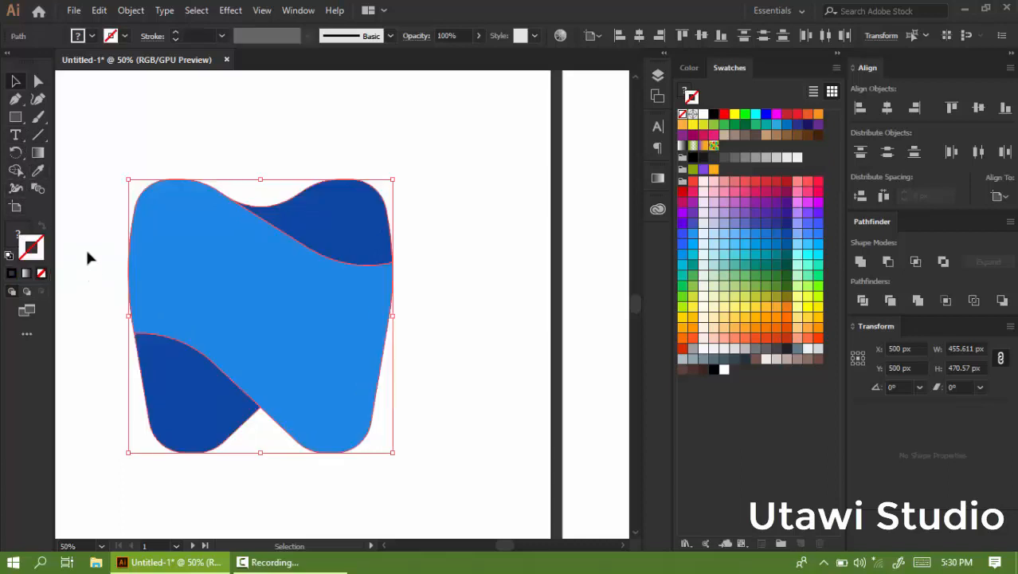
{"action": "left_click", "coordinate": [372, 156]}
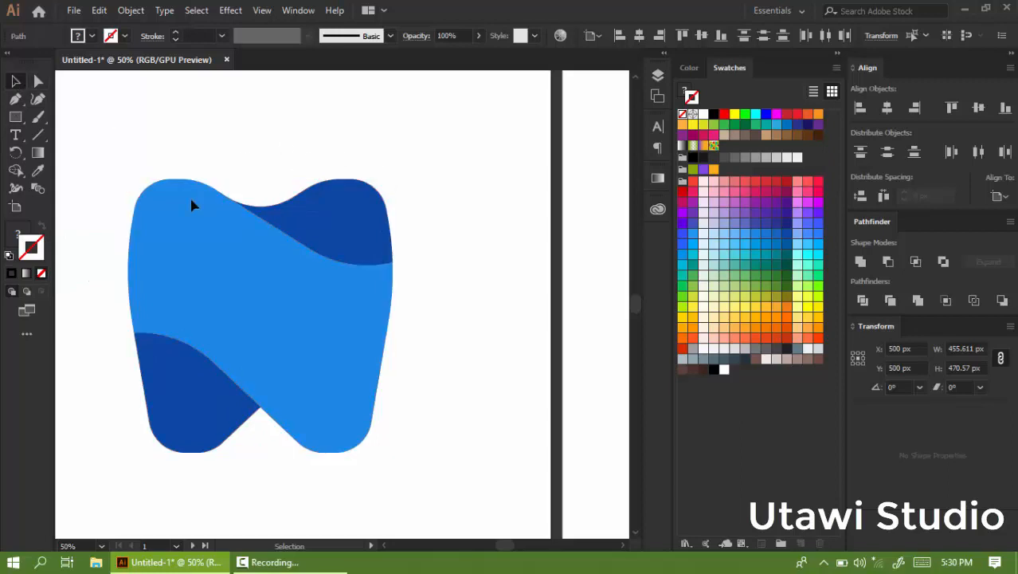
Select the duplicated tooth on the second artboard and remove its fill, leaving only the outline strokes.
{"action": "scroll", "coordinate": [191, 199], "scroll_direction": "down", "scroll_amount": 2}
{"action": "left_click_drag", "start_coordinate": [599, 171], "coordinate": [453, 289]}
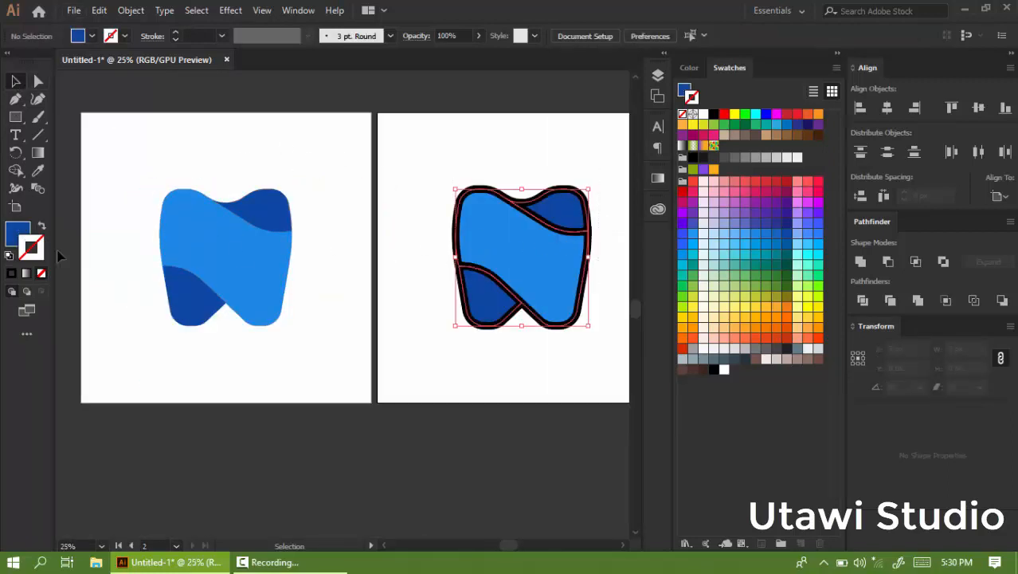
{"action": "key", "text": "ctrl+equal"}
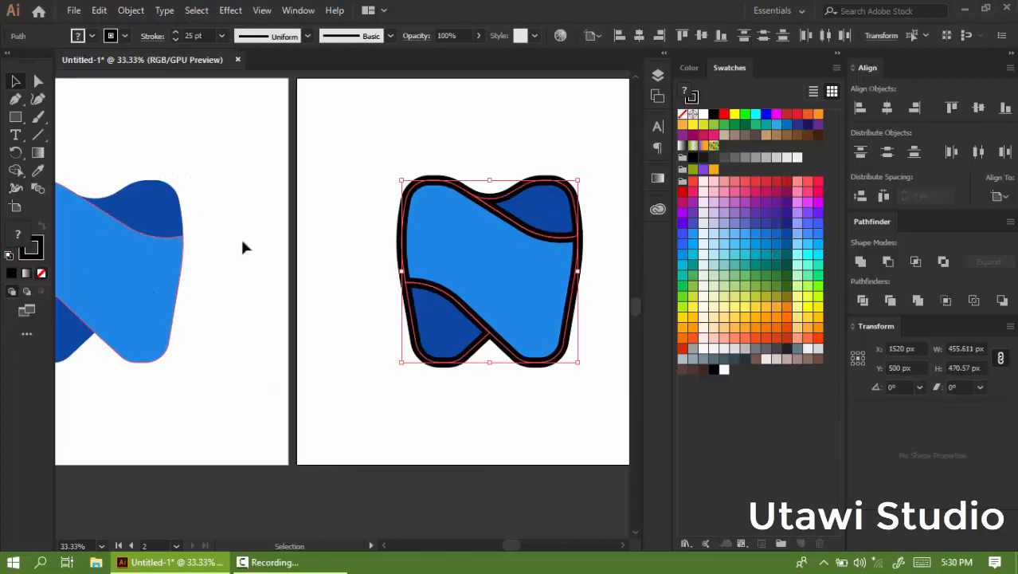
{"action": "key", "text": "/"}
Colour the outline strokes on the second artboard by sampling the dark blue from the first tooth with the Eyedropper.
{"action": "scroll", "coordinate": [240, 226], "scroll_direction": "down", "scroll_amount": 2}
{"action": "scroll", "coordinate": [336, 206], "scroll_direction": "up", "scroll_amount": 2}
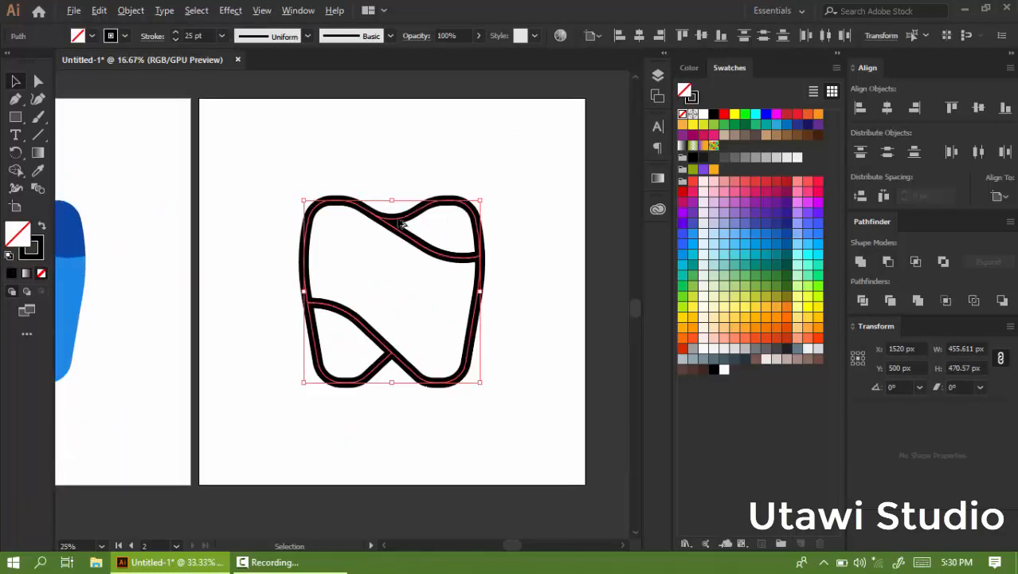
{"action": "scroll", "coordinate": [402, 225], "scroll_direction": "down", "scroll_amount": 2}
{"action": "scroll", "coordinate": [120, 227], "scroll_direction": "up", "scroll_amount": 2}
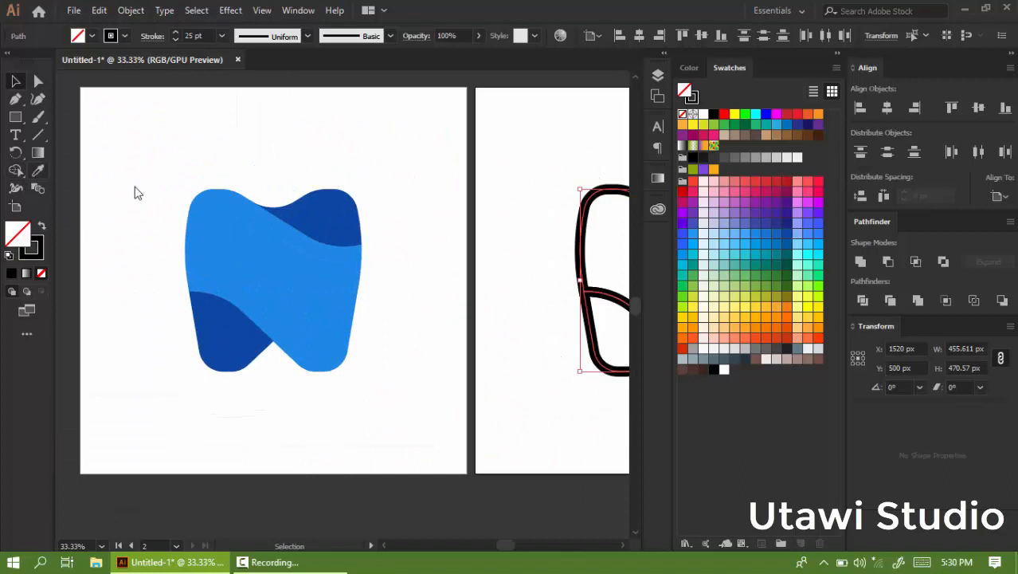
{"action": "key", "text": "i"}
{"action": "left_click", "coordinate": [15, 81]}
{"action": "left_click", "coordinate": [133, 12]}
{"action": "left_click", "coordinate": [192, 164]}
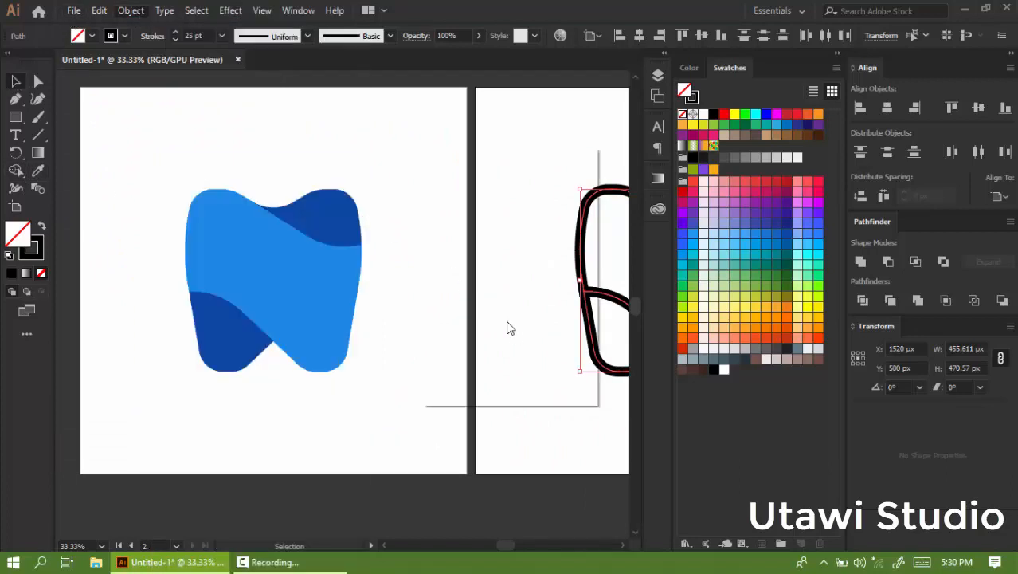
{"action": "left_click", "coordinate": [474, 368]}
{"action": "scroll", "coordinate": [233, 300], "scroll_direction": "down", "scroll_amount": 1}
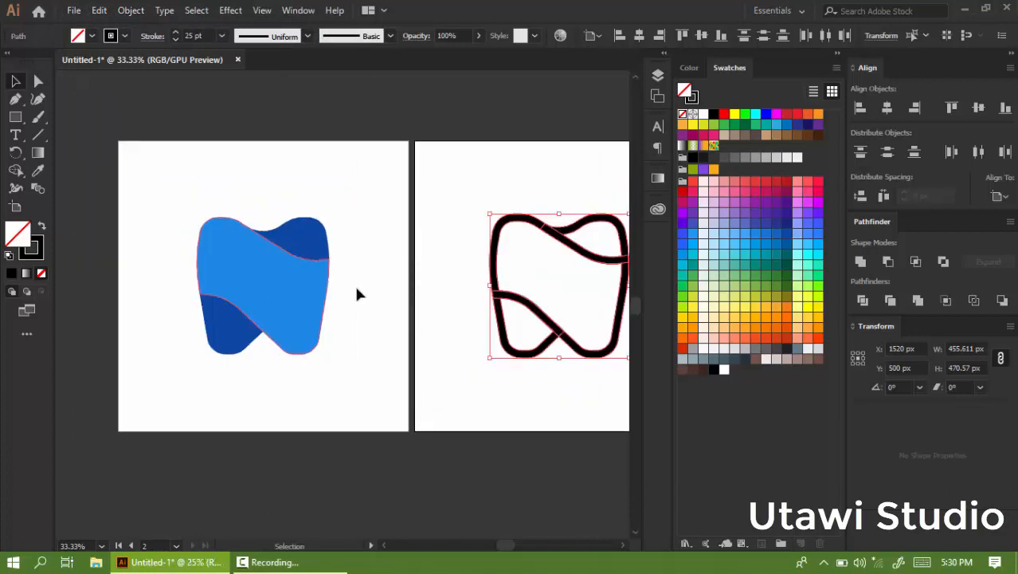
{"action": "scroll", "coordinate": [555, 251], "scroll_direction": "up", "scroll_amount": 2}
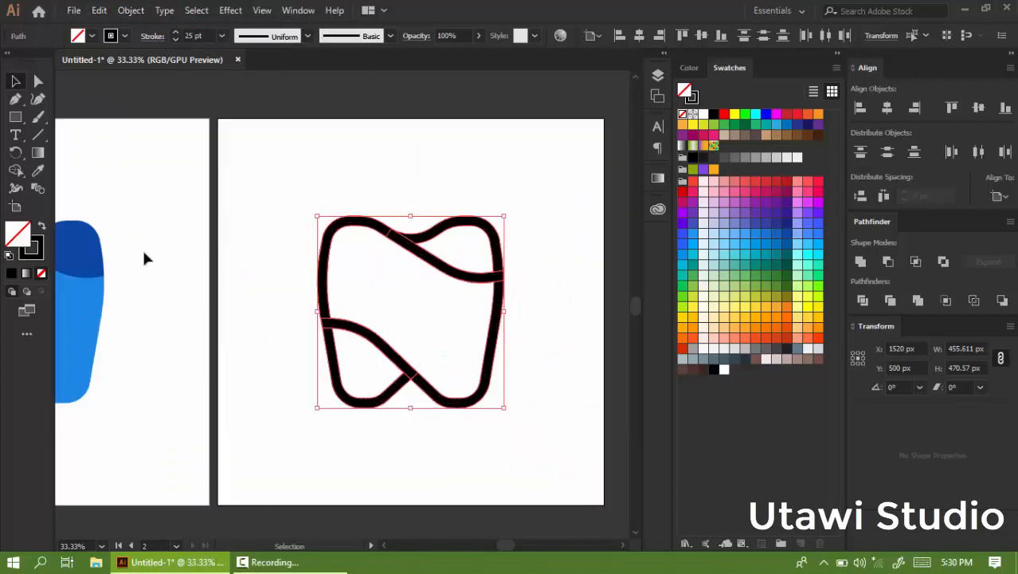
{"action": "left_click", "coordinate": [40, 171]}
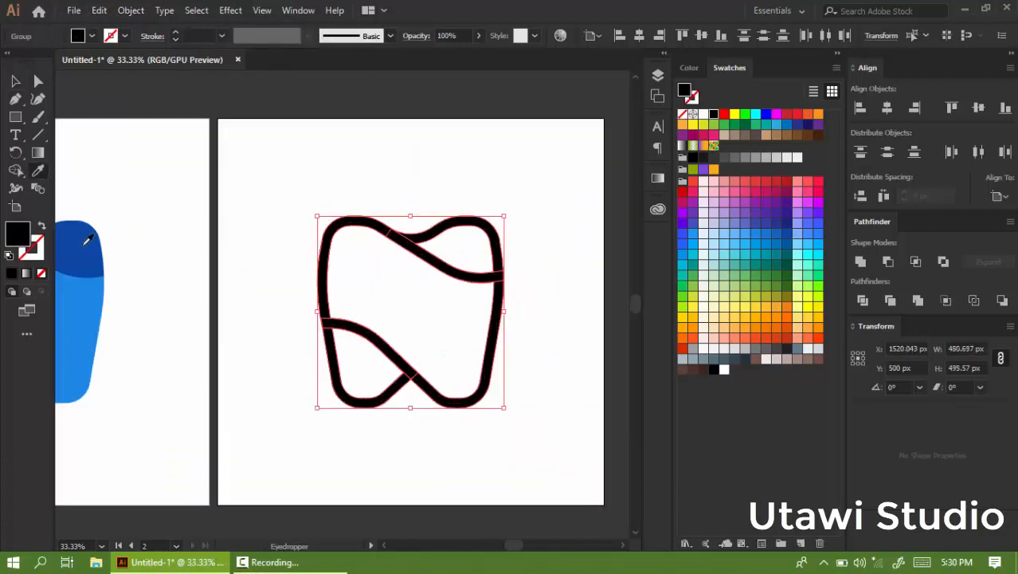
{"action": "left_click", "coordinate": [87, 239]}
Select the main outline paths and sample the light blue from the first tooth onto them.
{"action": "left_click", "coordinate": [15, 80]}
{"action": "left_click", "coordinate": [215, 155]}
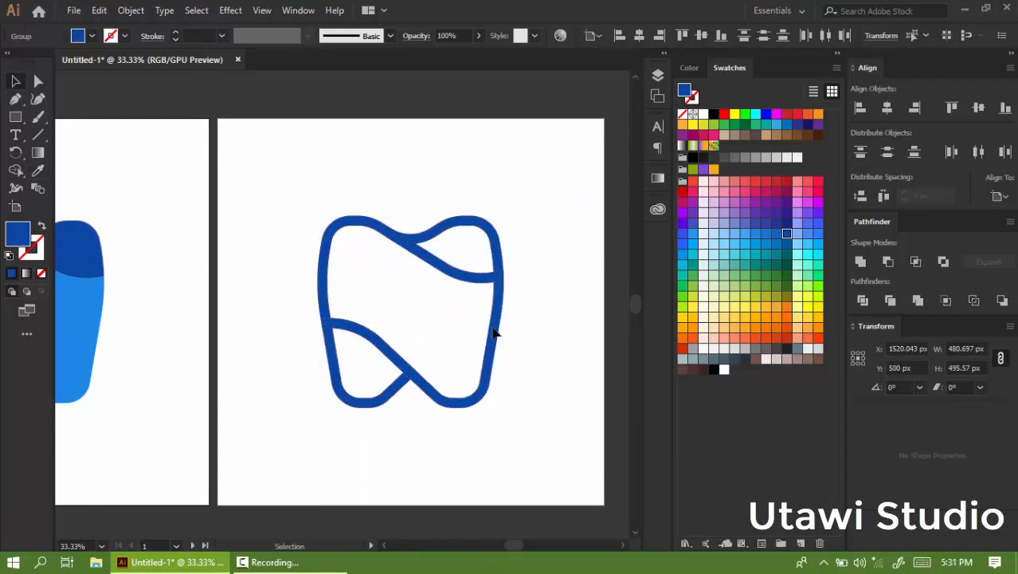
{"action": "left_click", "coordinate": [494, 328]}
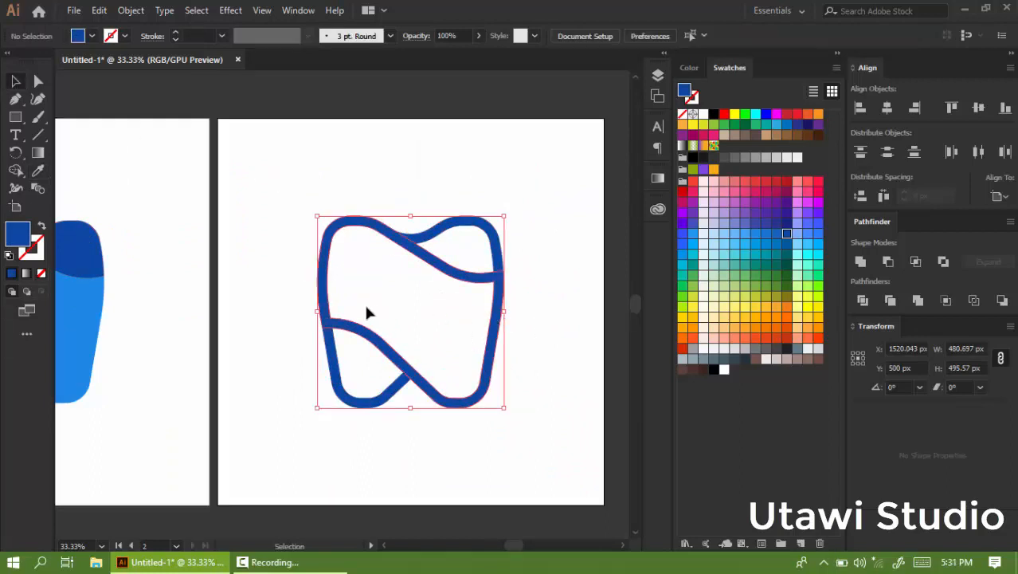
{"action": "scroll", "coordinate": [248, 295], "scroll_direction": "down", "scroll_amount": 2}
{"action": "scroll", "coordinate": [247, 295], "scroll_direction": "up", "scroll_amount": 1}
{"action": "left_click", "coordinate": [38, 172]}
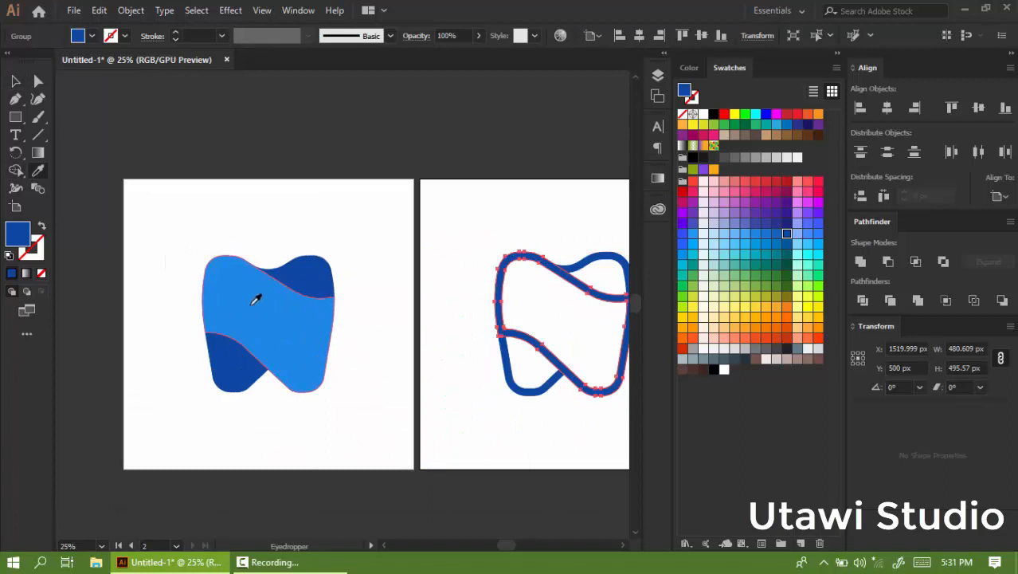
{"action": "left_click", "coordinate": [255, 300]}
Bring the light blue outline group to the front on the second artboard.
{"action": "left_click", "coordinate": [15, 80]}
{"action": "left_click", "coordinate": [548, 310]}
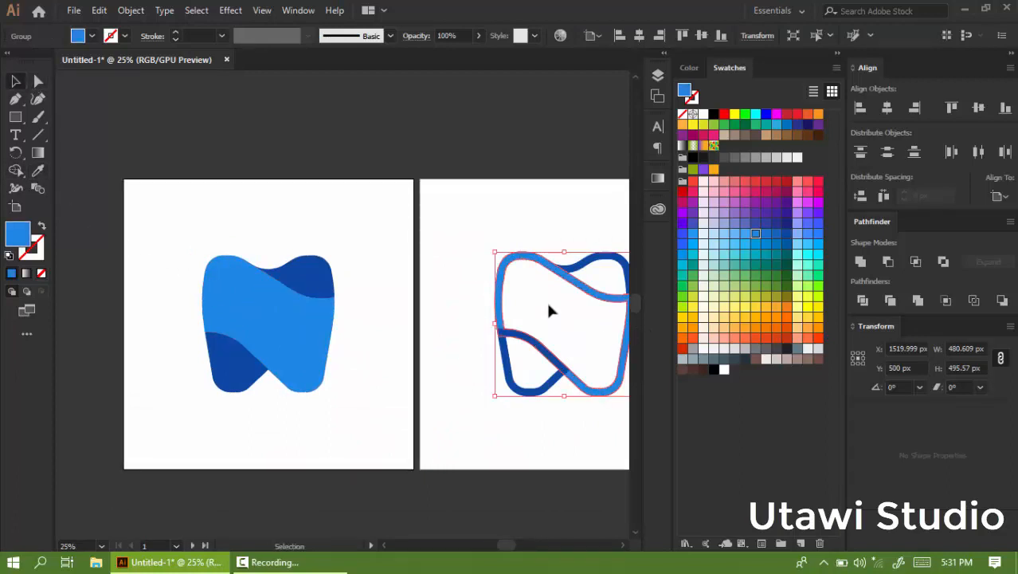
{"action": "right_click", "coordinate": [548, 306]}
{"action": "mouse_move", "coordinate": [595, 467]}
{"action": "left_click", "coordinate": [745, 466]}
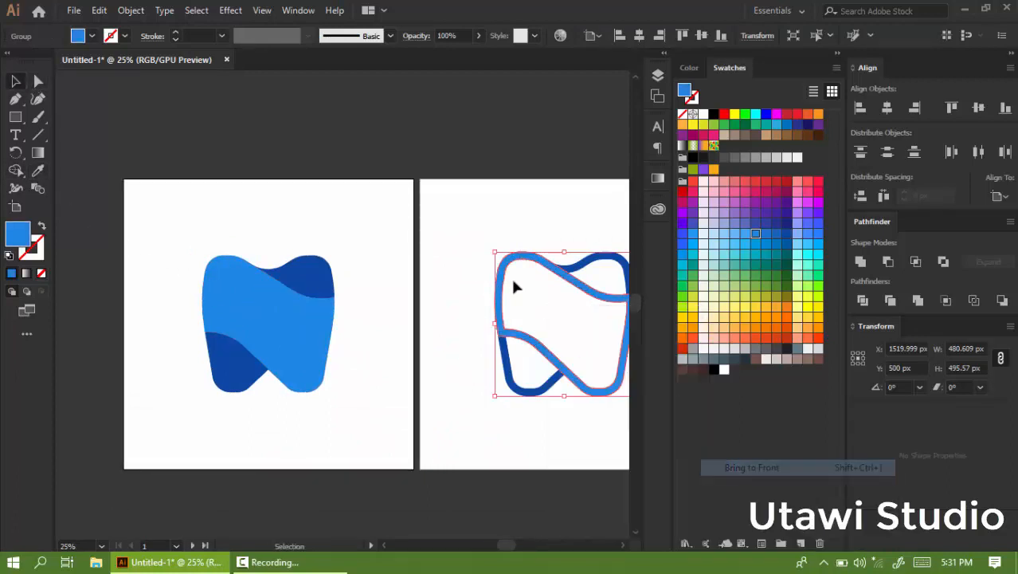
{"action": "left_click", "coordinate": [431, 262]}
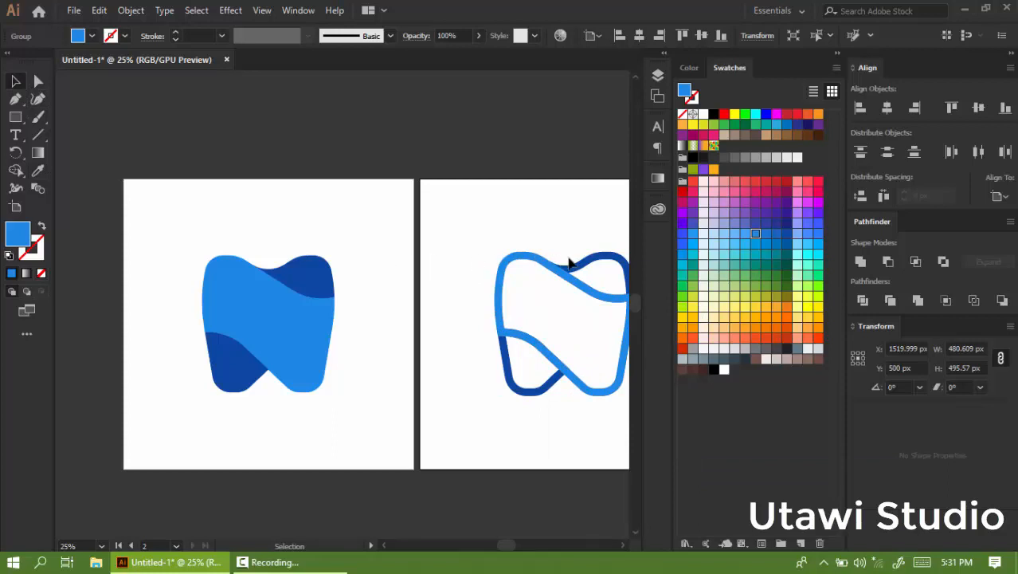
{"action": "scroll", "coordinate": [542, 272], "scroll_direction": "down", "scroll_amount": 1}
{"action": "scroll", "coordinate": [552, 274], "scroll_direction": "up", "scroll_amount": 1}
{"action": "scroll", "coordinate": [478, 281], "scroll_direction": "down", "scroll_amount": 1}
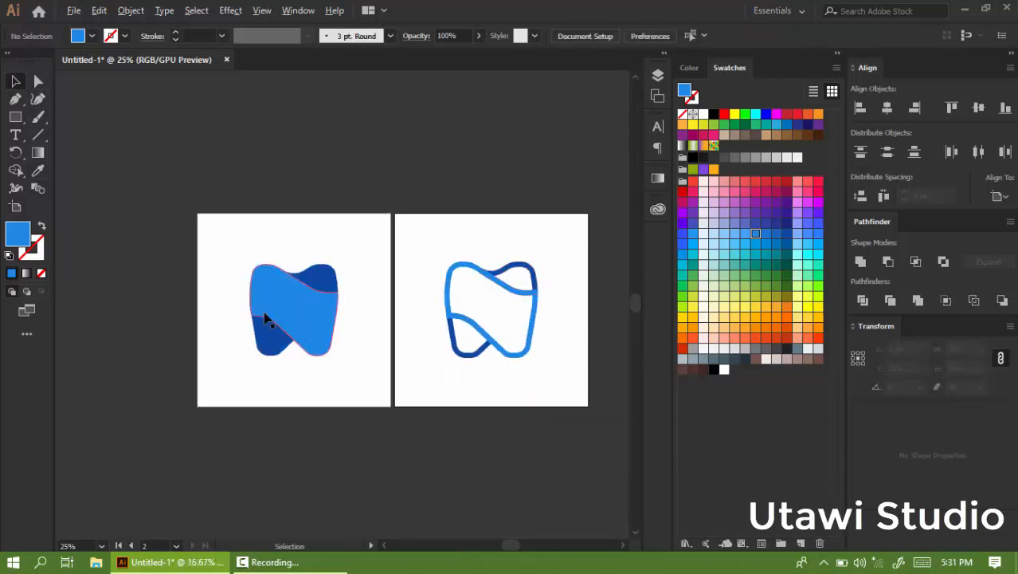
{"action": "scroll", "coordinate": [266, 318], "scroll_direction": "up", "scroll_amount": 2}
{"action": "scroll", "coordinate": [226, 262], "scroll_direction": "down", "scroll_amount": 2}
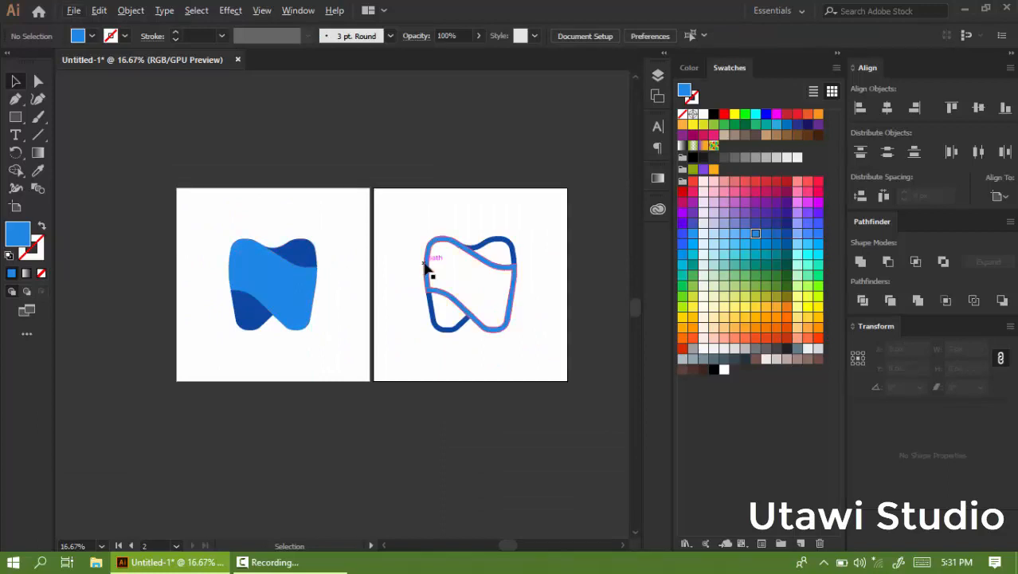
{"action": "key", "text": "a"}
{"action": "key", "text": "ctrl+a"}
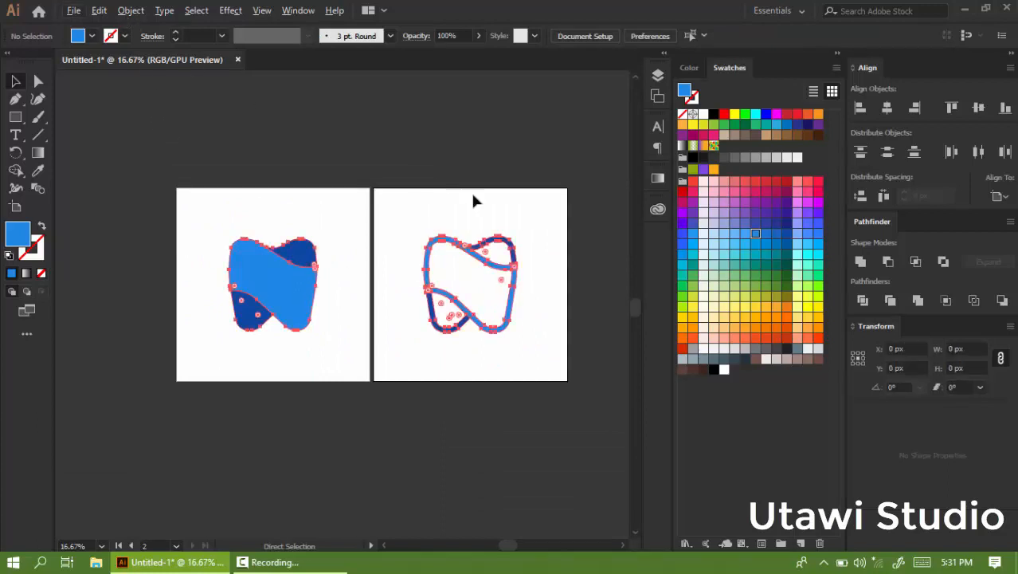
{"action": "key", "text": "v"}
{"action": "left_click", "coordinate": [397, 295]}
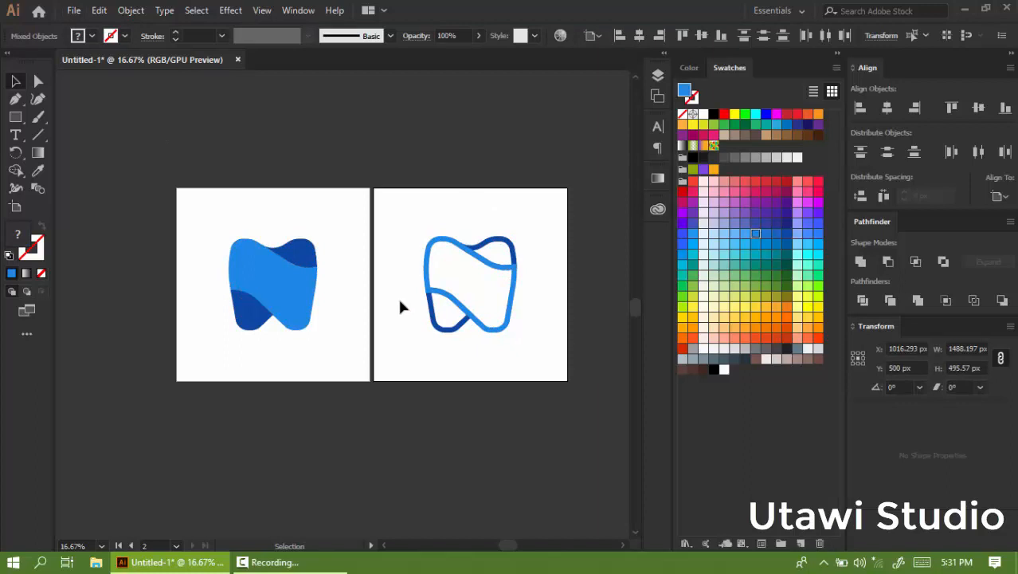
{"action": "left_click_drag", "start_coordinate": [539, 215], "coordinate": [416, 315]}
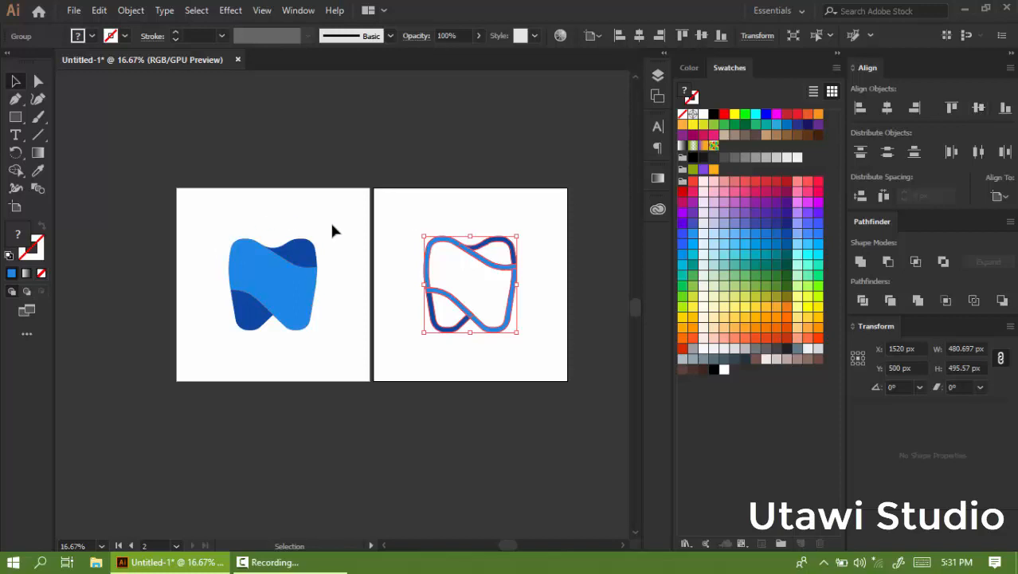
{"action": "left_click_drag", "start_coordinate": [332, 226], "coordinate": [191, 328]}
{"action": "key", "text": "a"}
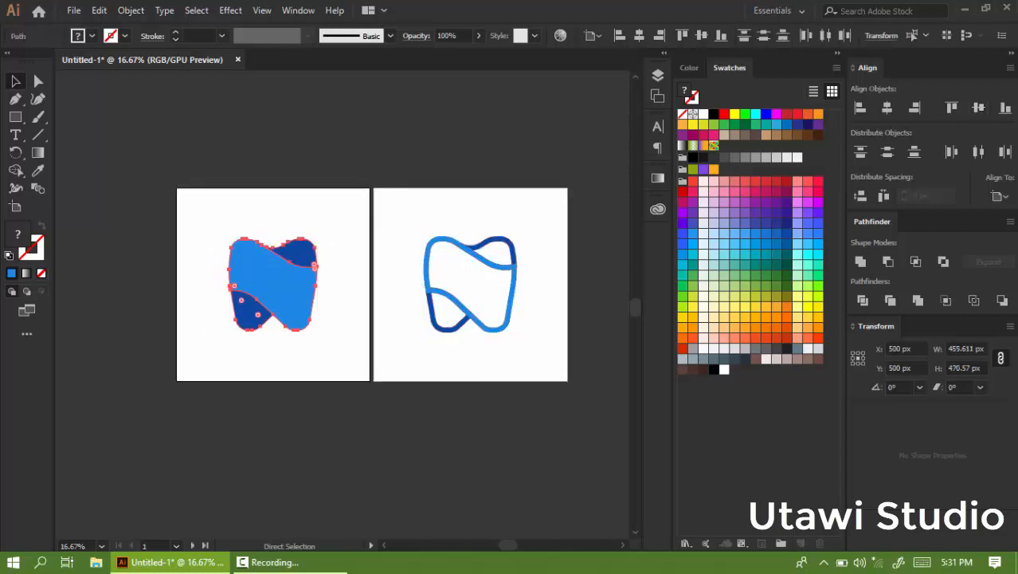
{"action": "key", "text": "v"}
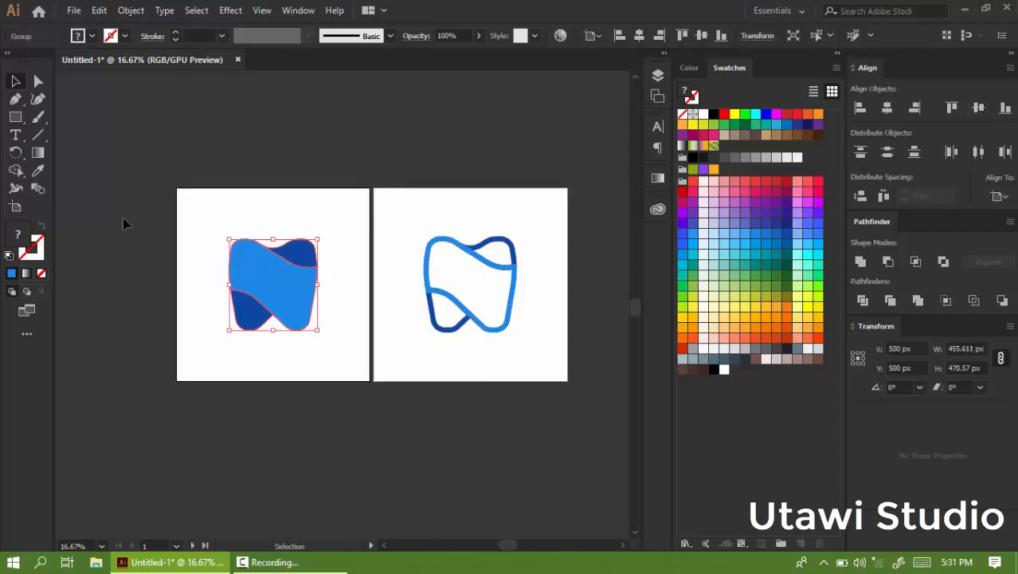
Move the coloured tooth on the first artboard upward to leave room below it.
{"action": "scroll", "coordinate": [213, 245], "scroll_direction": "up", "scroll_amount": 2}
{"action": "left_click", "coordinate": [318, 170]}
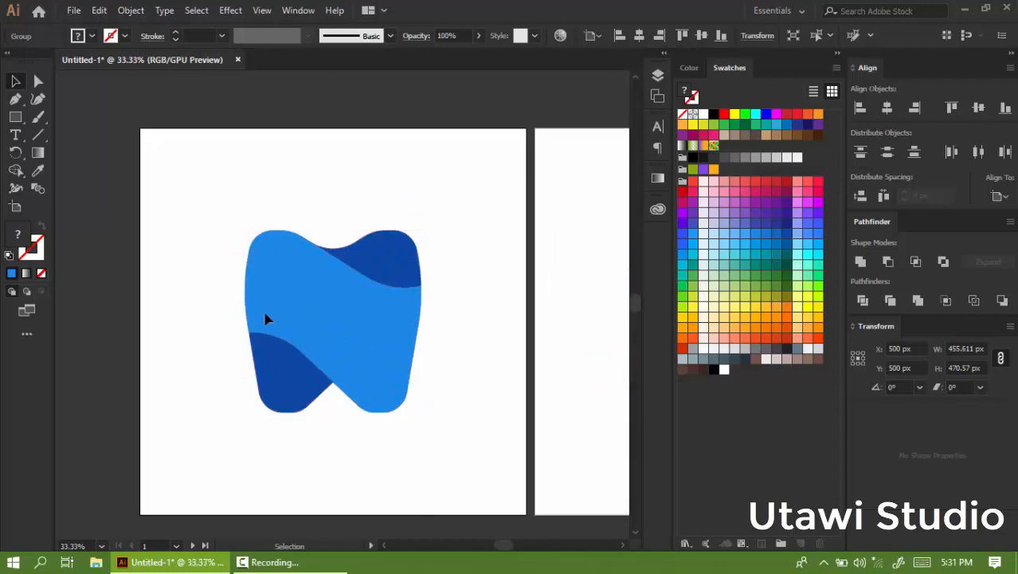
{"action": "scroll", "coordinate": [265, 313], "scroll_direction": "up", "scroll_amount": 1}
{"action": "scroll", "coordinate": [214, 267], "scroll_direction": "down", "scroll_amount": 1}
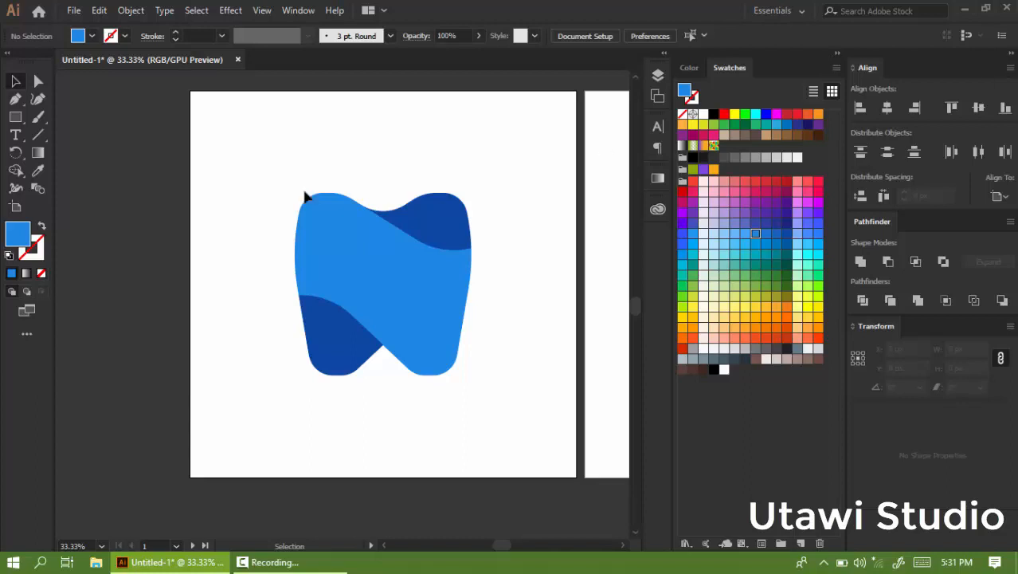
{"action": "left_click", "coordinate": [373, 267]}
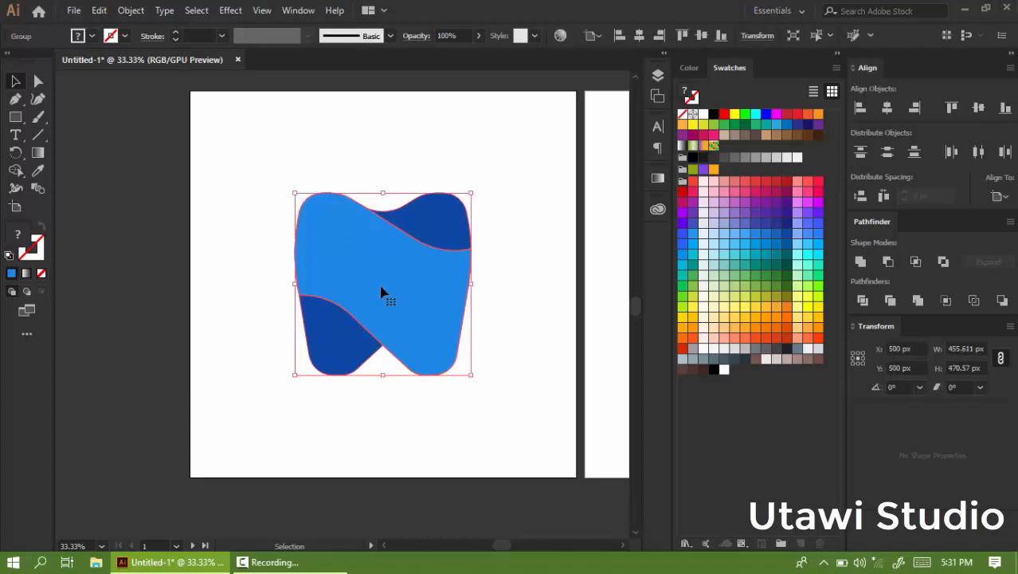
{"action": "left_click_drag", "start_coordinate": [380, 276], "coordinate": [378, 246]}
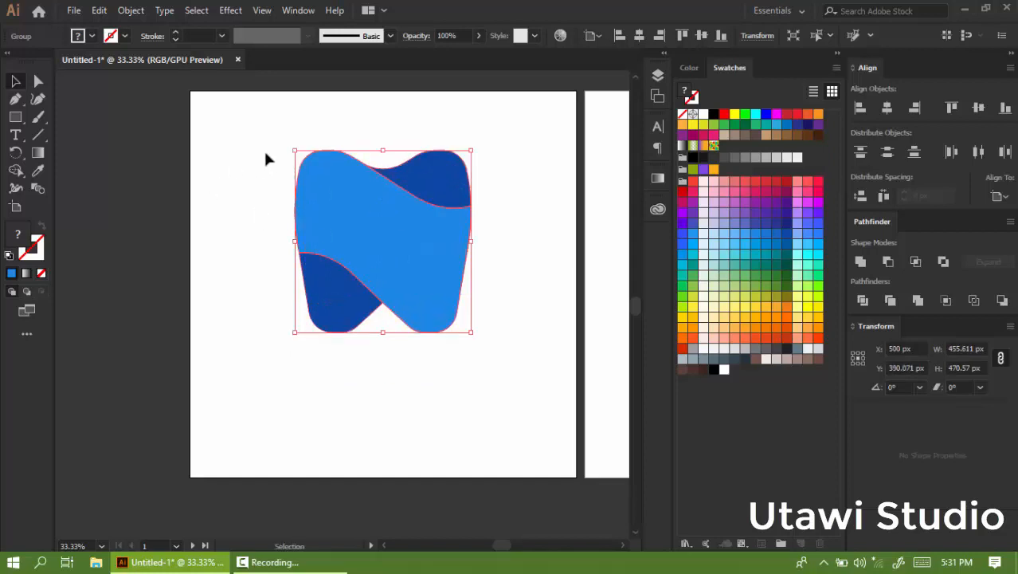
{"action": "left_click", "coordinate": [263, 148]}
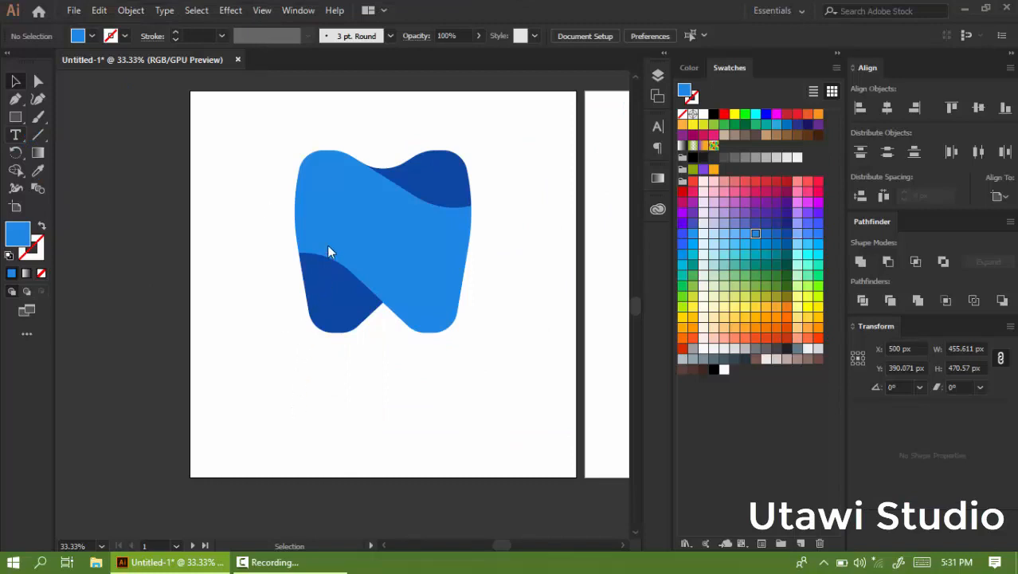
Add the text DENTAL CLINIC below the tooth on the first artboard.
{"action": "scroll", "coordinate": [243, 250], "scroll_direction": "down", "scroll_amount": 2}
{"action": "key", "text": "t"}
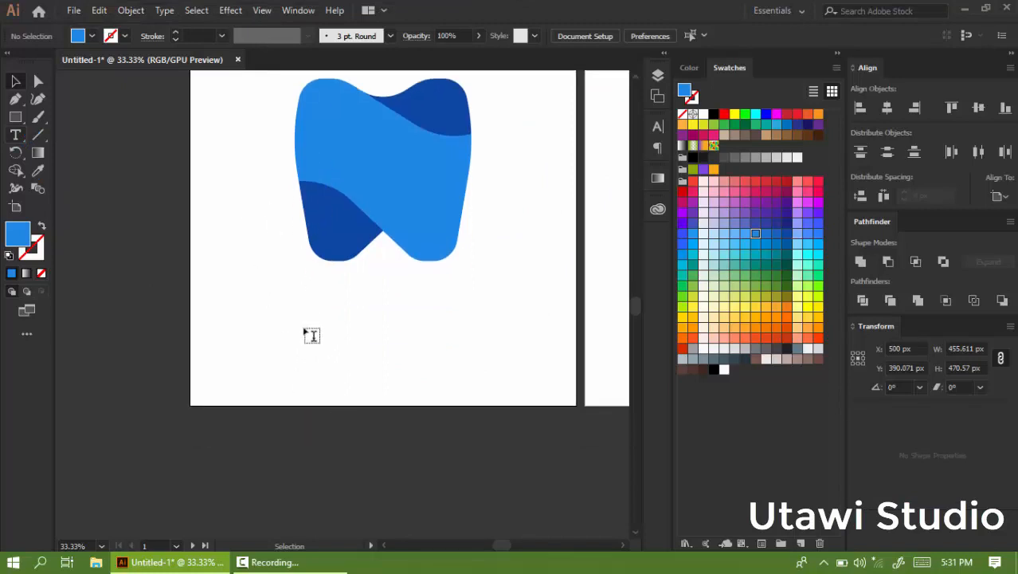
{"action": "left_click", "coordinate": [343, 345]}
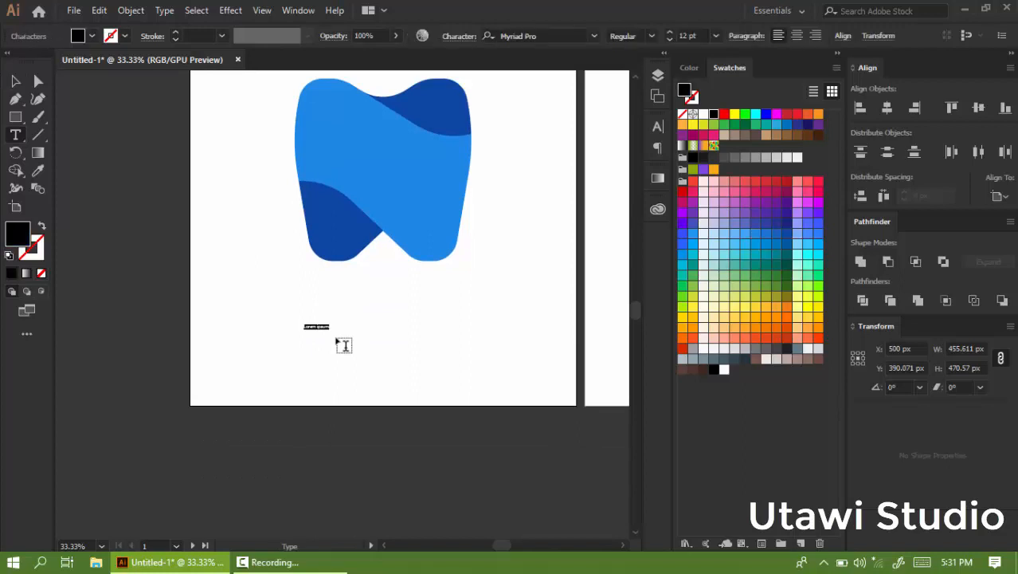
{"action": "type", "text": "DENTAL CLINI"}
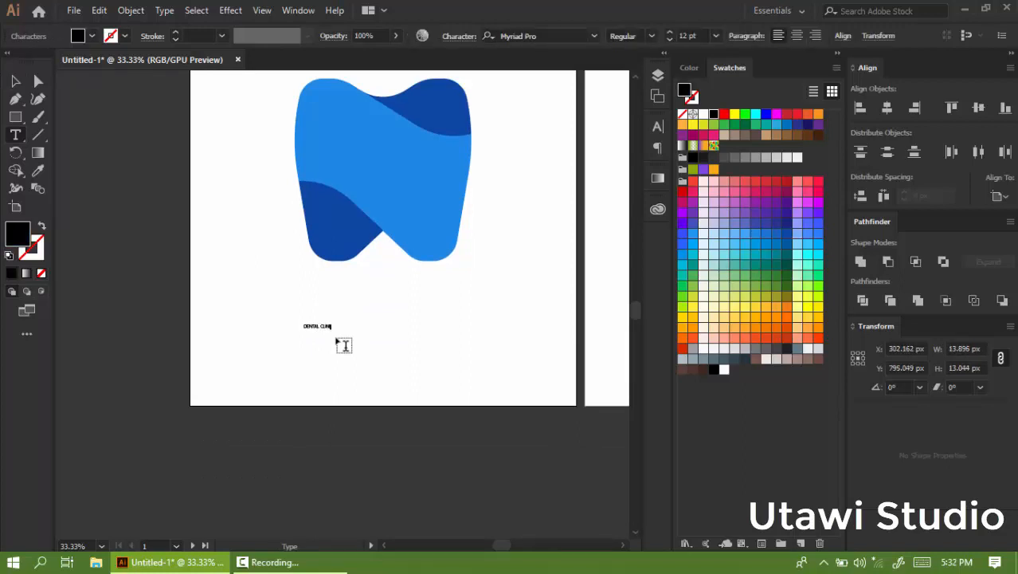
{"action": "type", "text": "C"}
{"action": "left_click", "coordinate": [14, 80]}
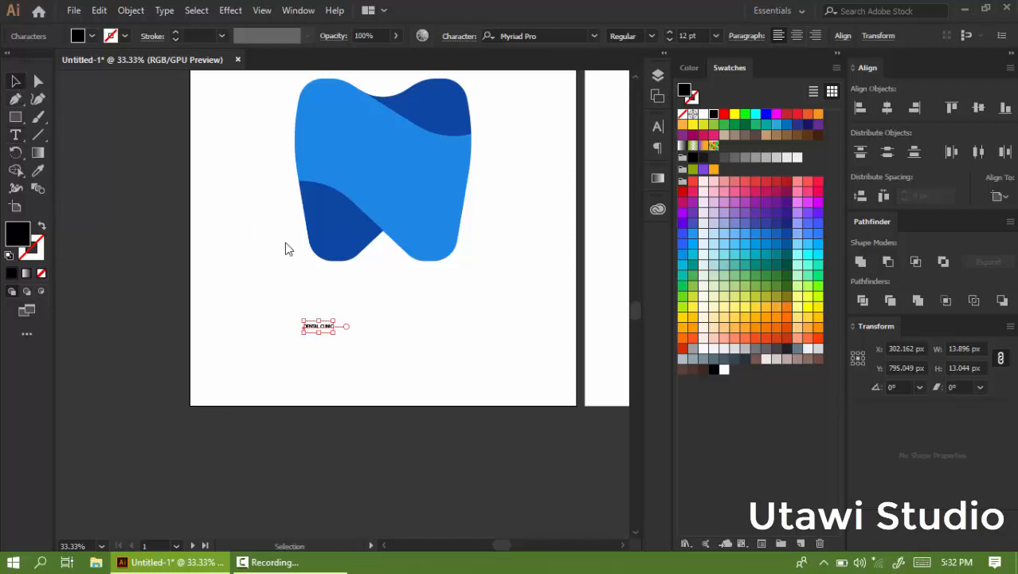
Scale the DENTAL CLINIC text up so it spans beneath the tooth logo.
{"action": "left_click_drag", "start_coordinate": [335, 334], "coordinate": [492, 398]}
{"action": "left_click_drag", "start_coordinate": [304, 340], "coordinate": [242, 298]}
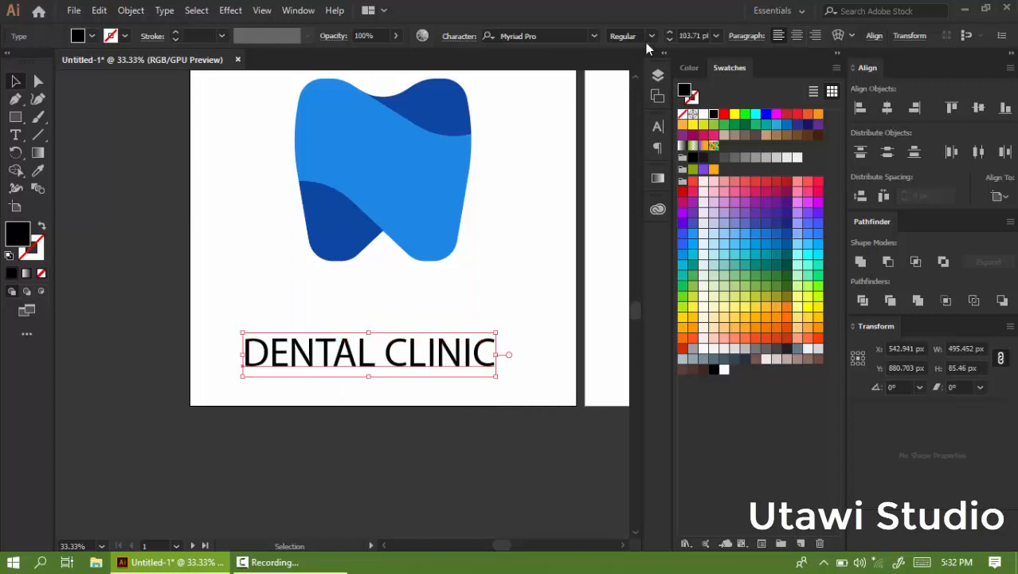
Change the text's font to Montserrat with the Regular style.
{"action": "left_click", "coordinate": [549, 36]}
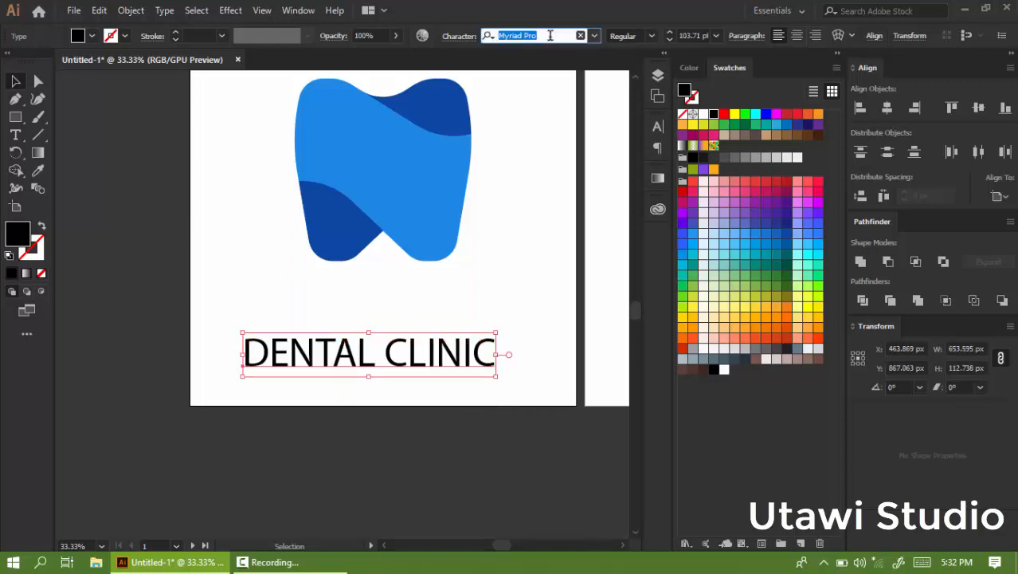
{"action": "type", "text": "mont"}
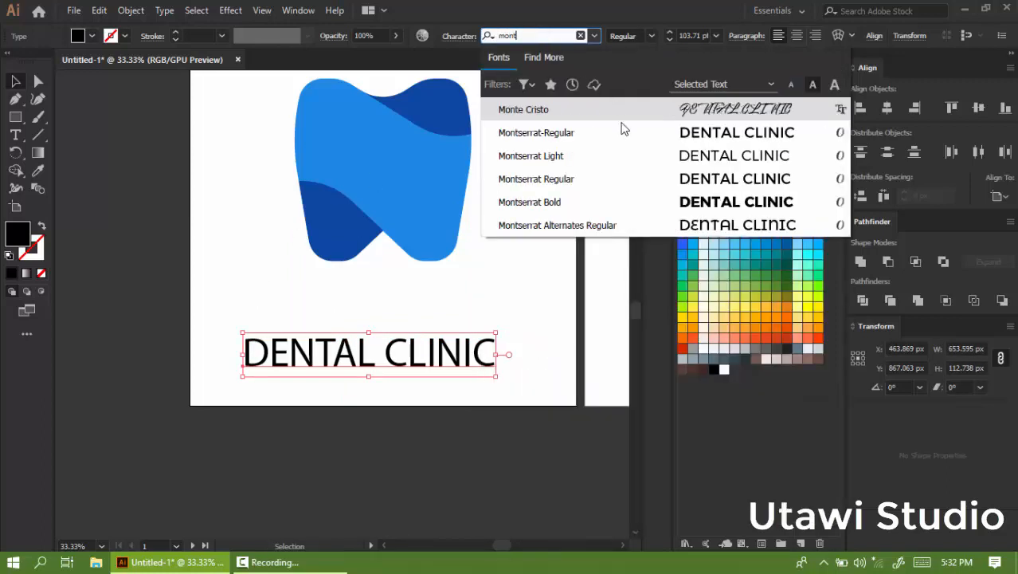
{"action": "left_click", "coordinate": [553, 157]}
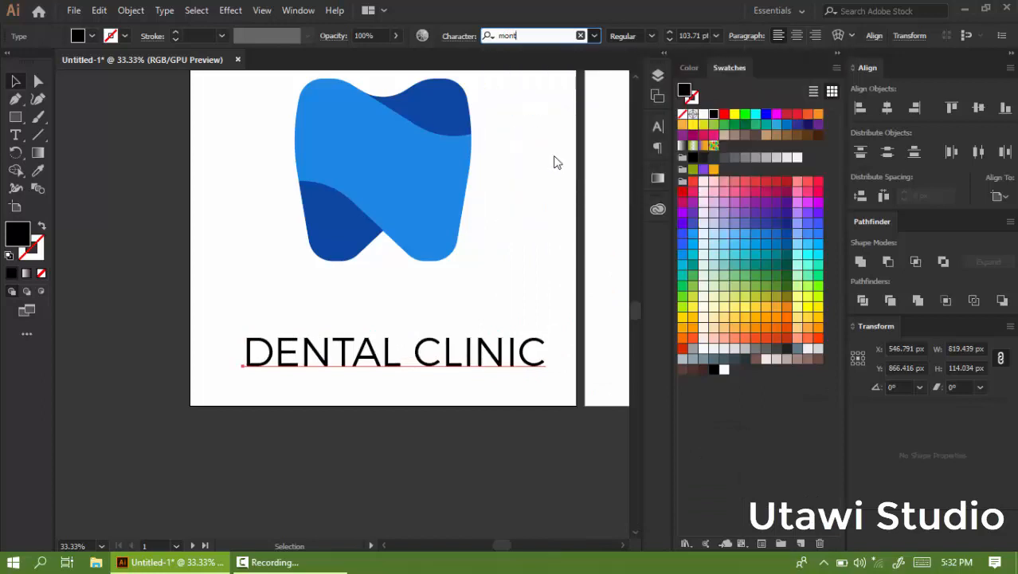
{"action": "left_click", "coordinate": [652, 36]}
{"action": "left_click", "coordinate": [646, 71]}
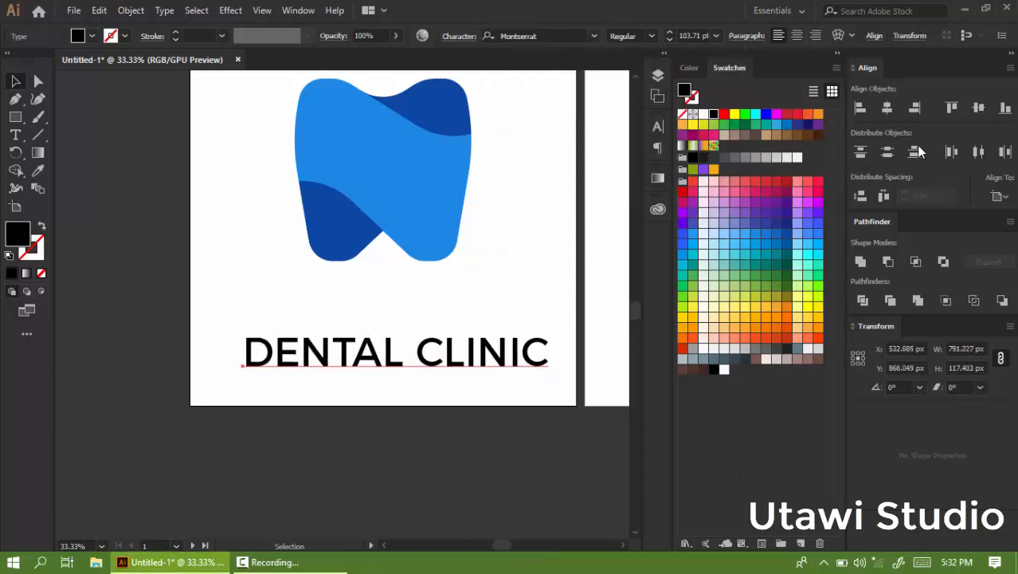
Center the DENTAL CLINIC text horizontally on the artboard and move it up closer to the tooth.
{"action": "left_click", "coordinate": [886, 108]}
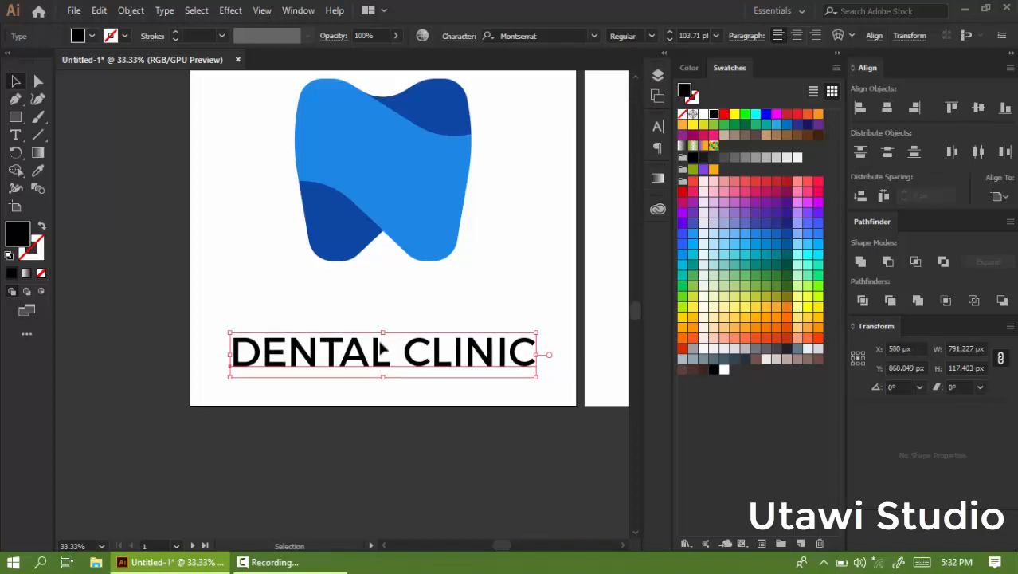
{"action": "left_click_drag", "start_coordinate": [381, 348], "coordinate": [382, 309]}
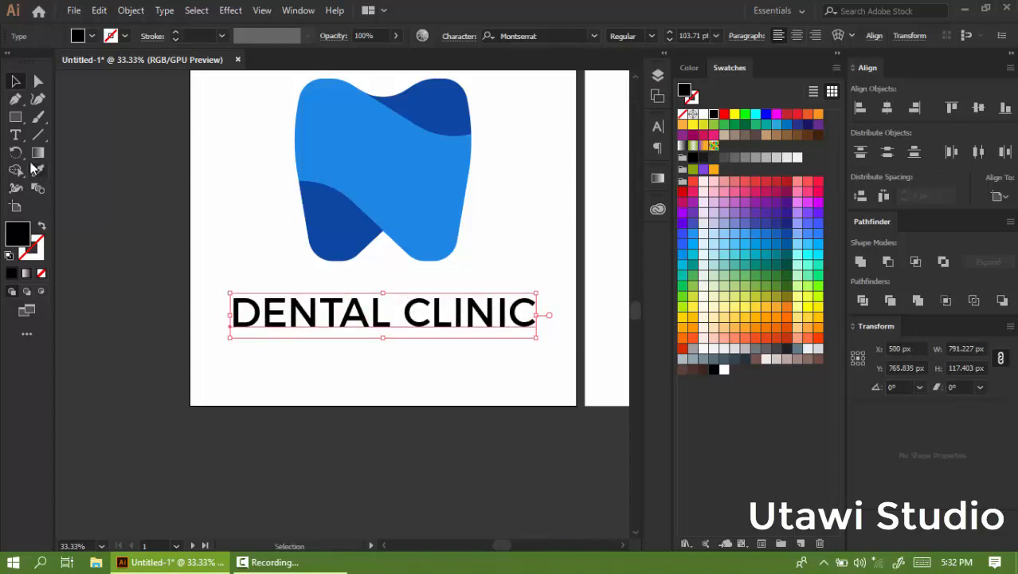
Select the word DENTAL in the text and set its font style to Bold.
{"action": "left_click", "coordinate": [15, 137]}
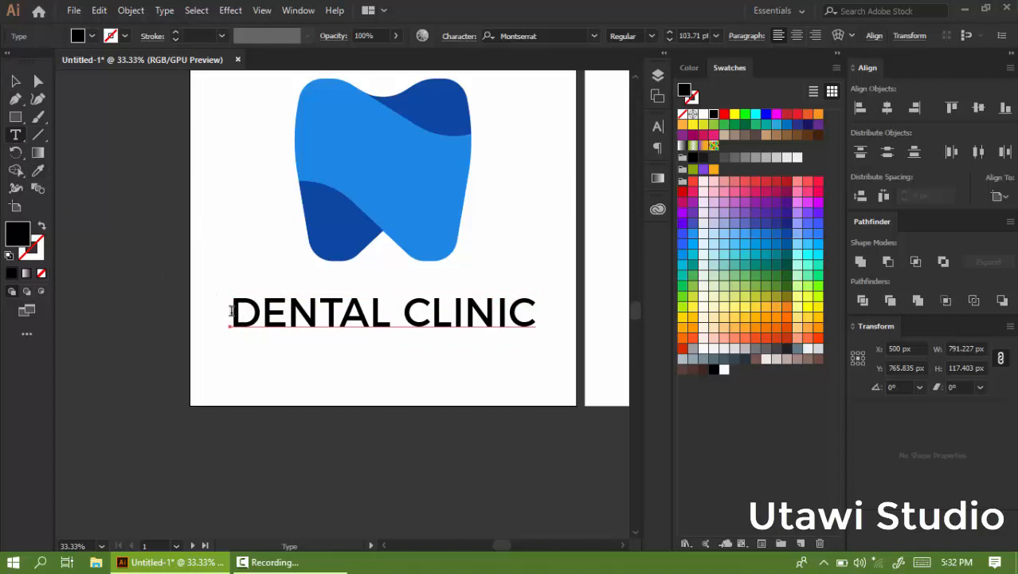
{"action": "left_click_drag", "start_coordinate": [232, 313], "coordinate": [386, 311]}
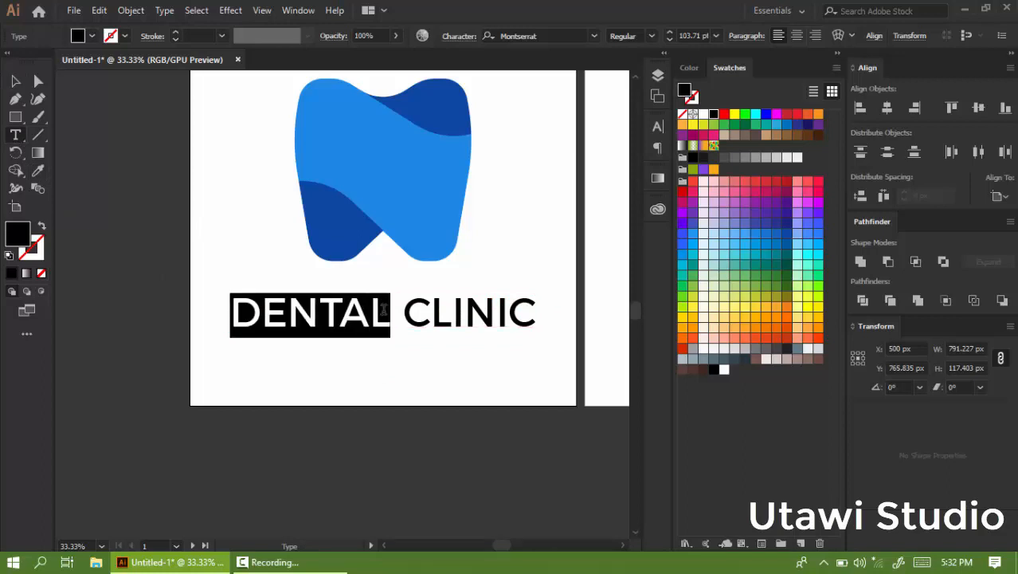
{"action": "left_click", "coordinate": [653, 35]}
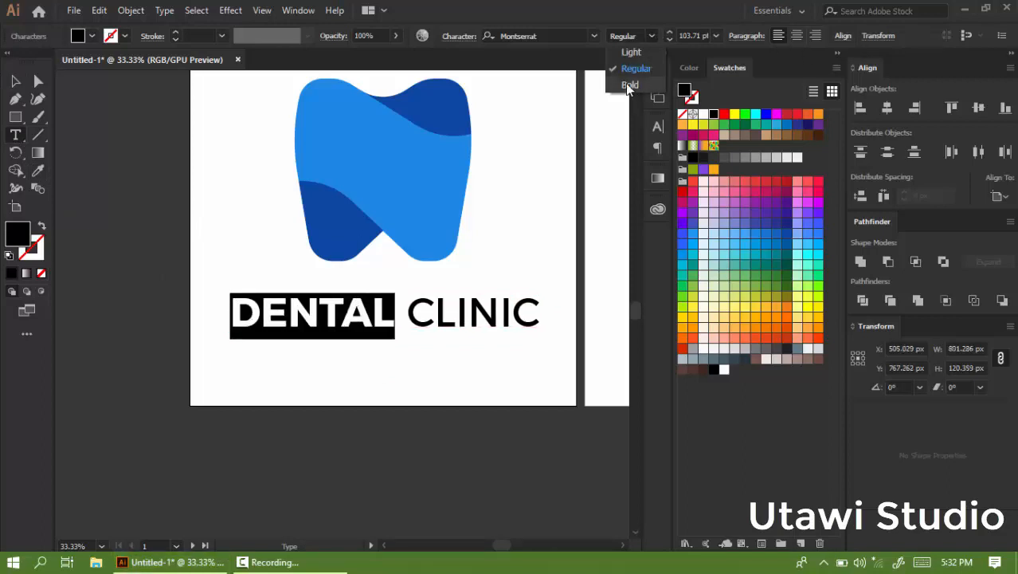
{"action": "left_click", "coordinate": [626, 83]}
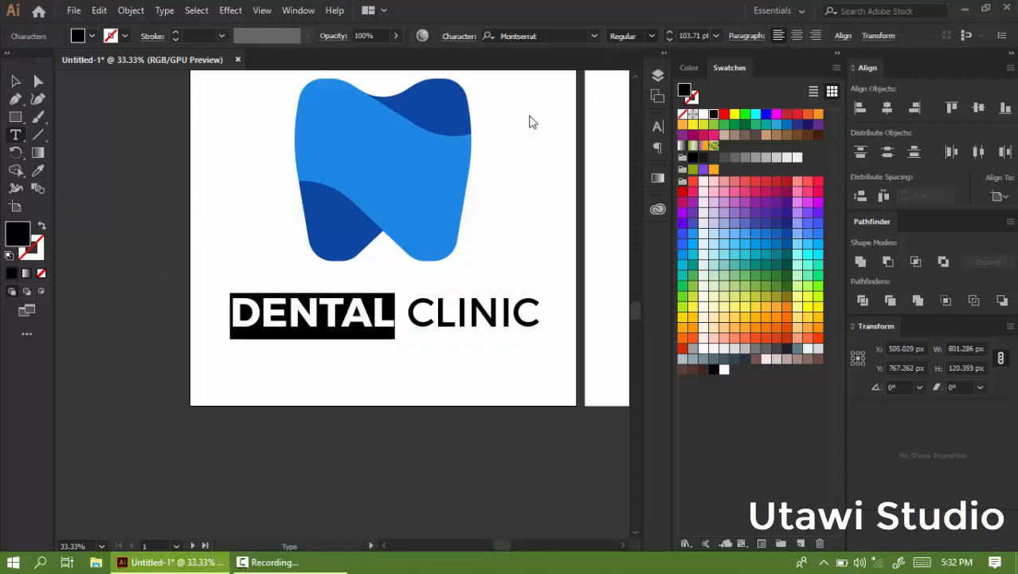
Colour the word DENTAL with the tooth's dark blue using the Eyedropper.
{"action": "left_click", "coordinate": [37, 172]}
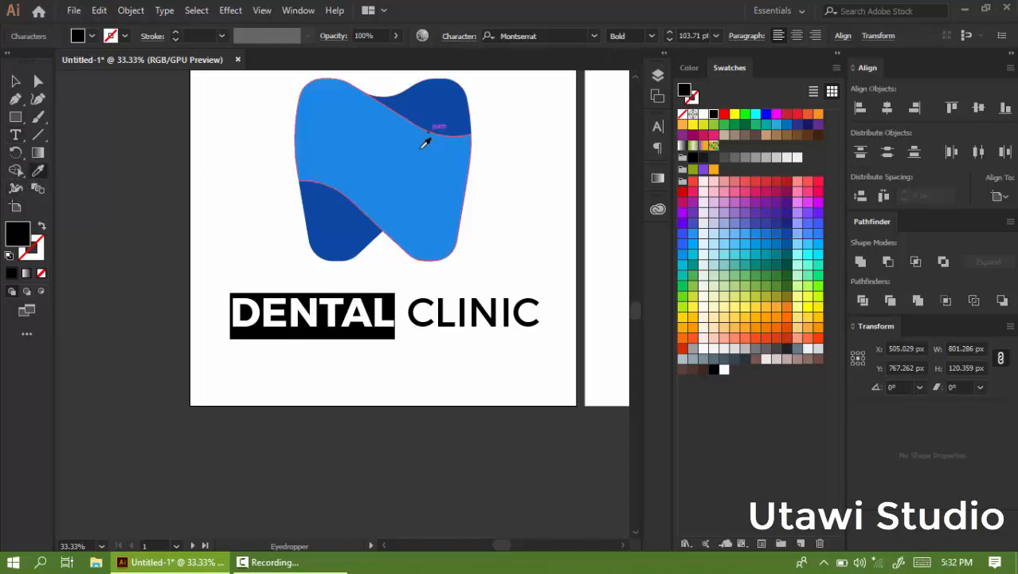
{"action": "left_click", "coordinate": [443, 95]}
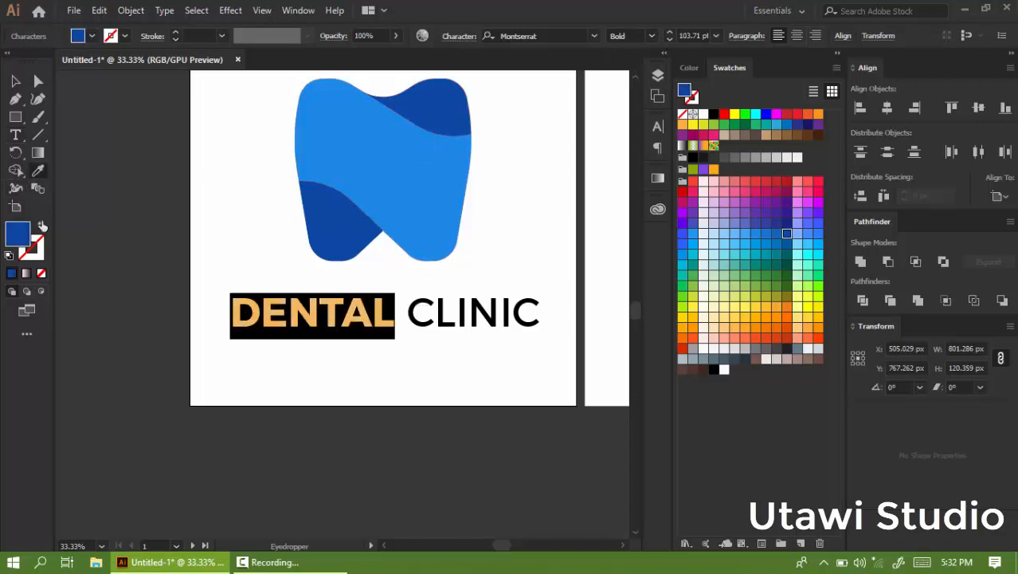
{"action": "left_click", "coordinate": [16, 136]}
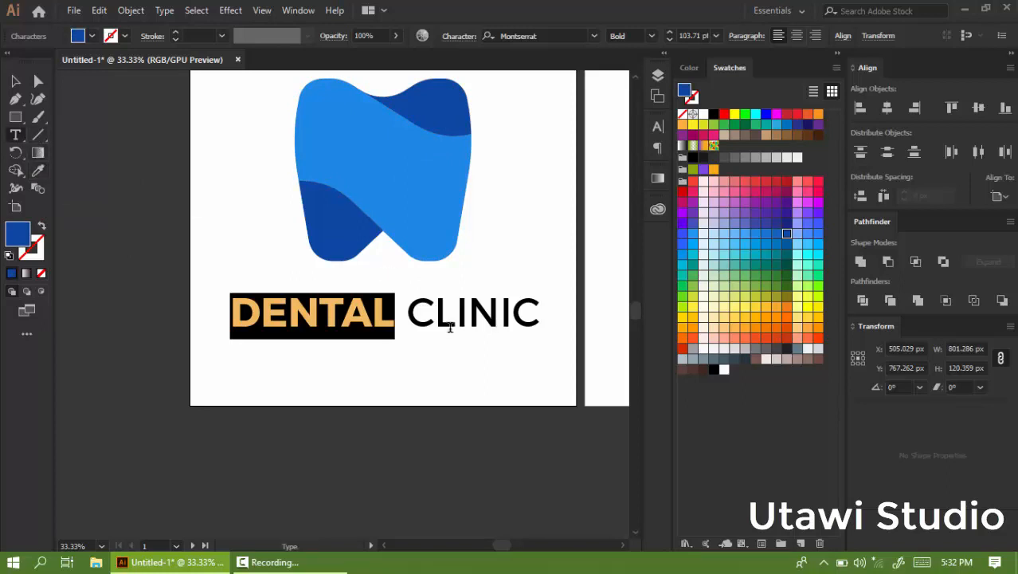